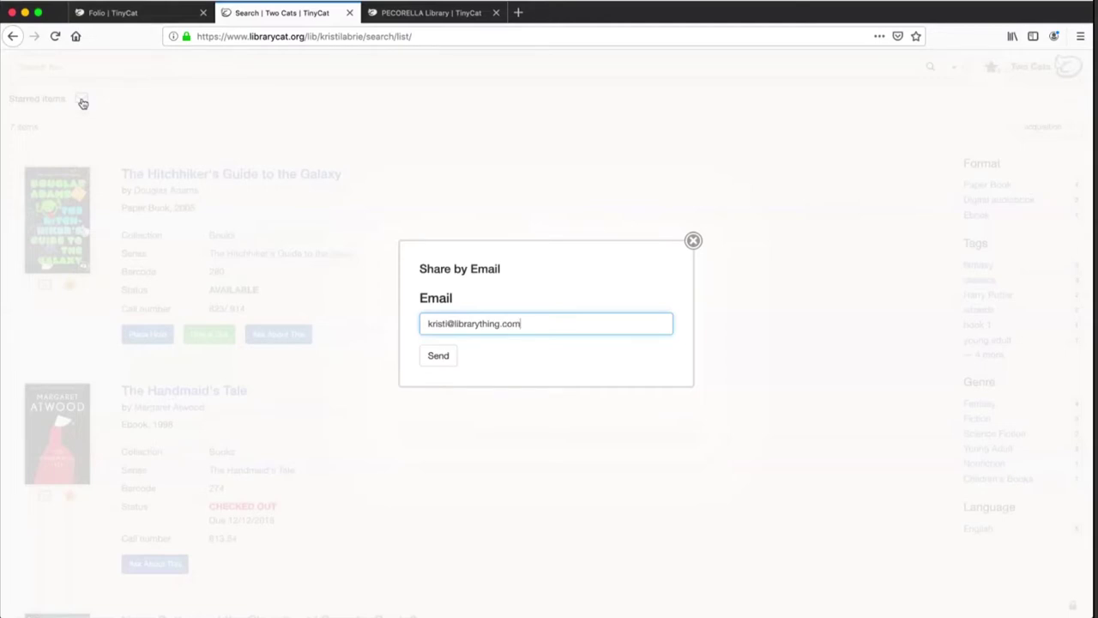
Email the starred-items list, acknowledge the confirmation, and go back to the science search results
key(Return)
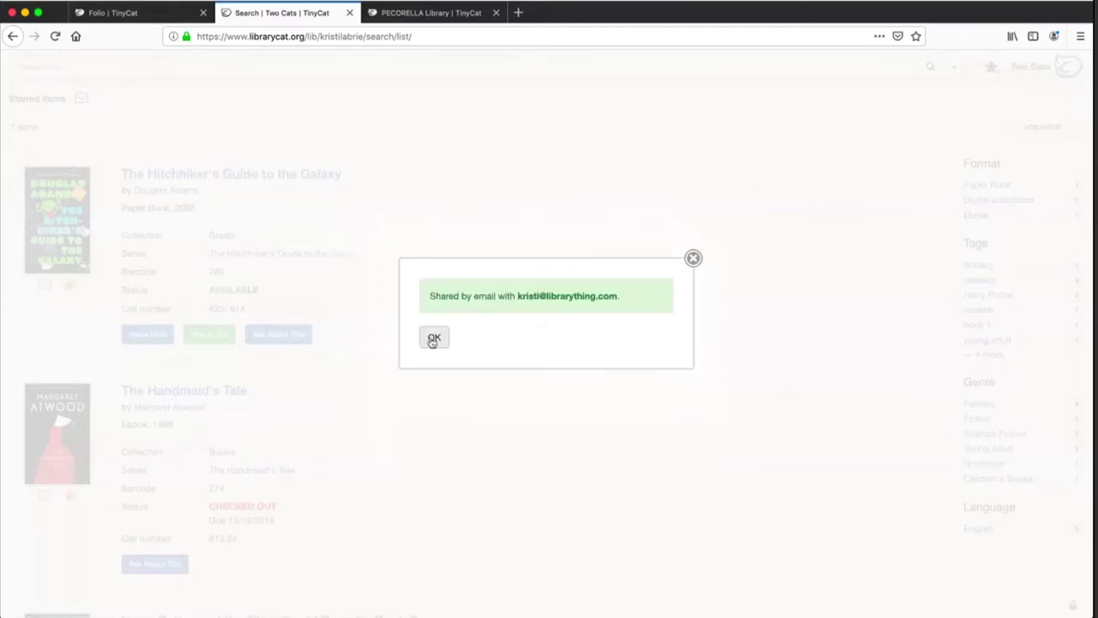
click(434, 339)
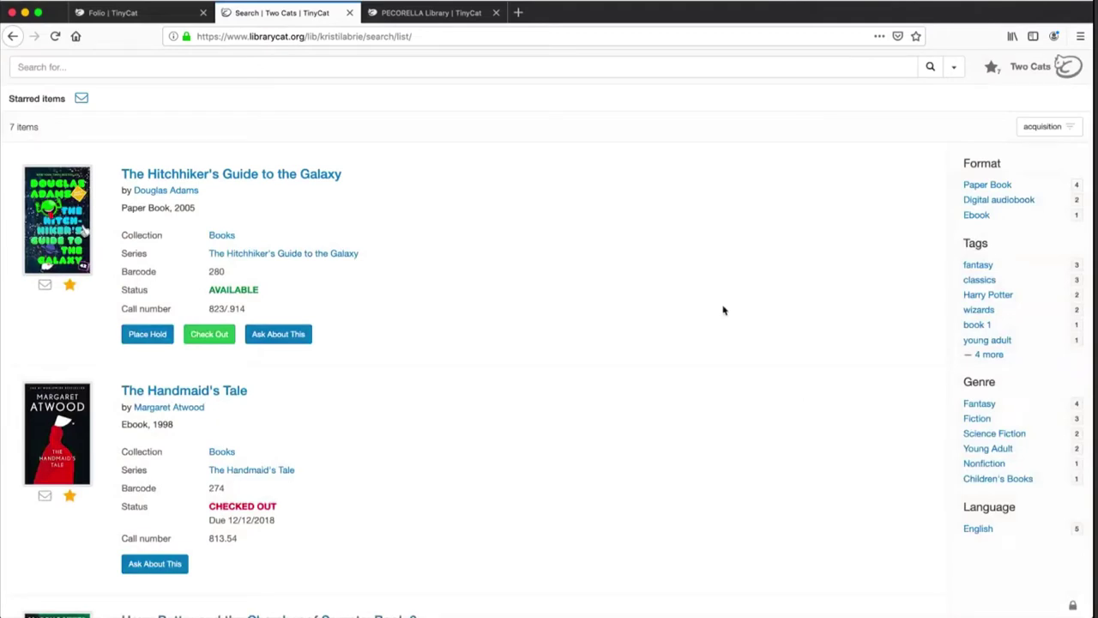
click(13, 36)
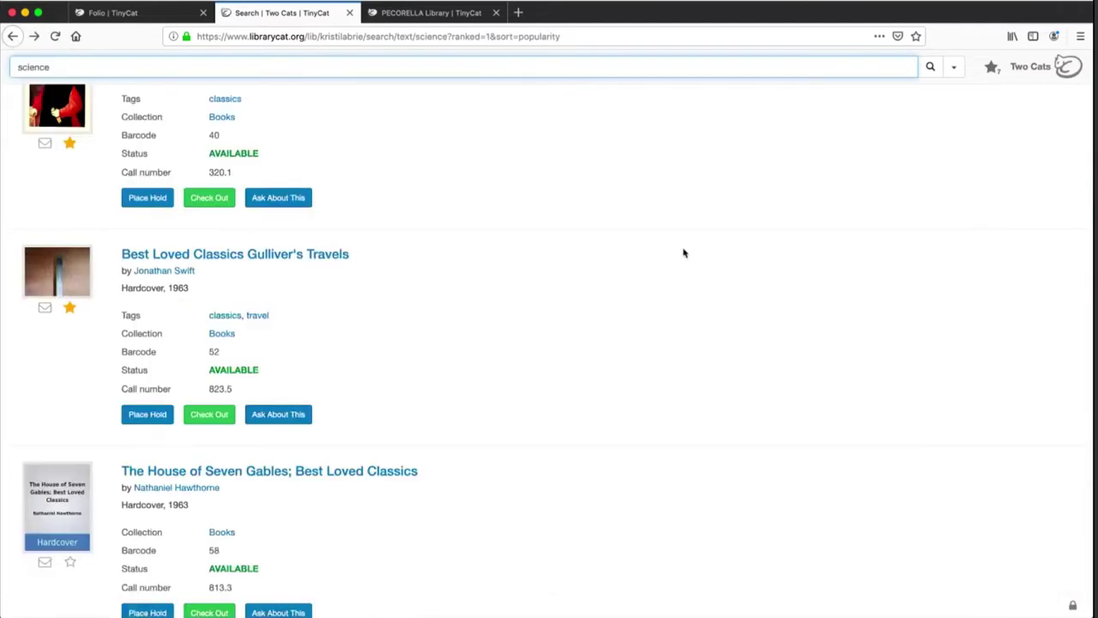
Choose Advanced Search from the dropdown beside the search box
click(955, 69)
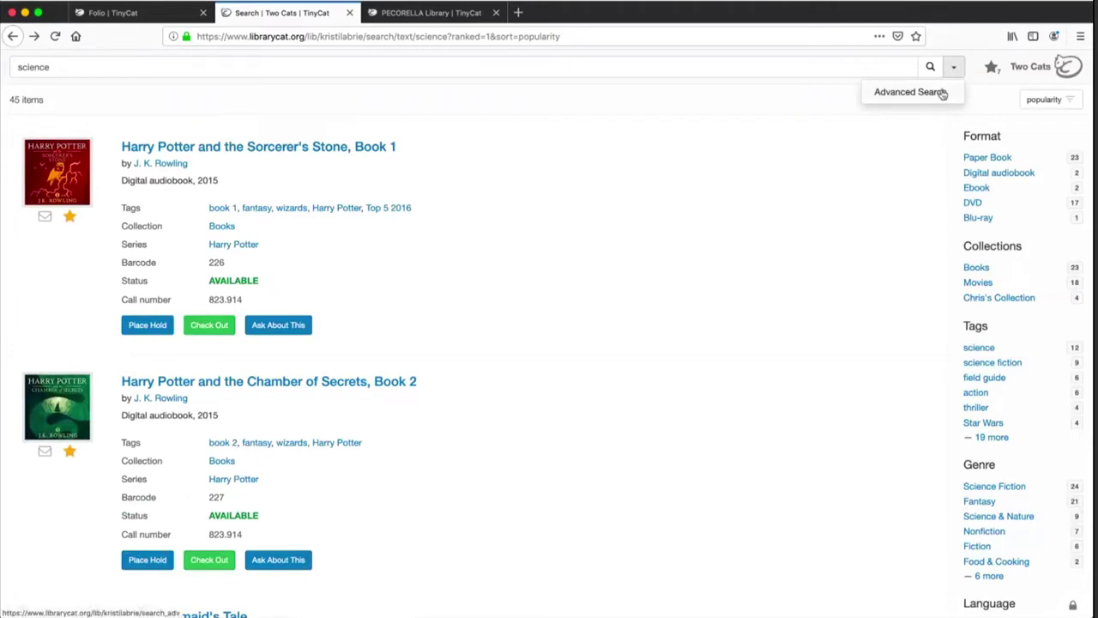
click(940, 91)
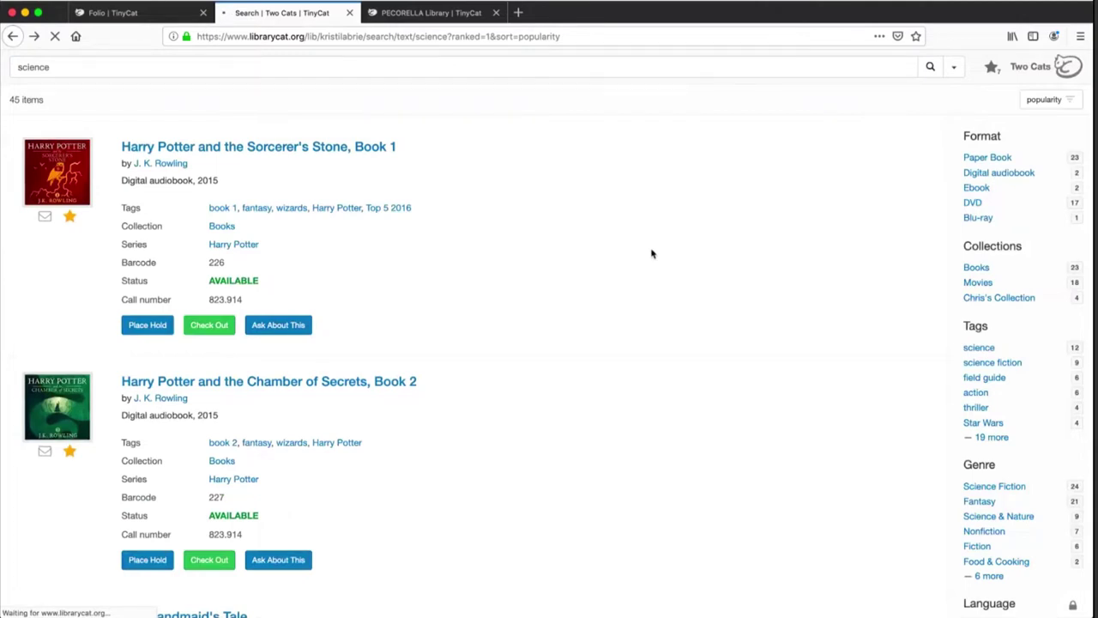
click(351, 128)
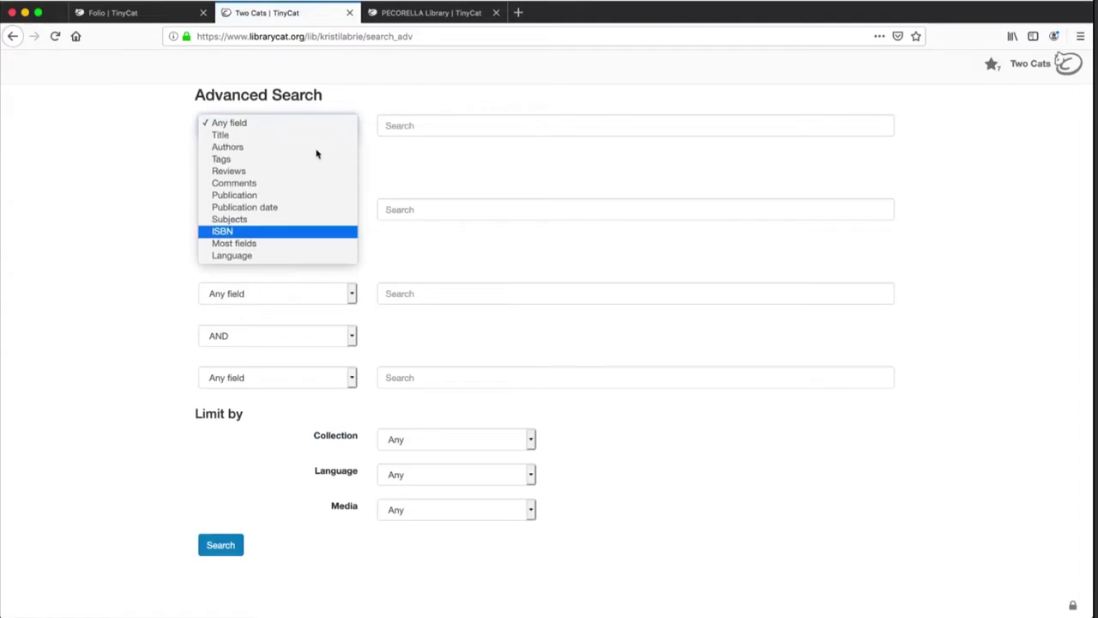
click(400, 172)
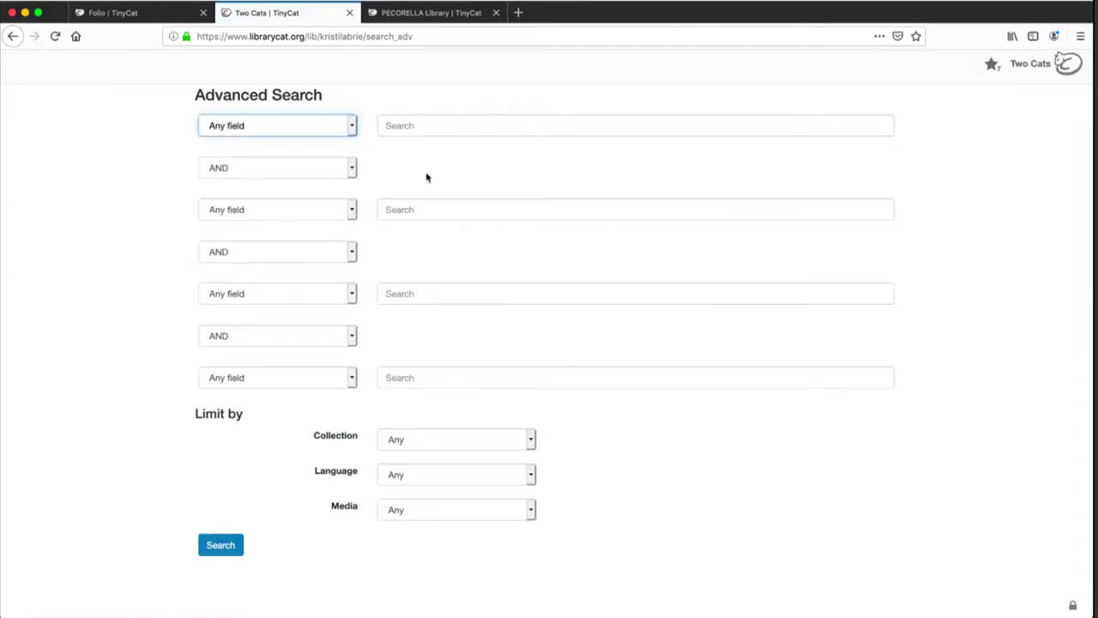
click(351, 171)
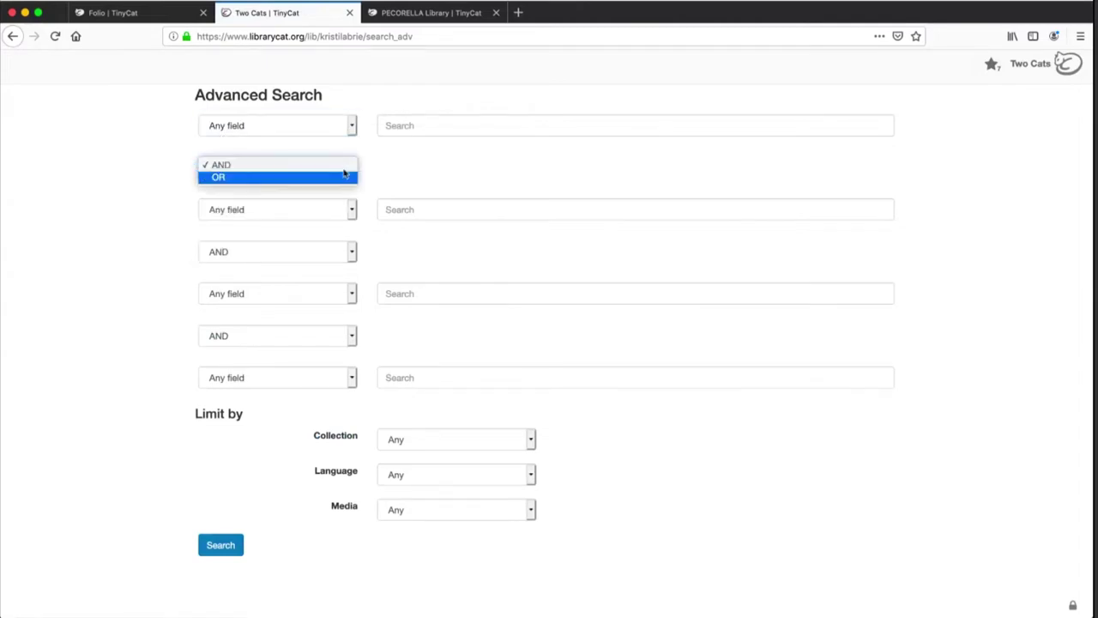
click(342, 178)
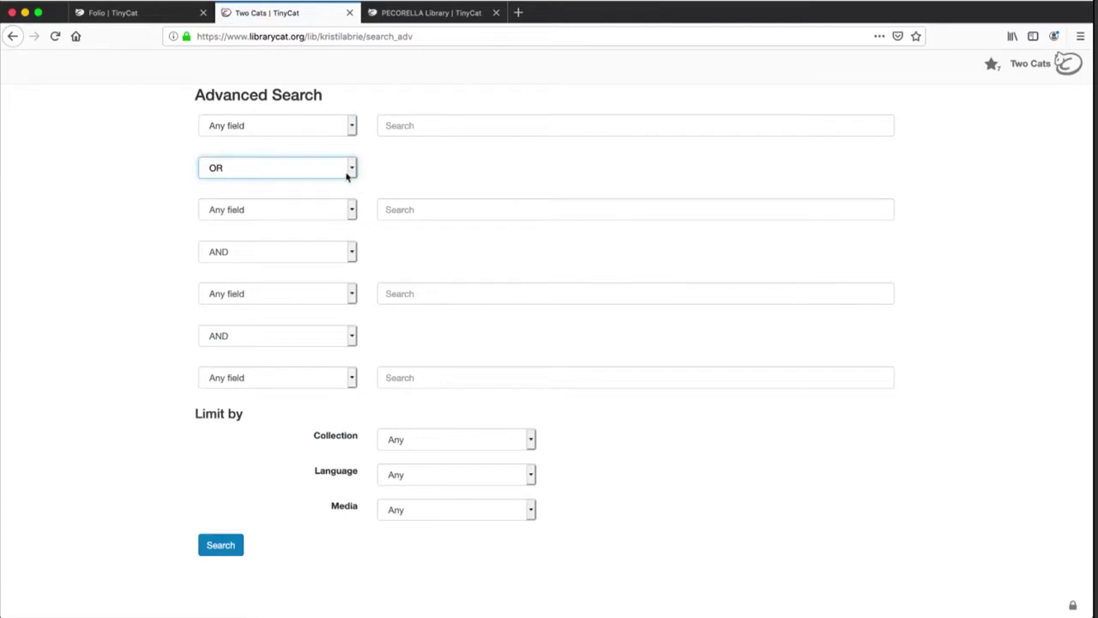
click(351, 172)
click(349, 154)
click(486, 443)
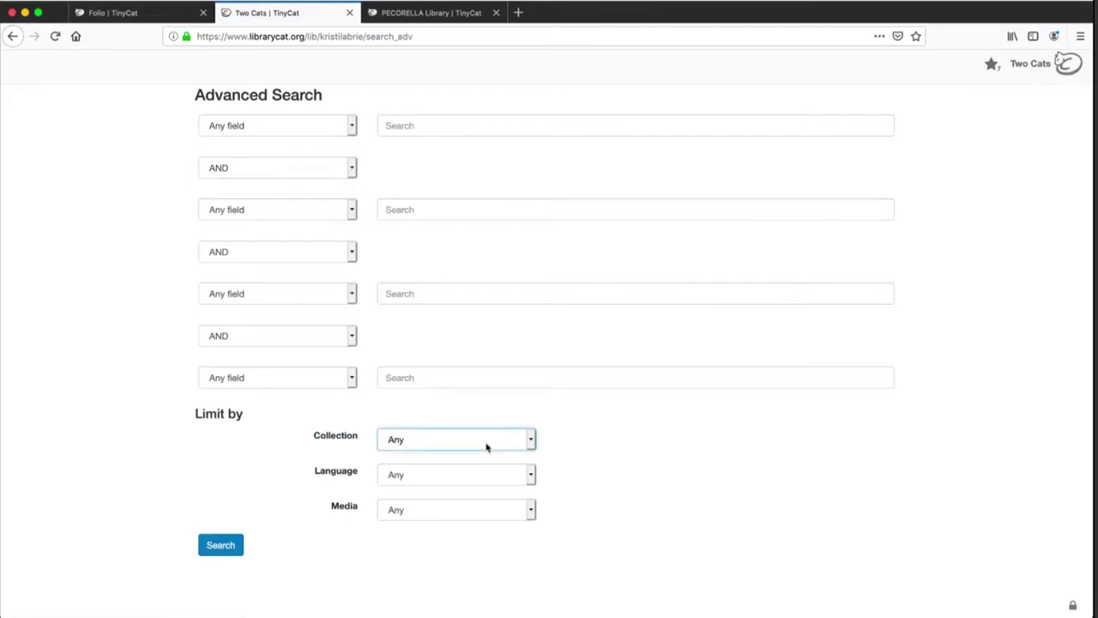
click(559, 449)
click(523, 474)
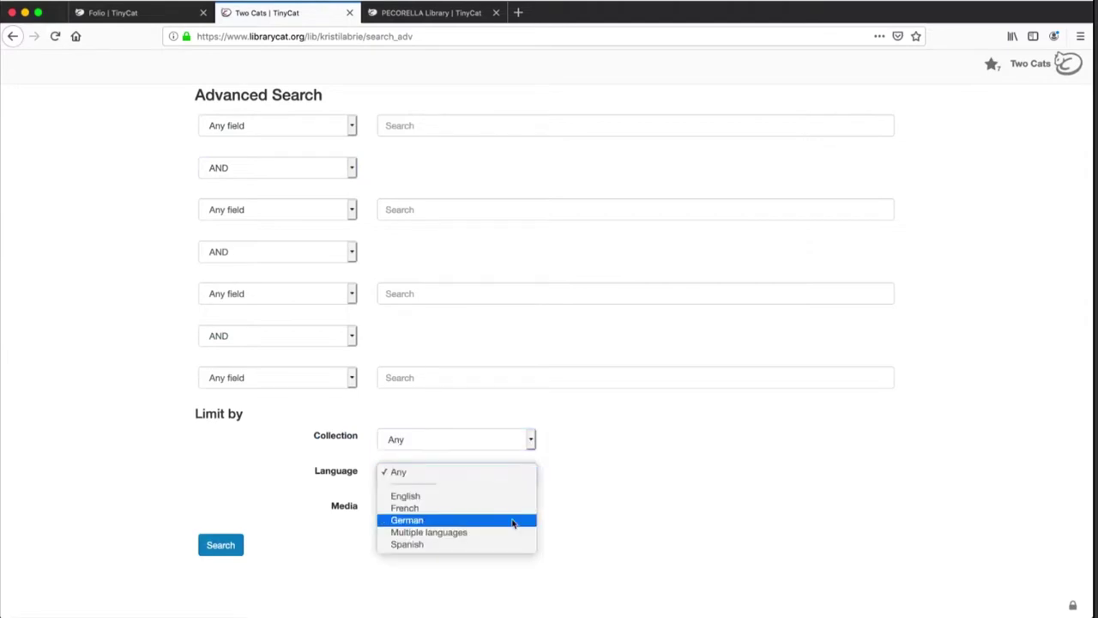
click(570, 494)
click(520, 512)
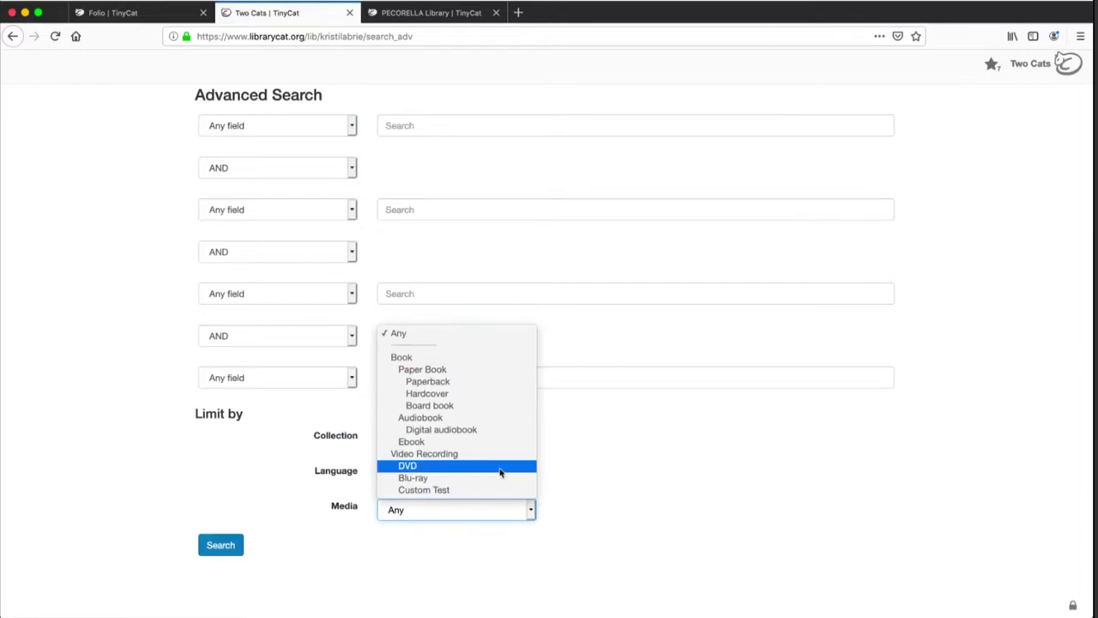
click(698, 479)
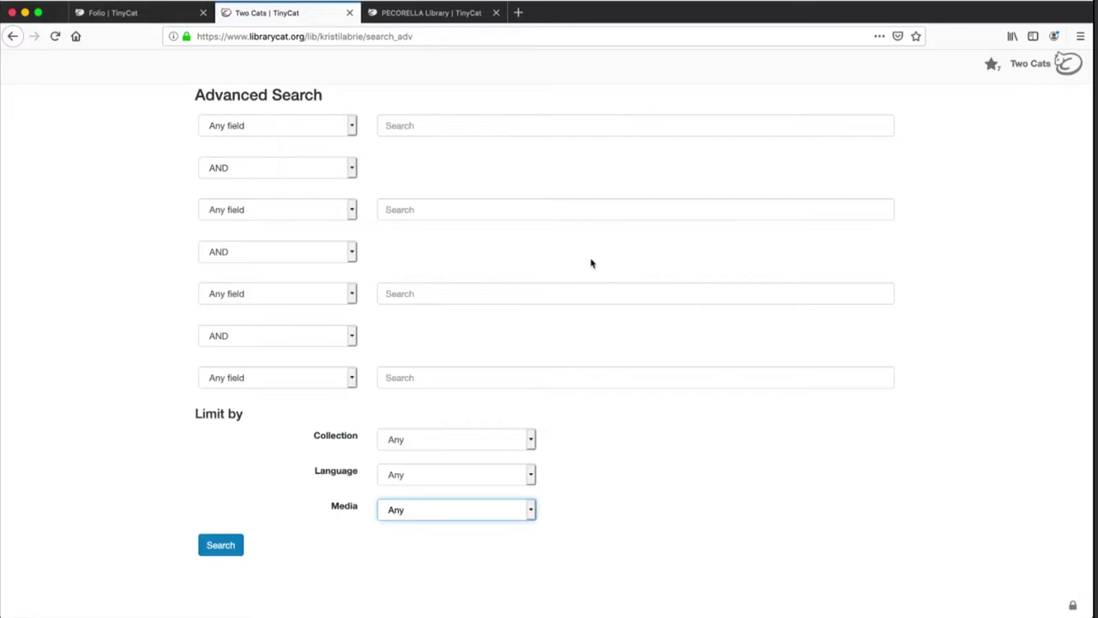
click(12, 37)
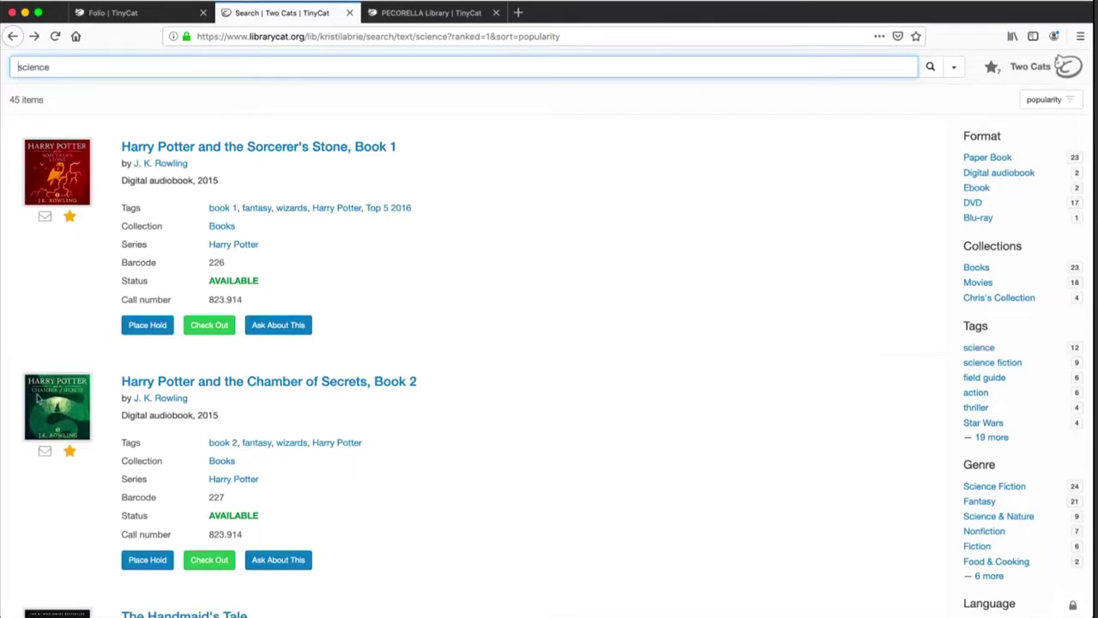
Open the item page for 'Harry Potter and the Sorcerer's Stone, Book 1'
click(367, 148)
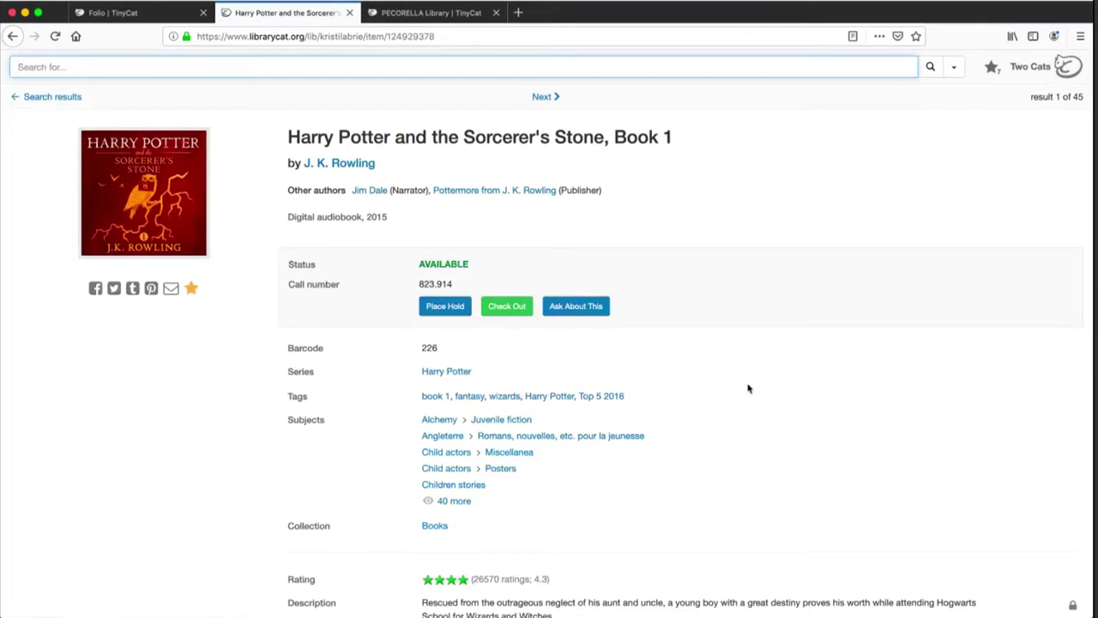
scroll(748, 389, down, 5)
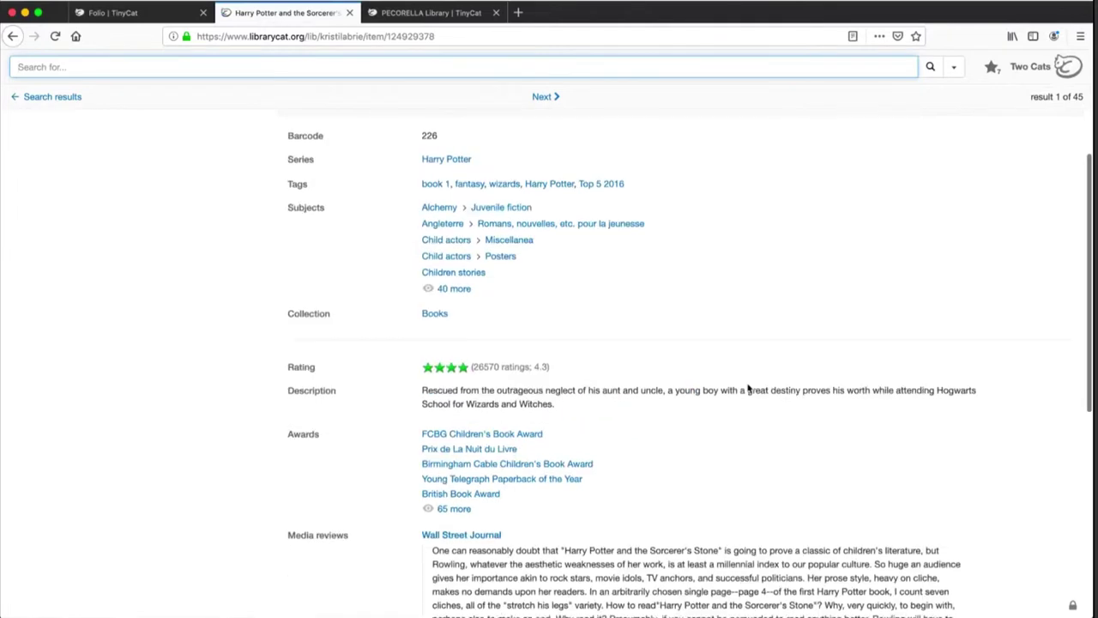
scroll(748, 389, down, 5)
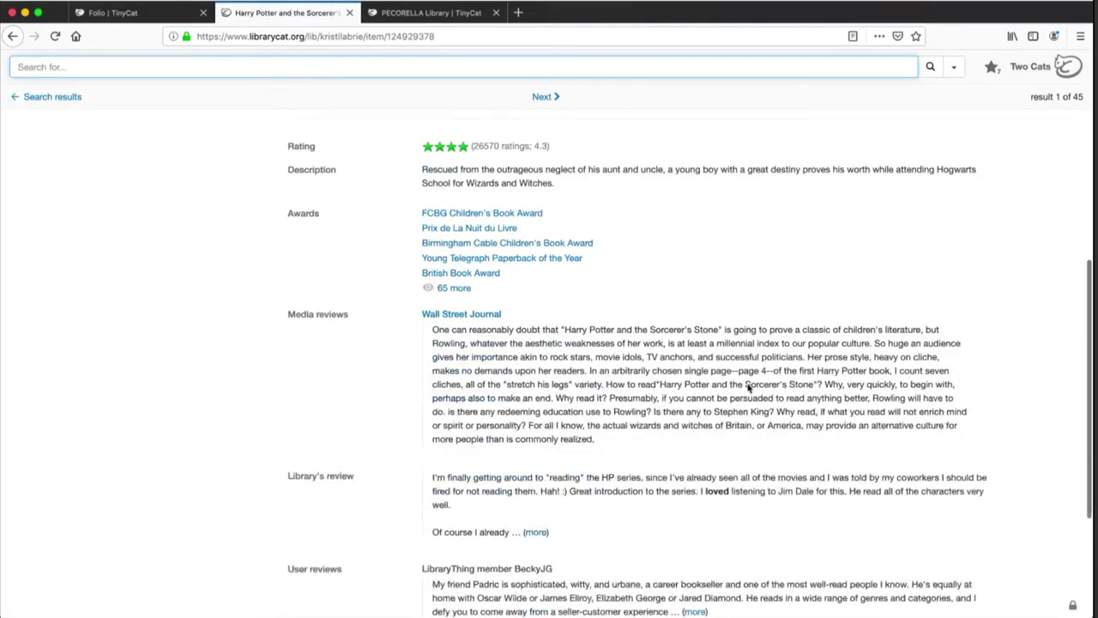
scroll(748, 389, up, 9)
scroll(749, 389, up, 1)
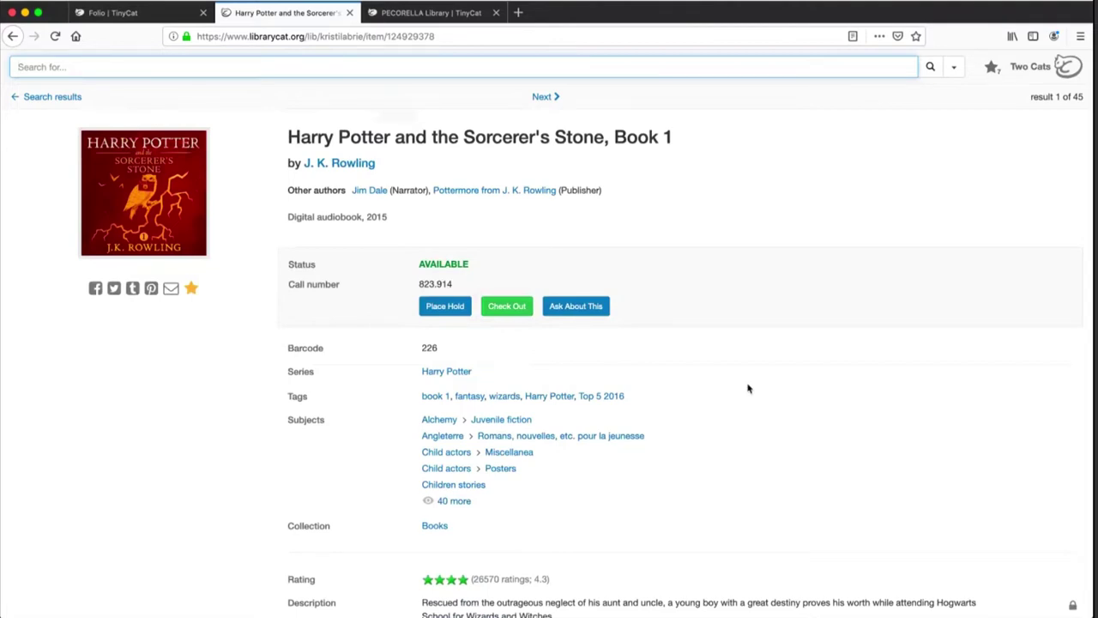
Scroll through the record, highlight the 'Similar in this library' heading, and return to the top
scroll(725, 377, down, 3)
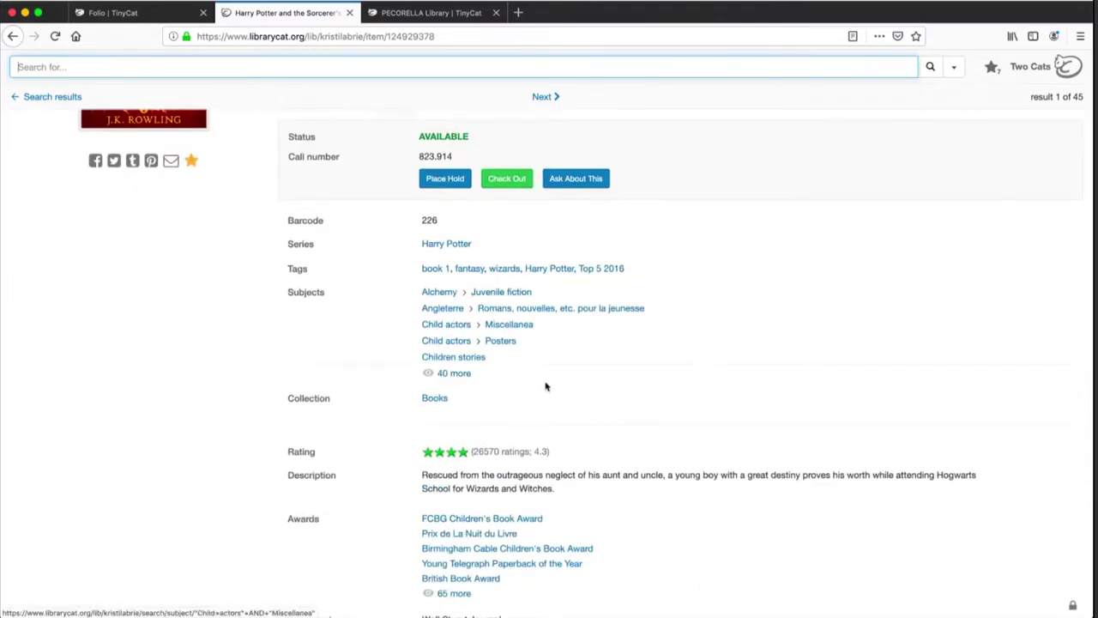
scroll(545, 387, down, 3)
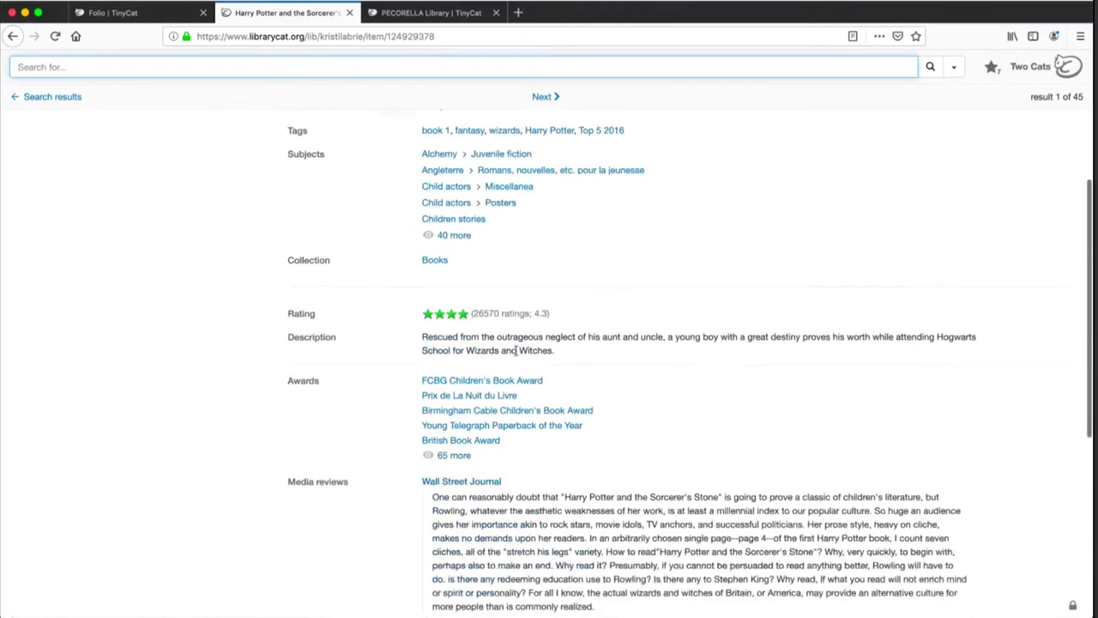
scroll(516, 350, down, 2)
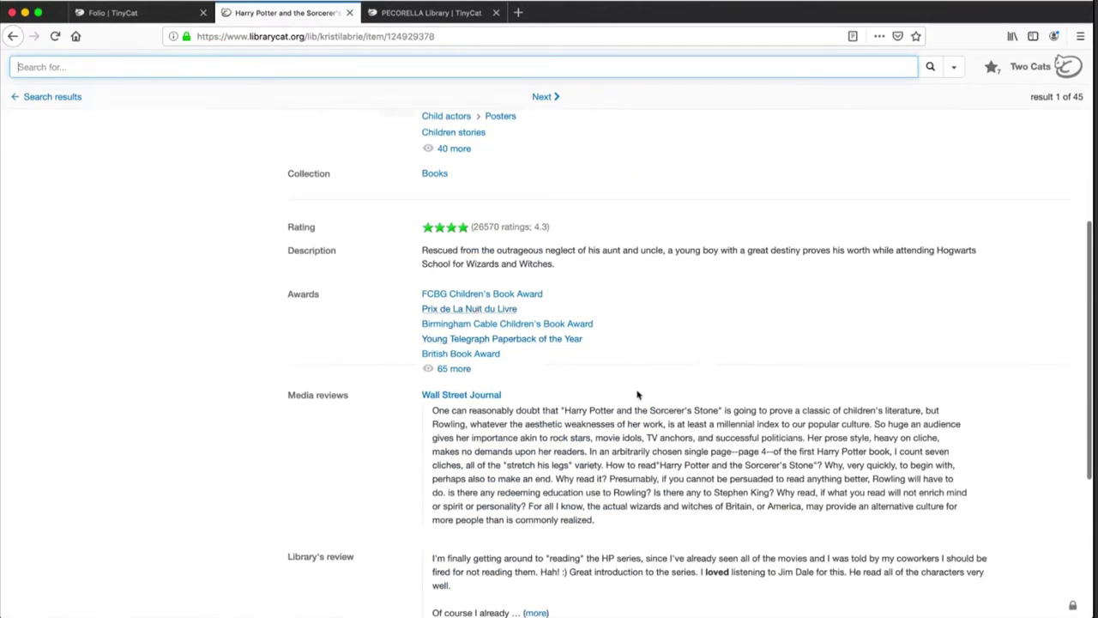
scroll(638, 395, down, 3)
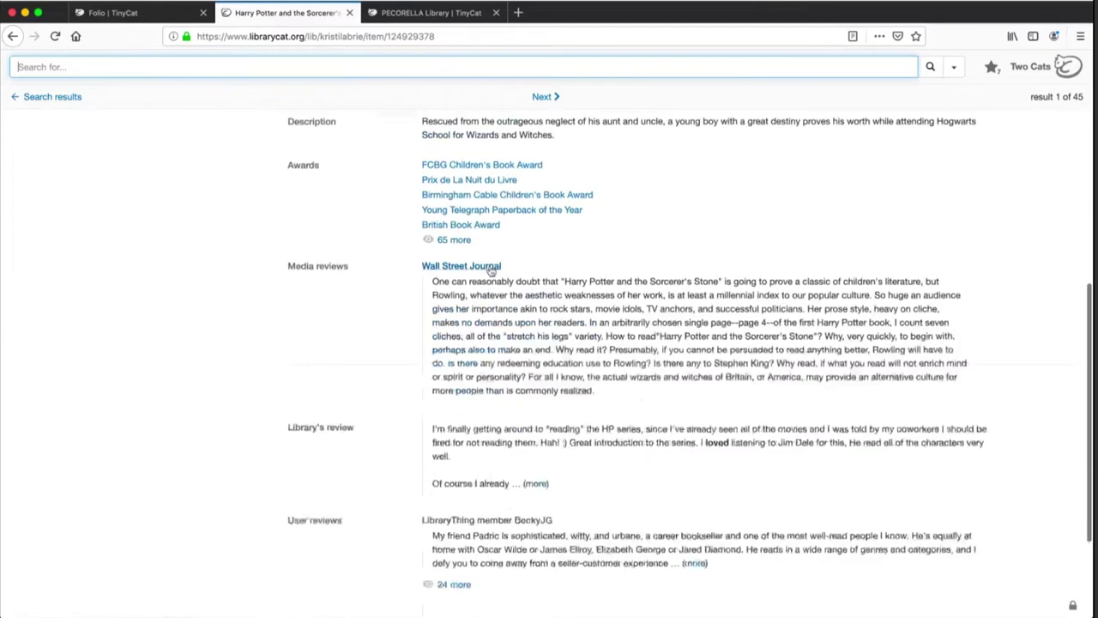
scroll(519, 414, down, 4)
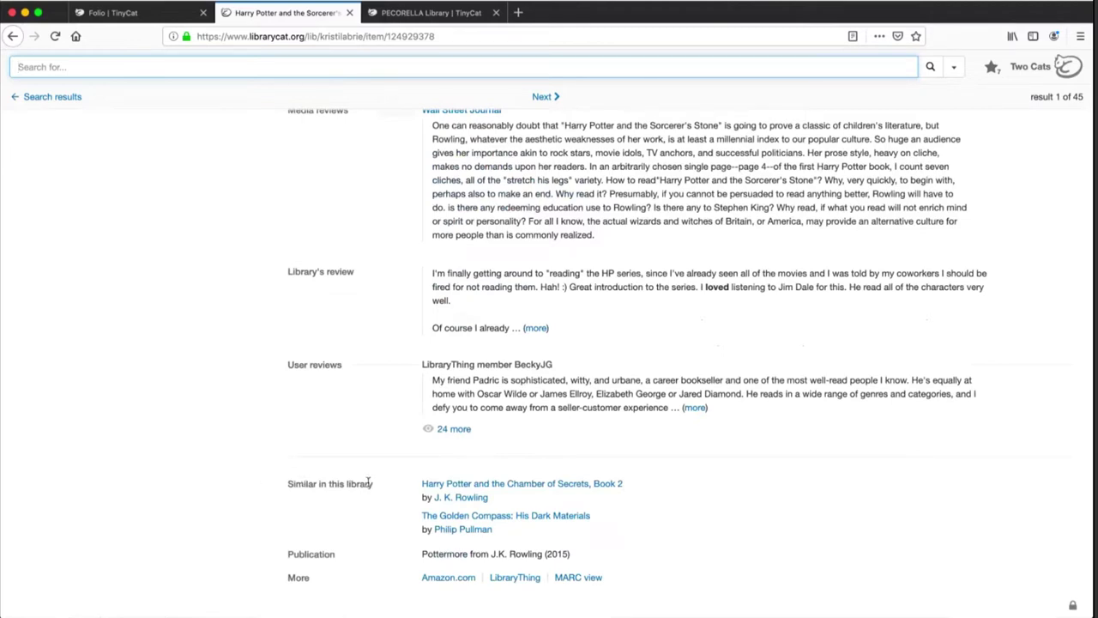
drag(374, 483, 290, 484)
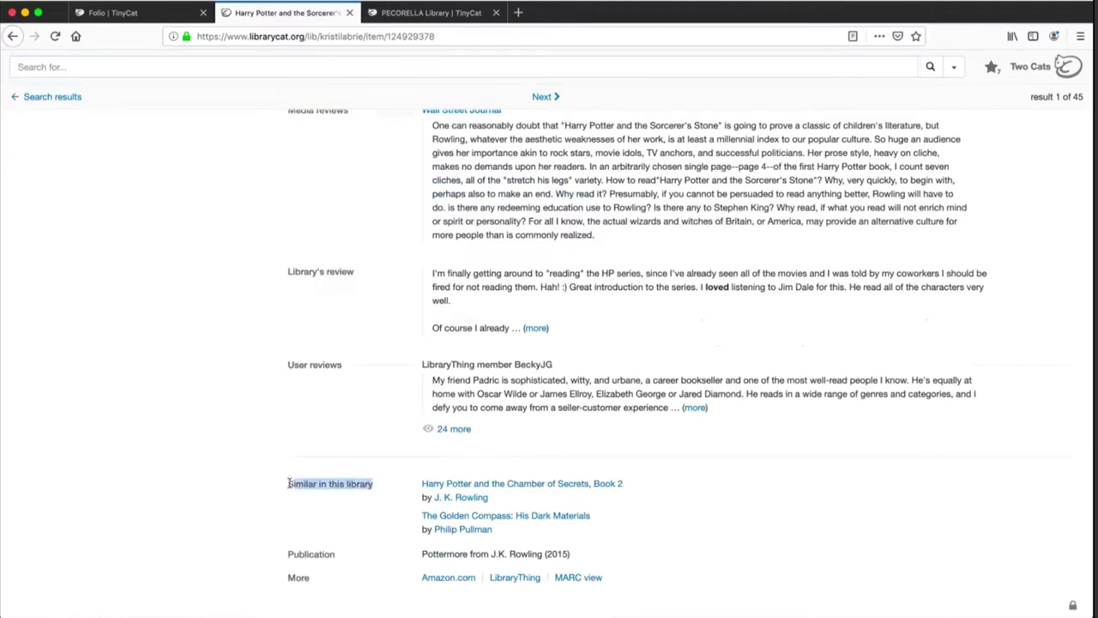
click(387, 481)
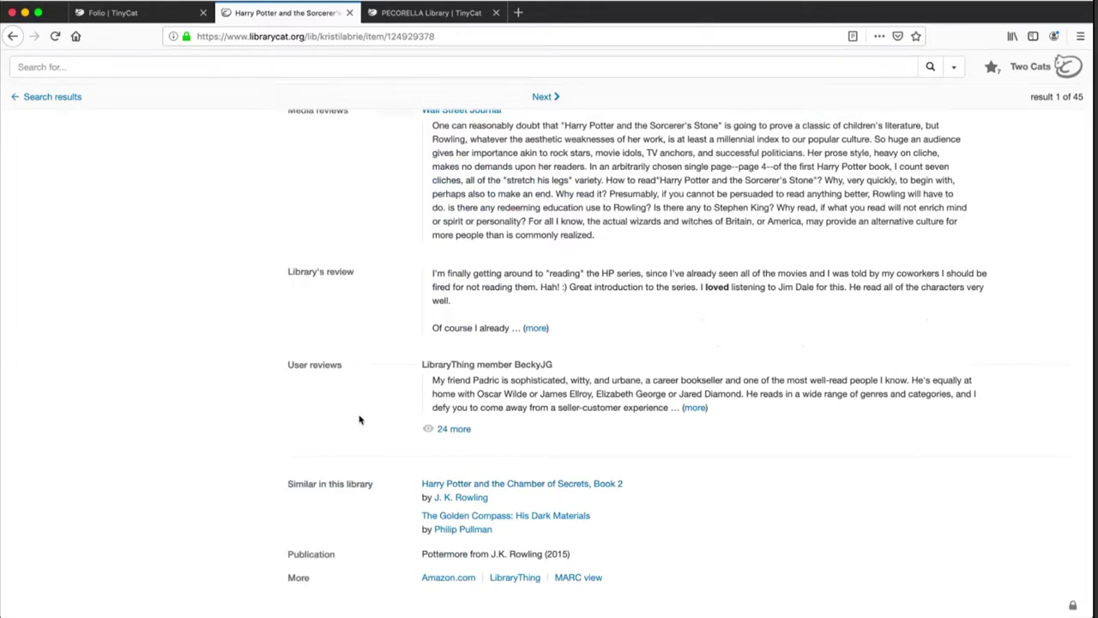
scroll(360, 419, up, 10)
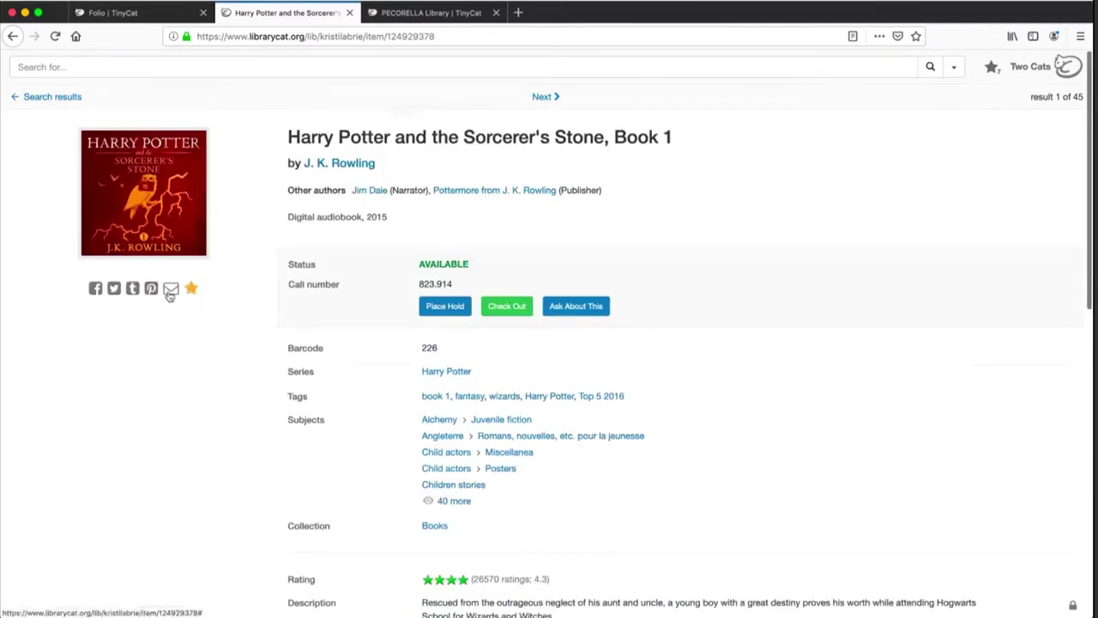
click(192, 292)
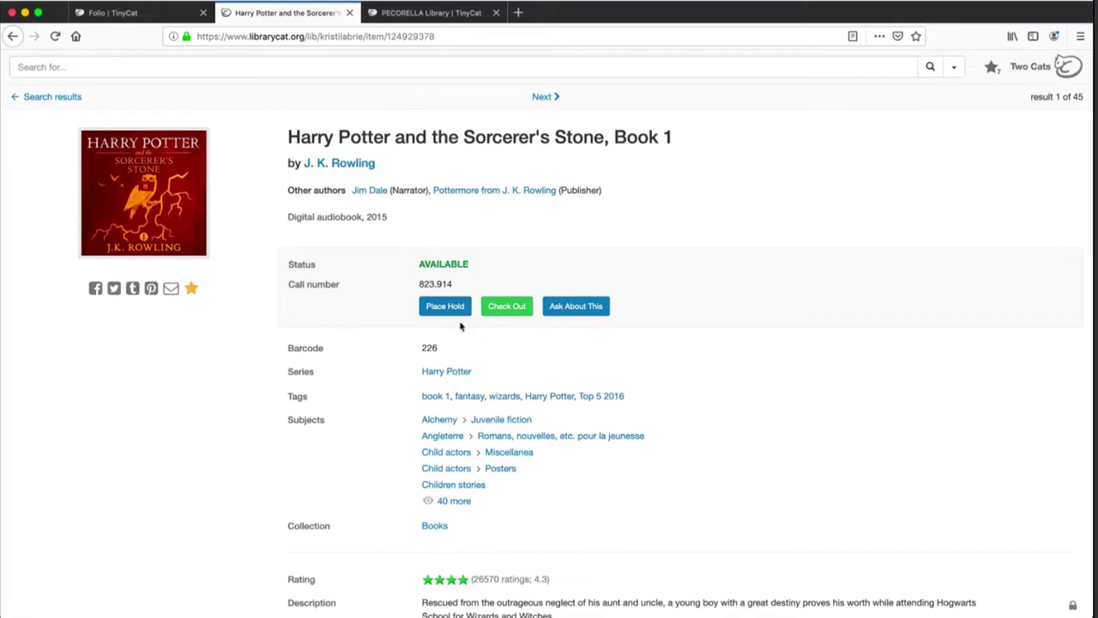
click(454, 314)
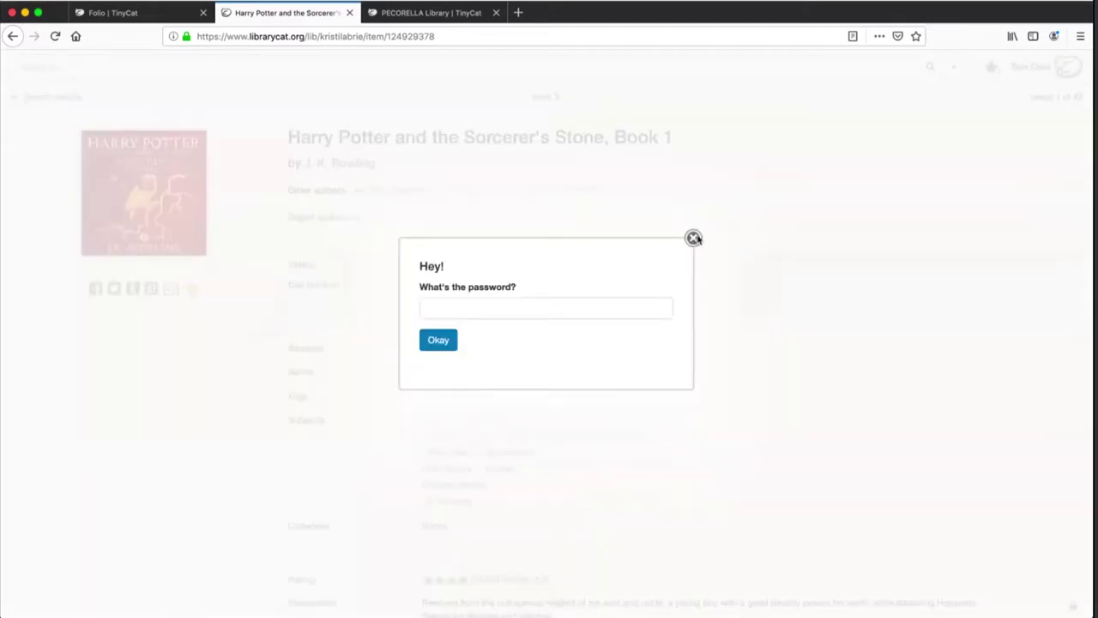
click(693, 238)
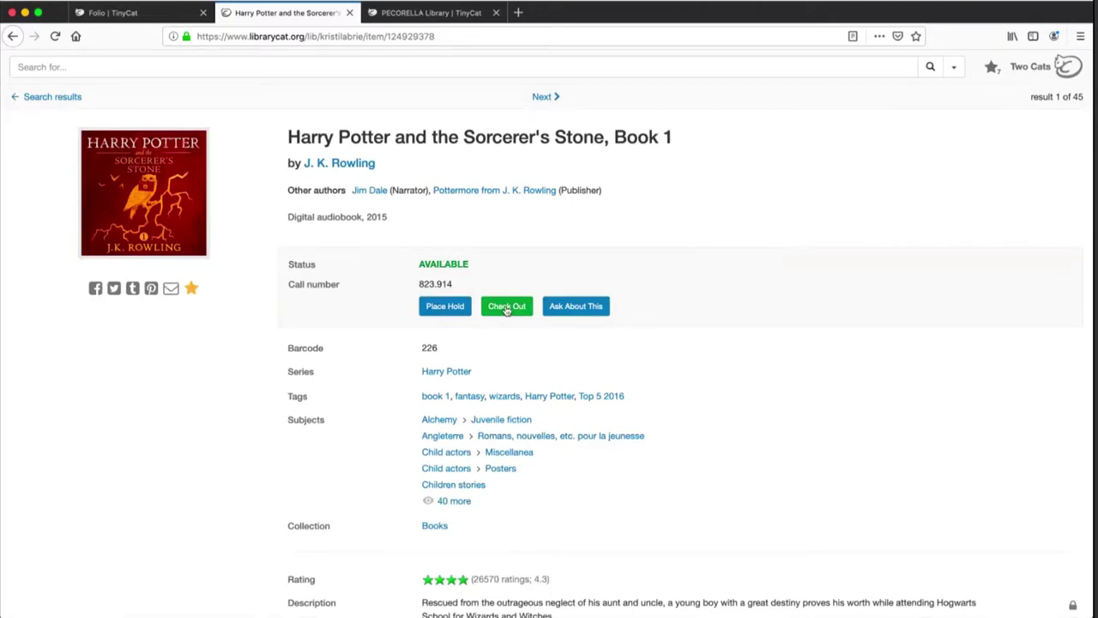
Start checking out the book by entering the library password
click(507, 307)
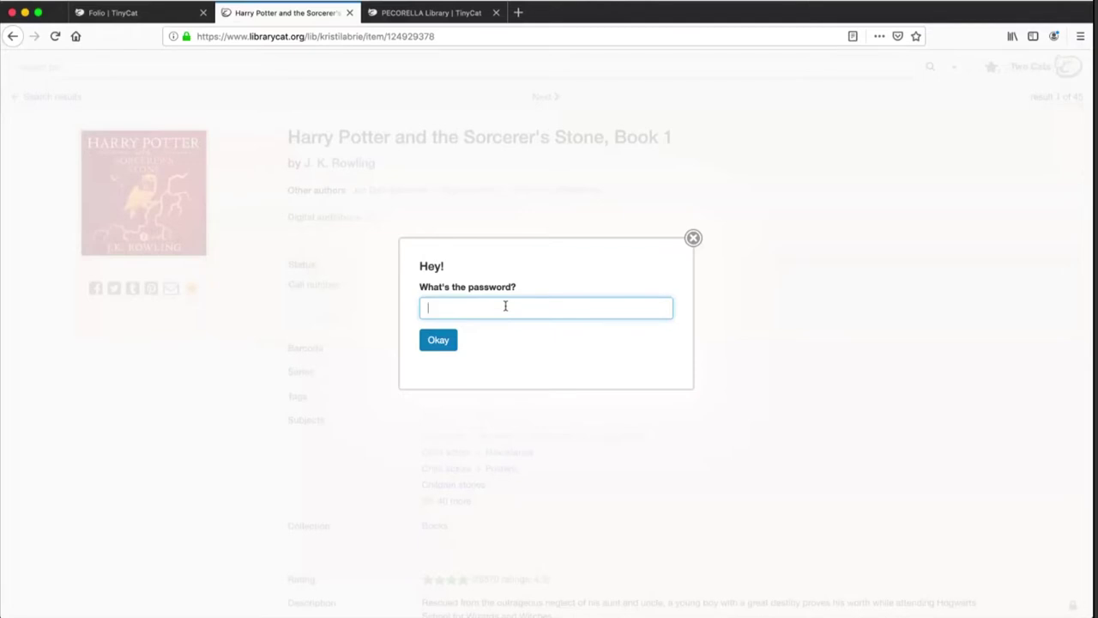
key(Return)
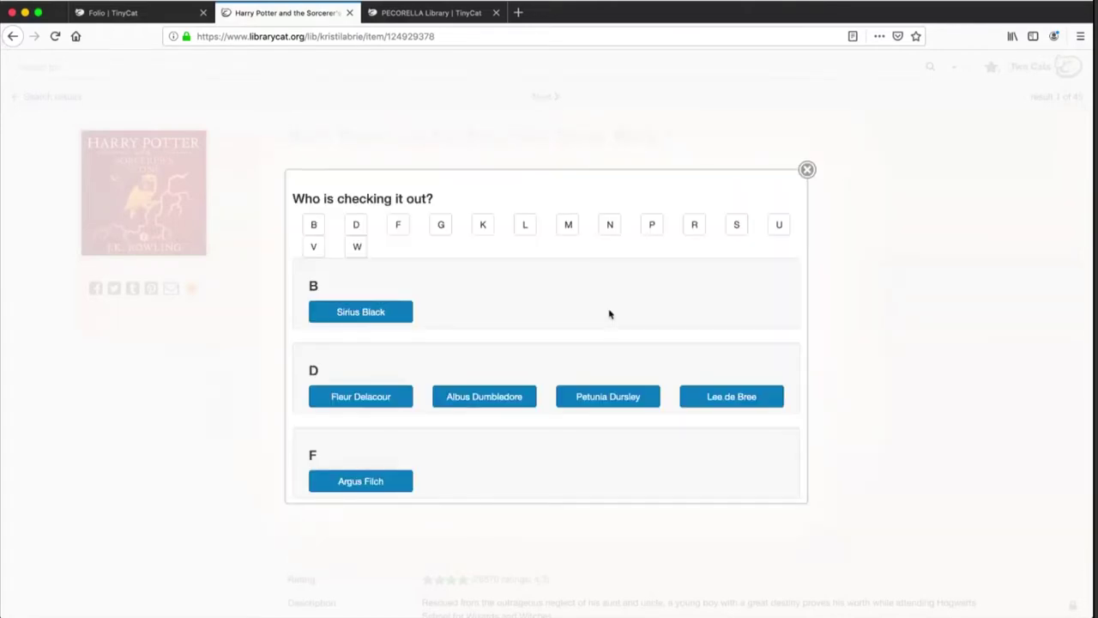
Pick the borrowing patron from the 'Who is checking it out?' list
scroll(609, 314, down, 5)
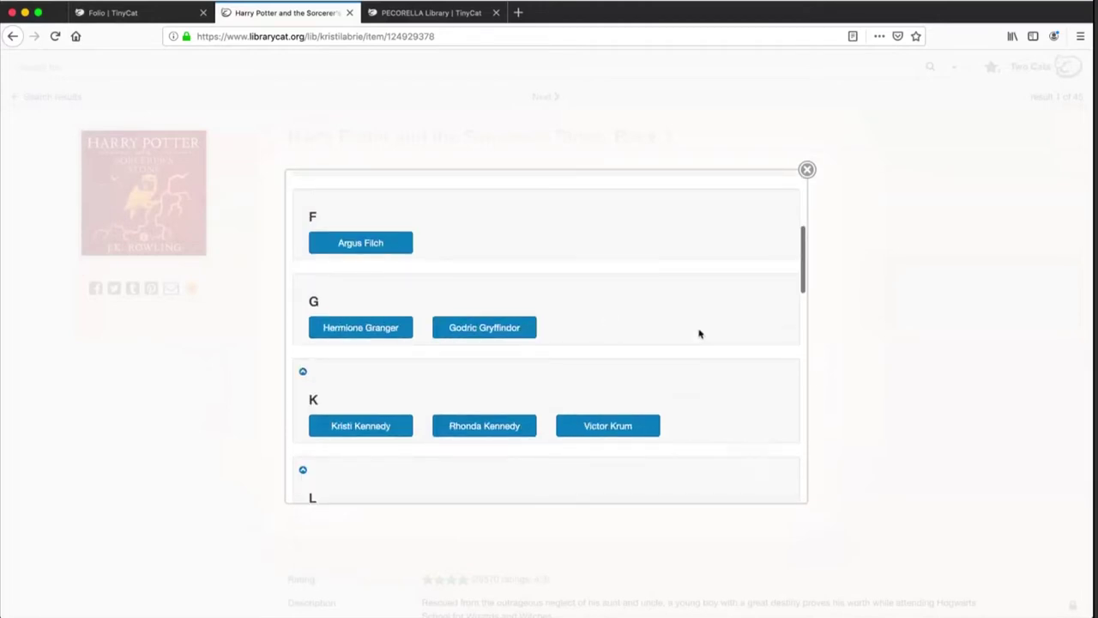
scroll(699, 334, down, 10)
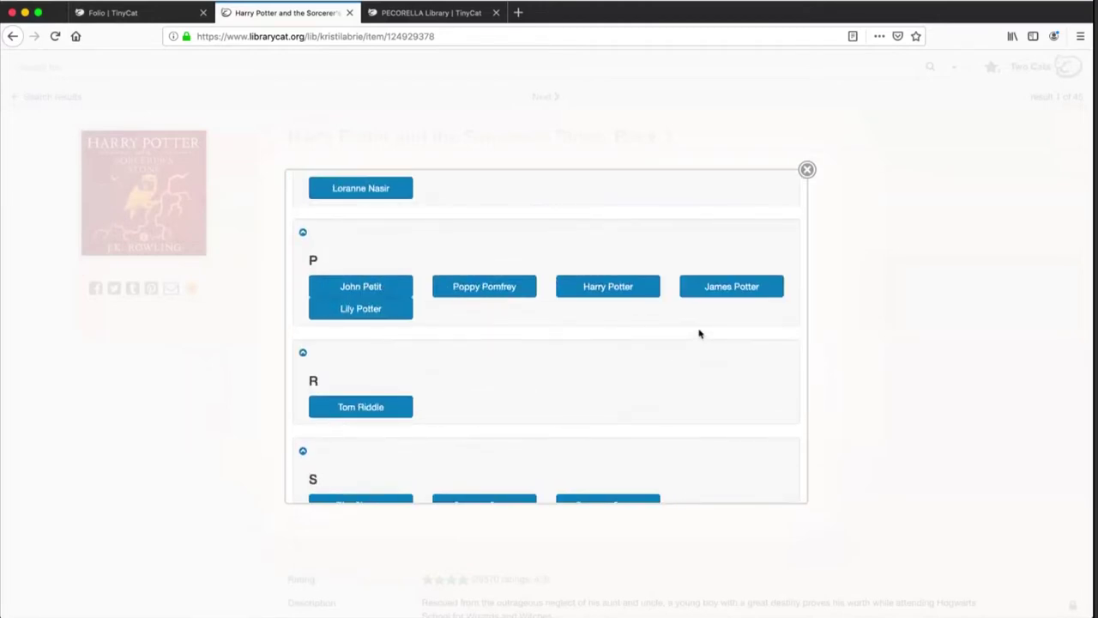
scroll(699, 334, down, 5)
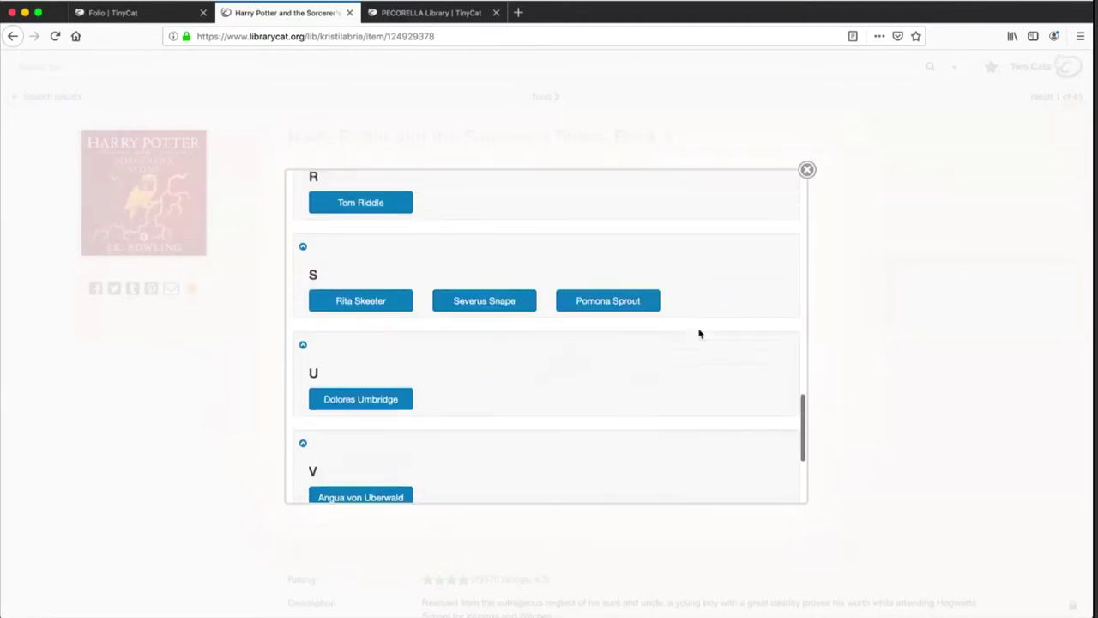
scroll(579, 389, down, 2)
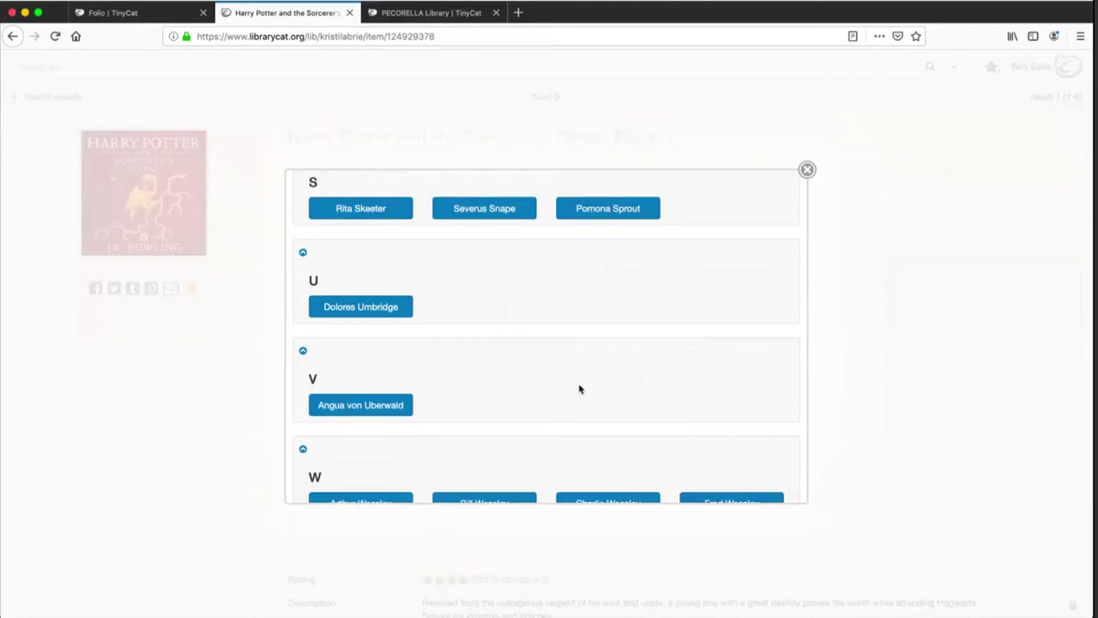
scroll(579, 389, down, 2)
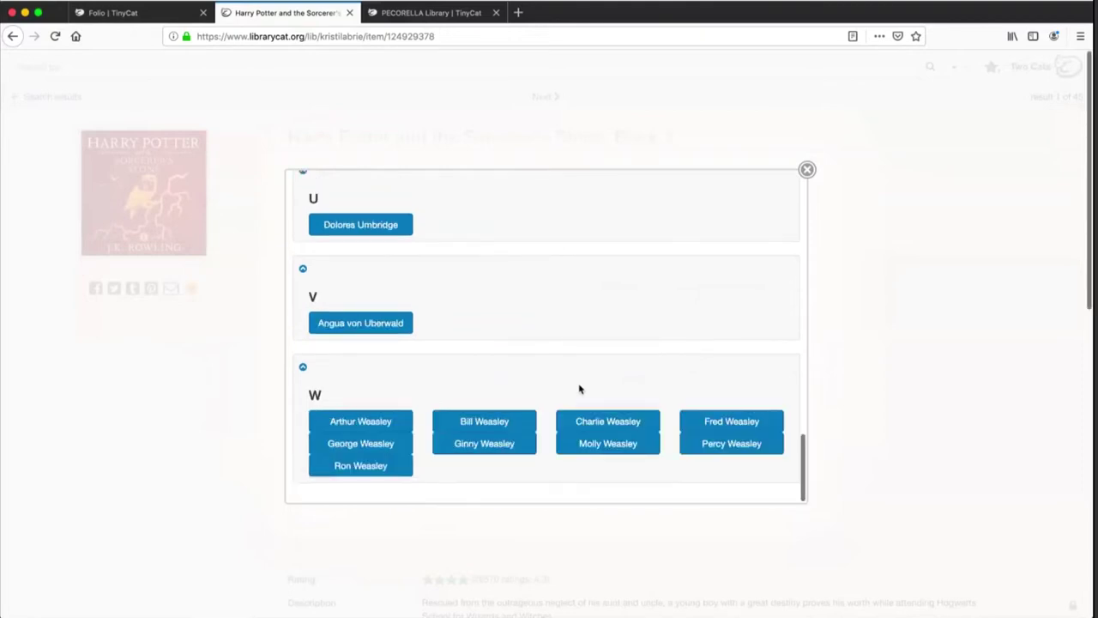
scroll(579, 389, up, 5)
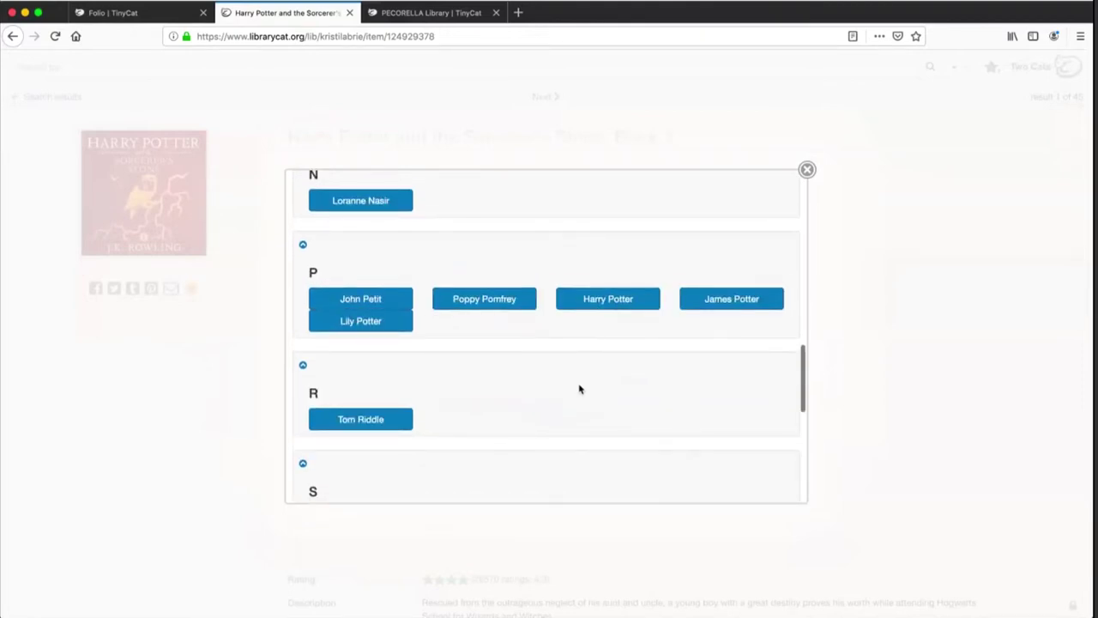
scroll(579, 389, up, 4)
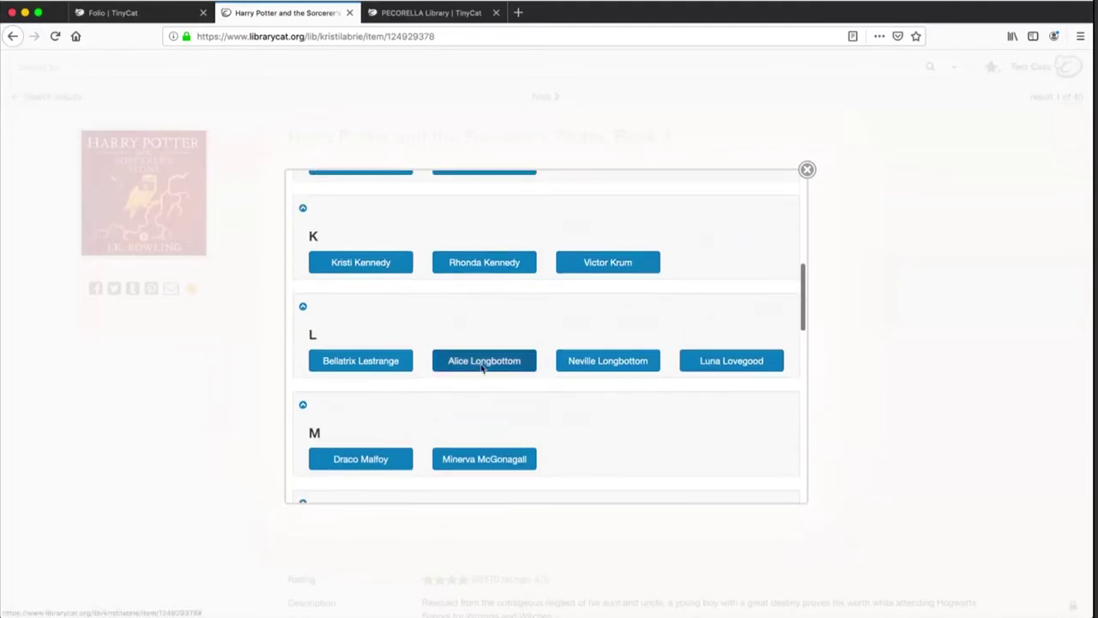
click(483, 363)
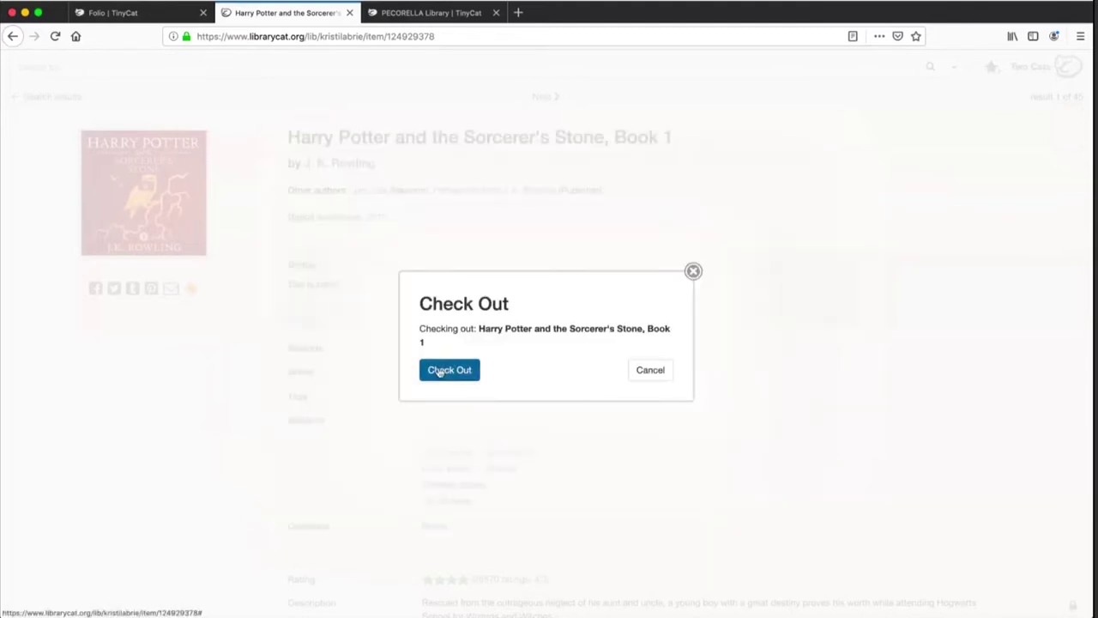
Confirm the checkout and check the record's due date of 2019-11-06
click(439, 371)
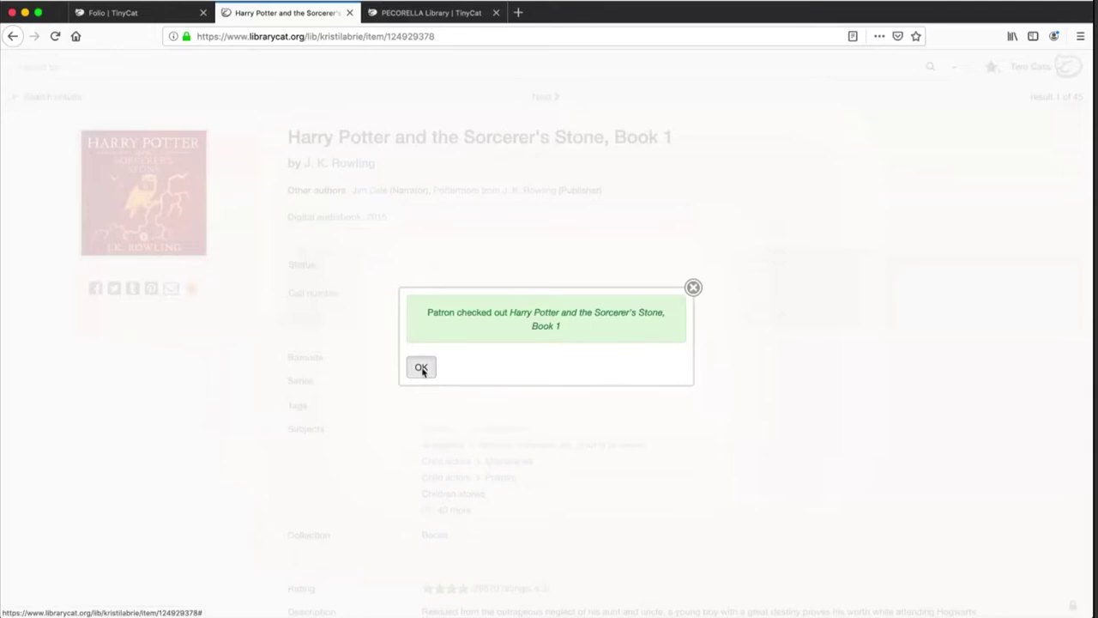
click(422, 369)
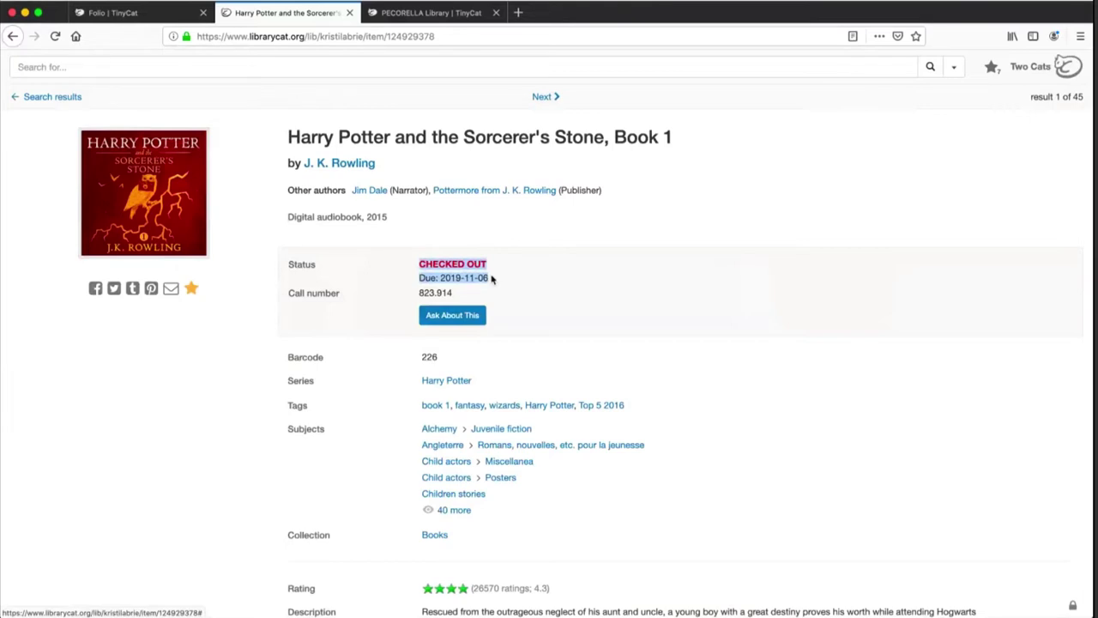
click(480, 277)
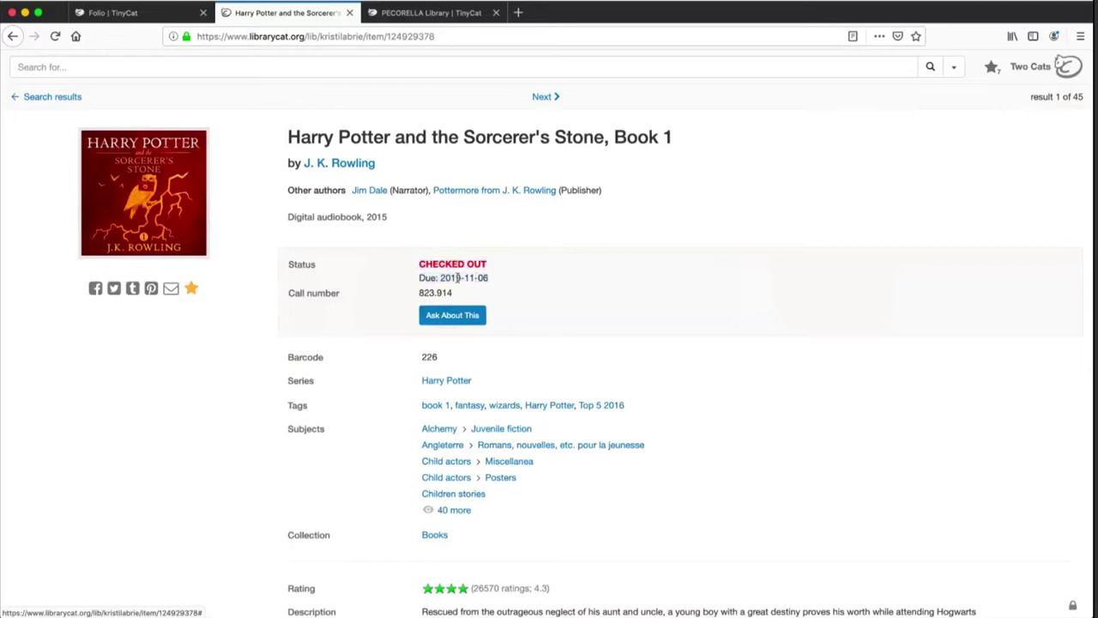
drag(418, 278, 495, 279)
click(495, 279)
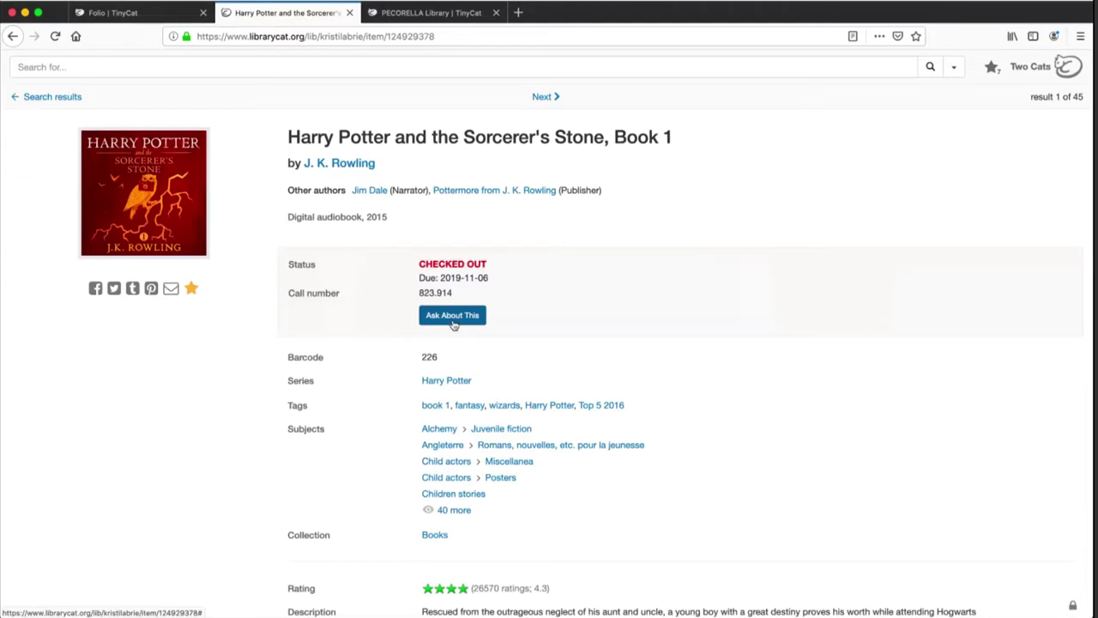
Open the Ask About This form and fill in the requester's name and e-mail
click(452, 318)
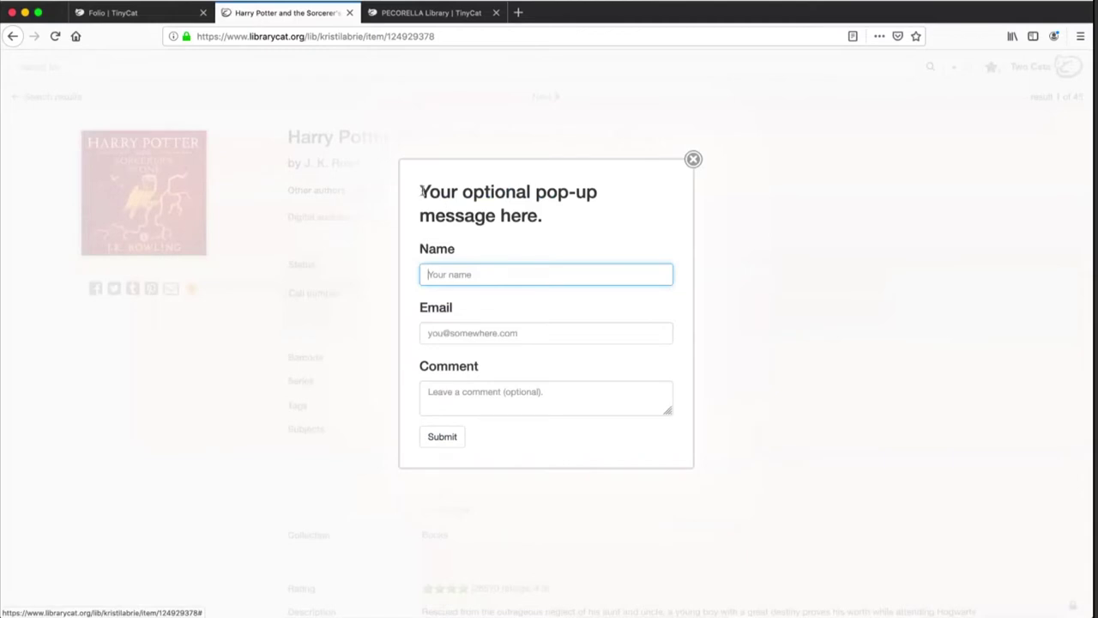
drag(421, 189, 550, 223)
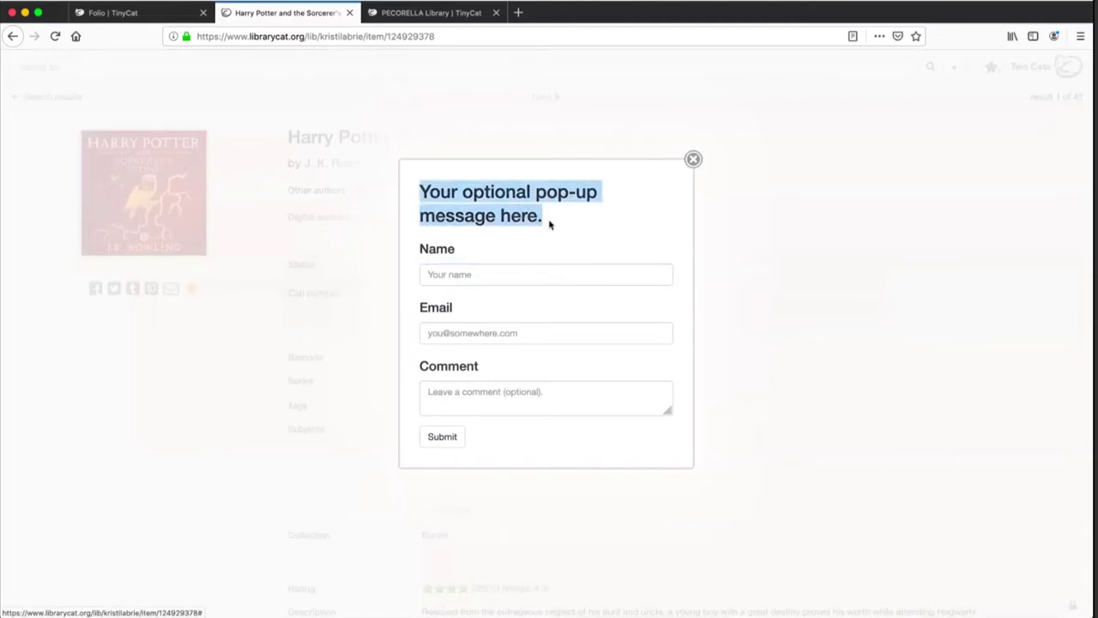
click(528, 275)
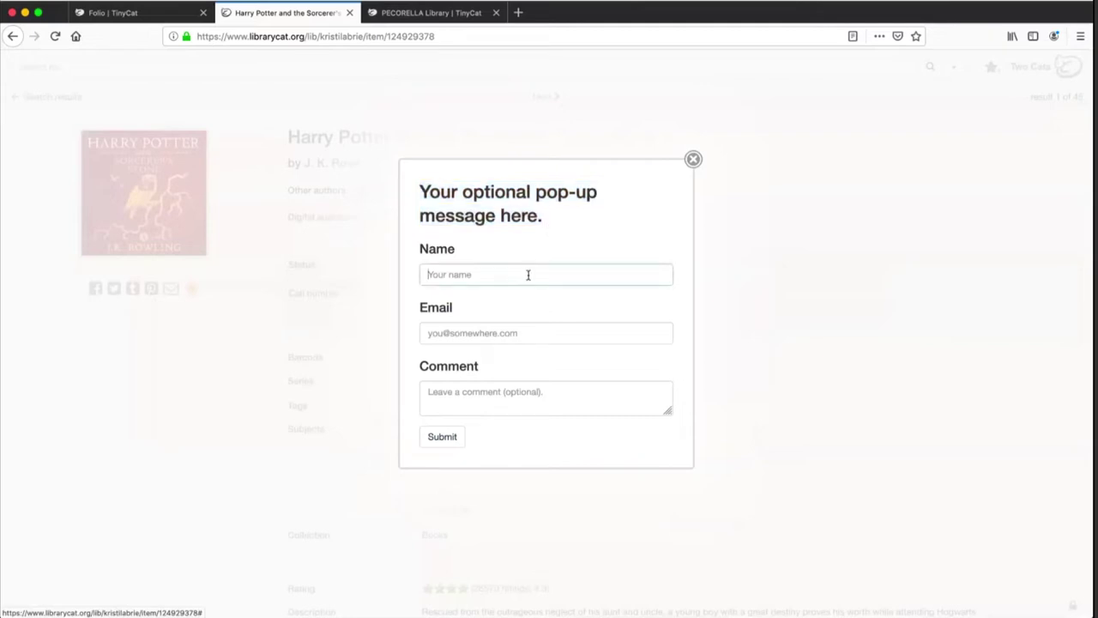
text(Kristi)
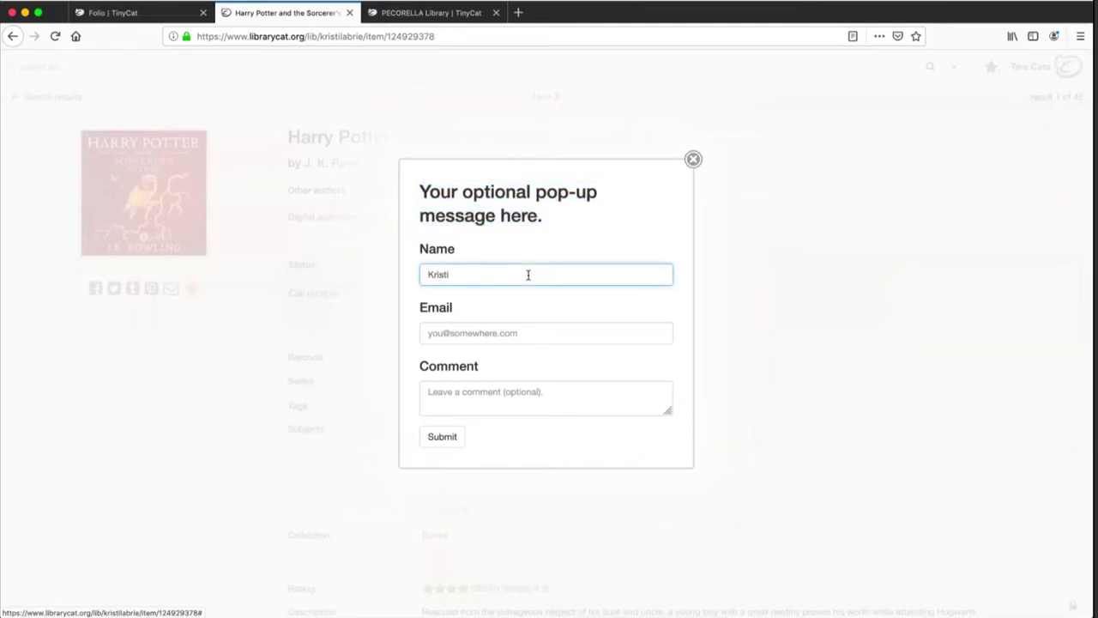
key(Tab)
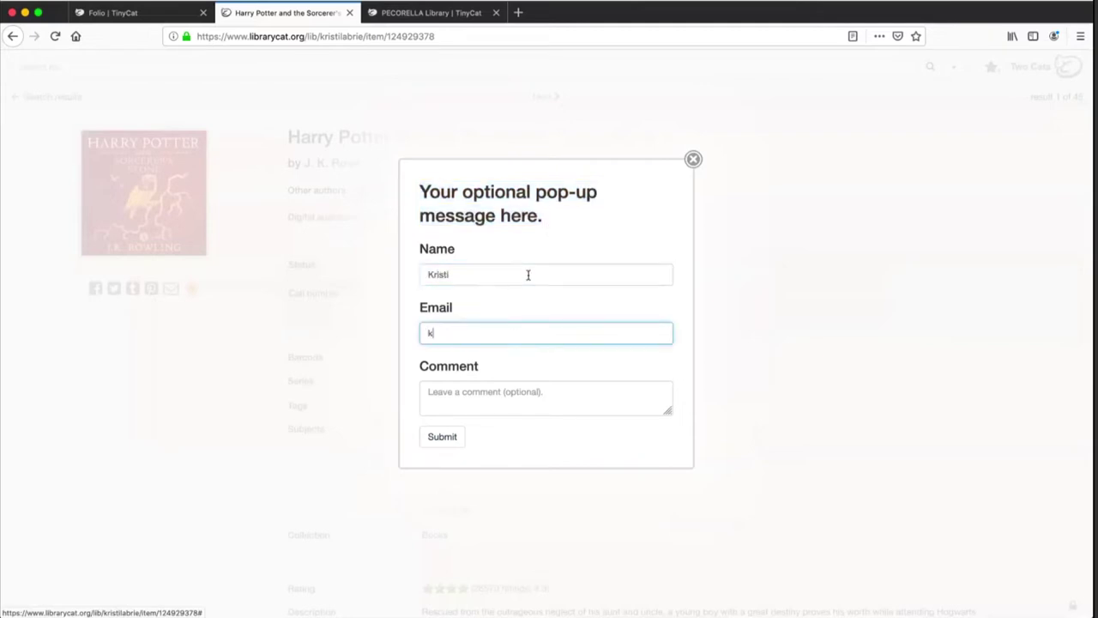
Add the comment 'I want to check this out!', submit it, and close the confirmations
key(Tab)
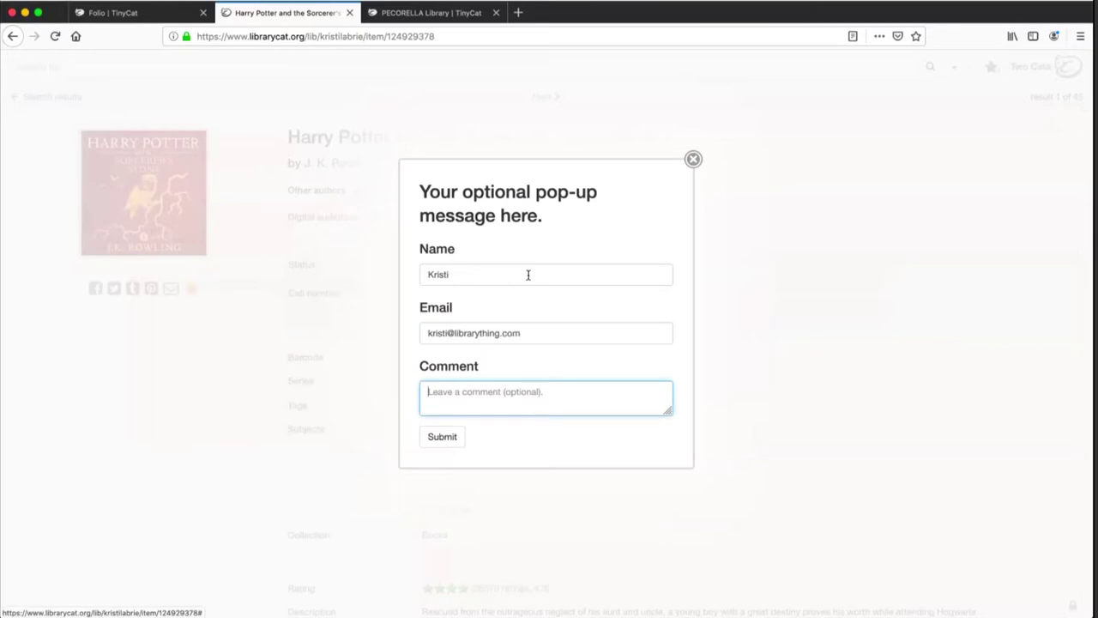
text(I want to check this out!)
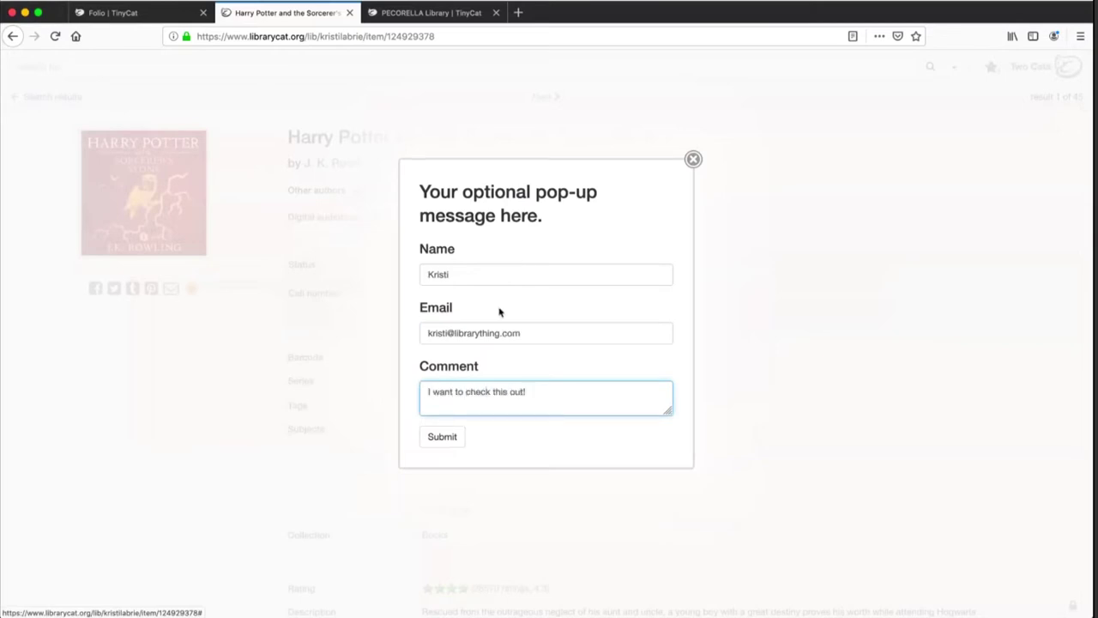
click(442, 437)
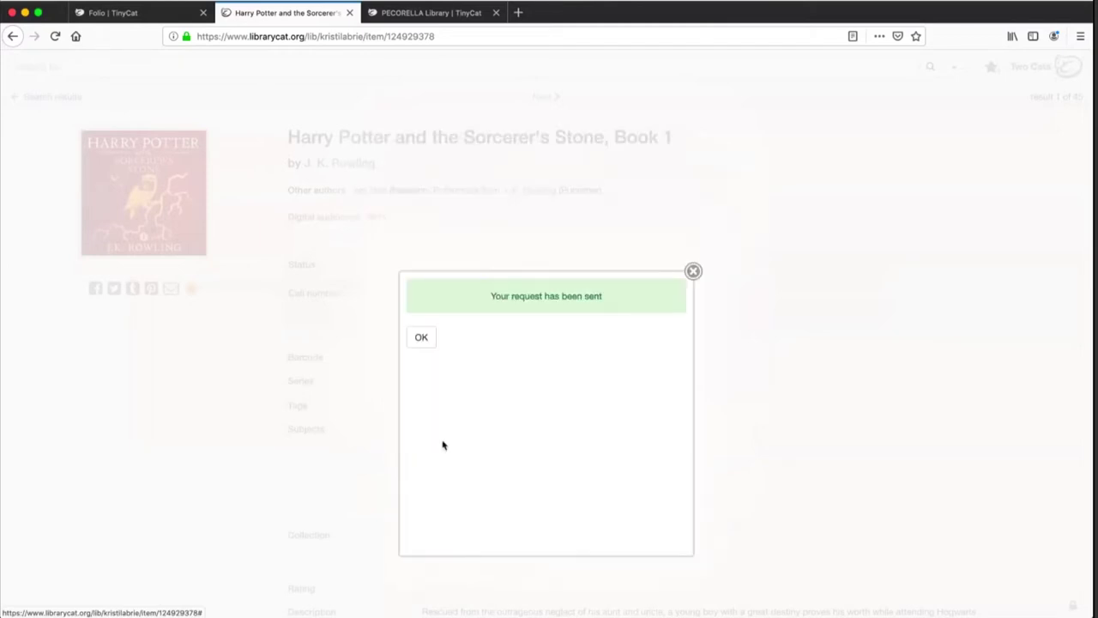
click(421, 339)
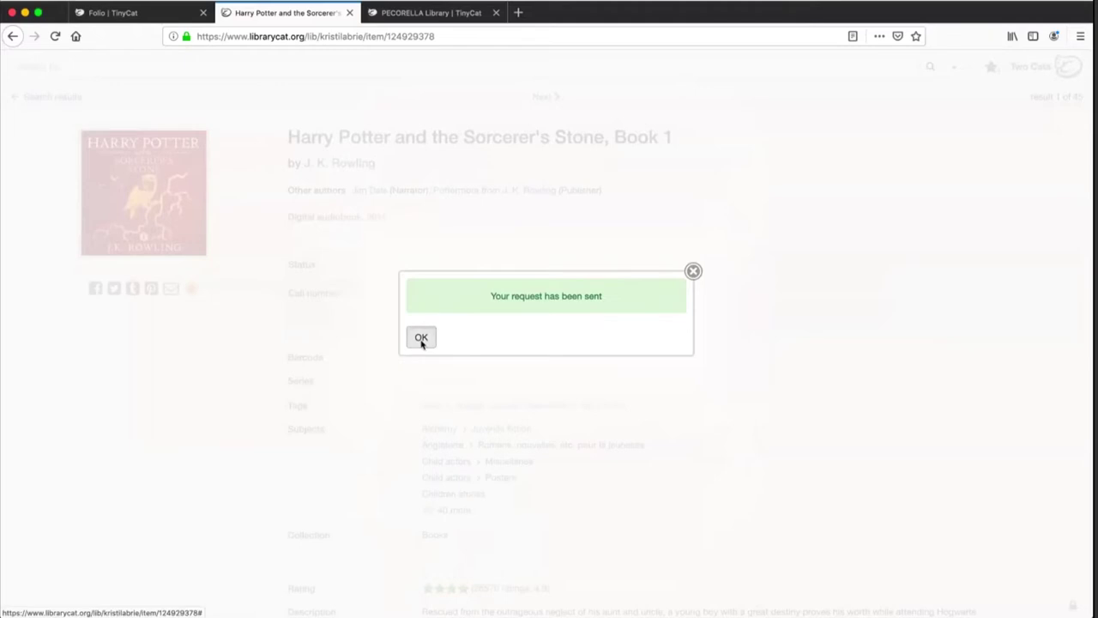
click(421, 339)
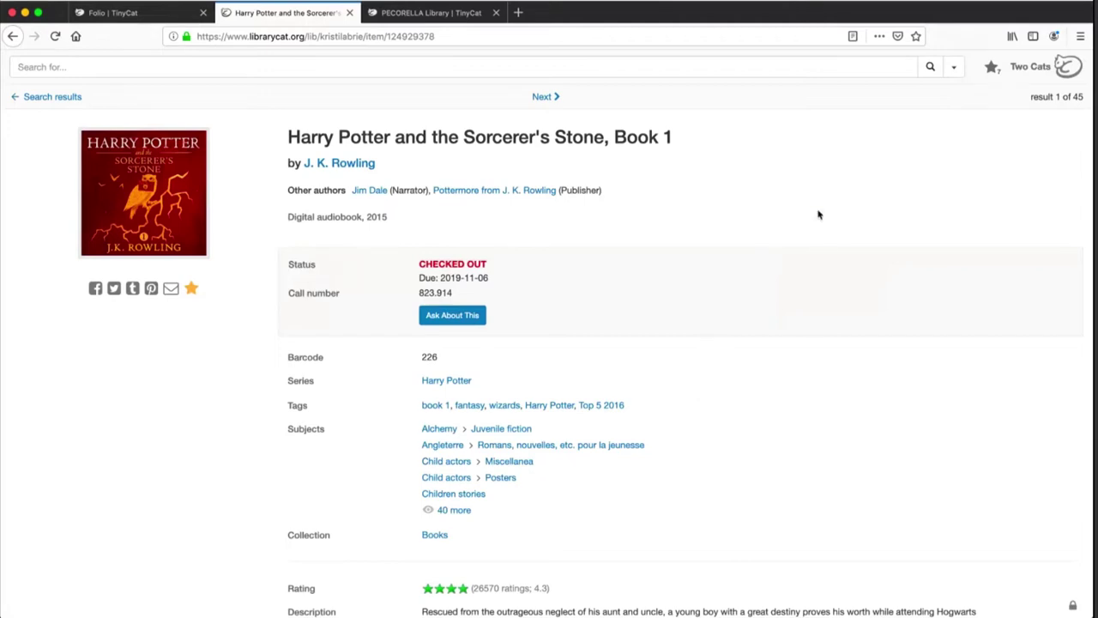
Move on to the next record in the search results
scroll(819, 214, down, 3)
scroll(866, 381, down, 3)
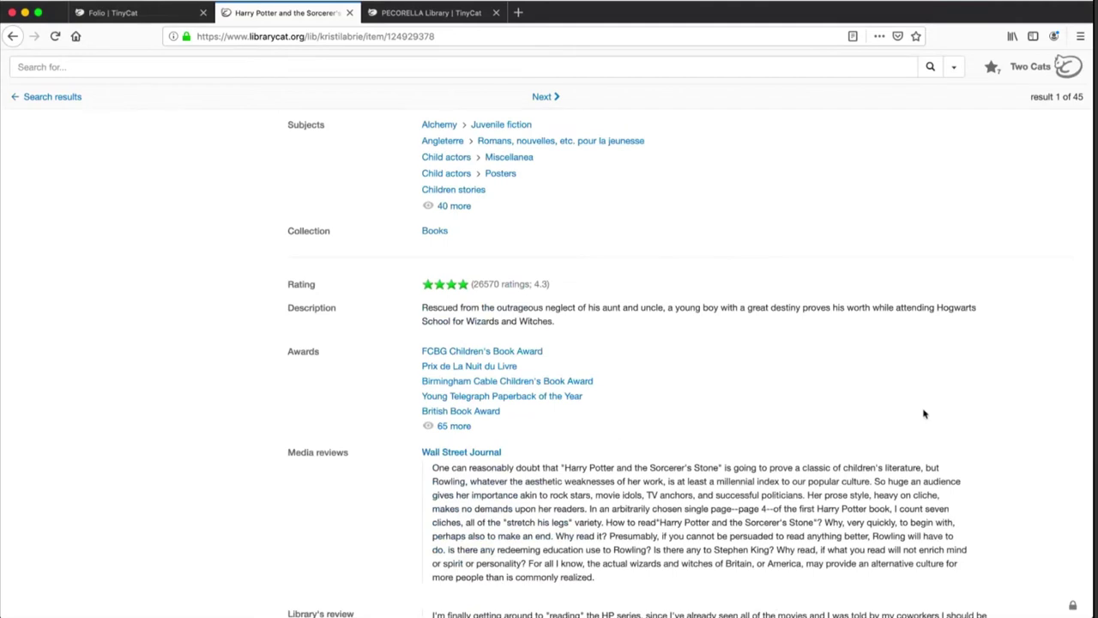
click(546, 97)
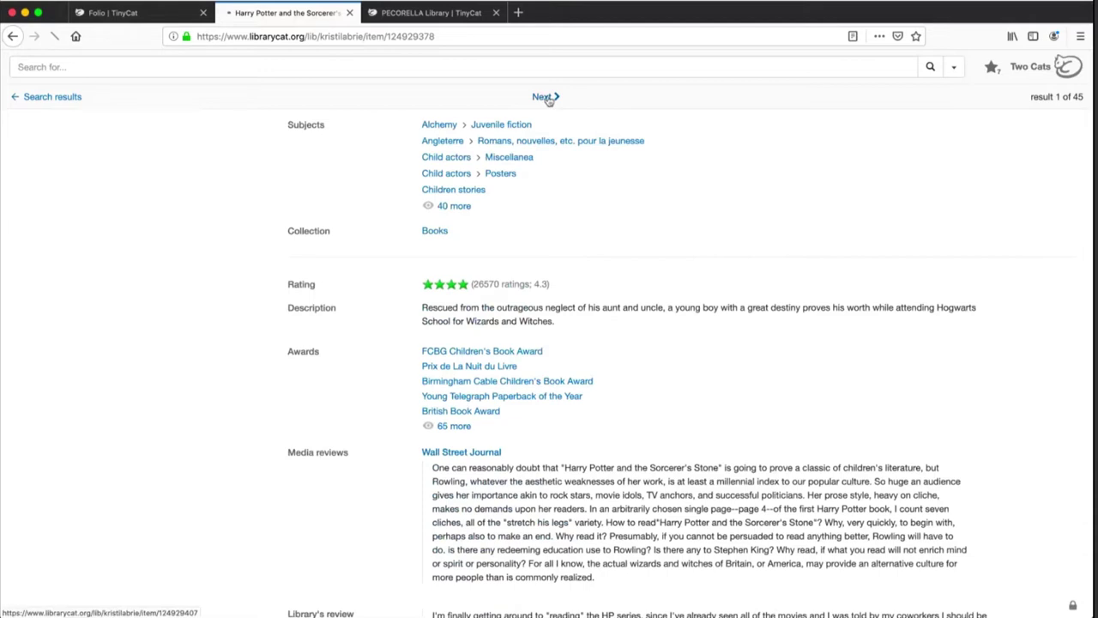
Sign in to TinyCat Admin with the admin password
click(519, 311)
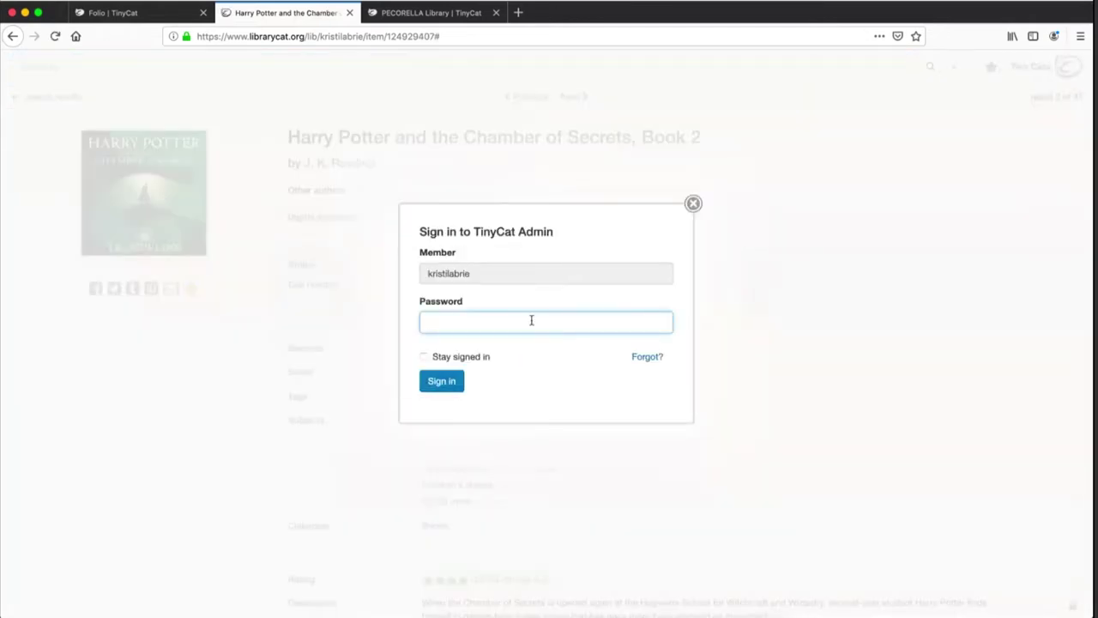
text(••••••••)
key(Return)
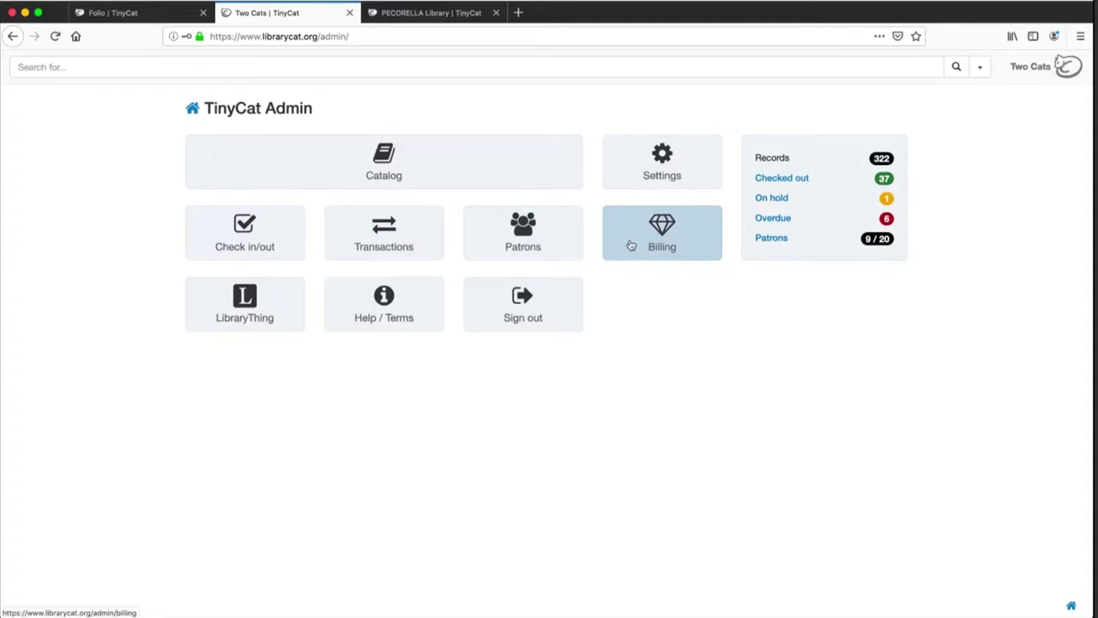
View the LibraryThing Links page, then open the TinyCat help wiki in its own tab
super+click(283, 302)
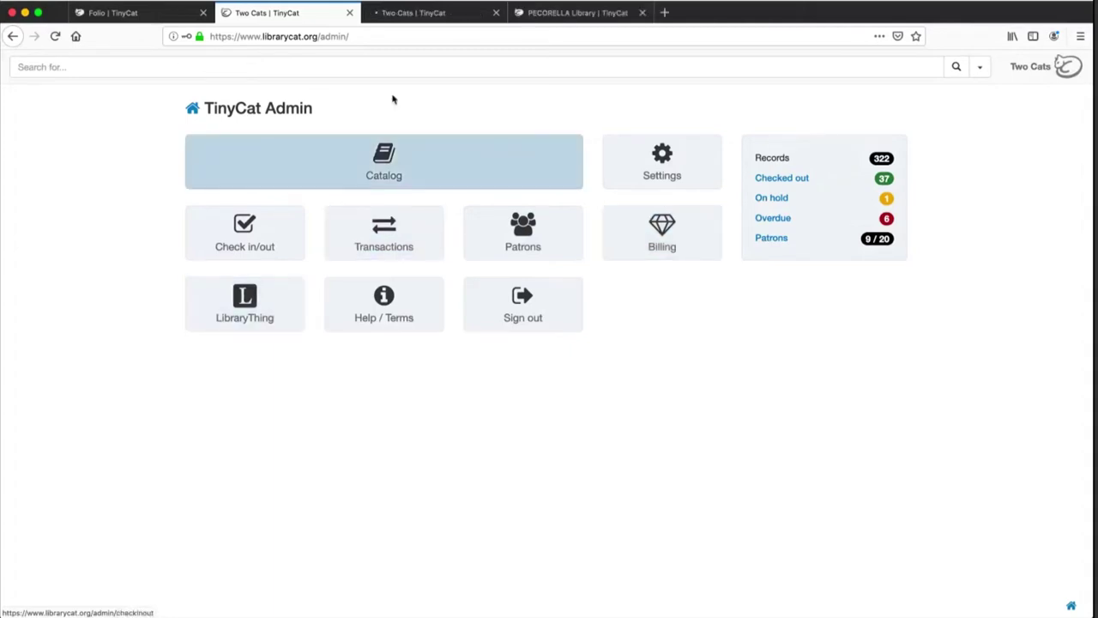
click(413, 14)
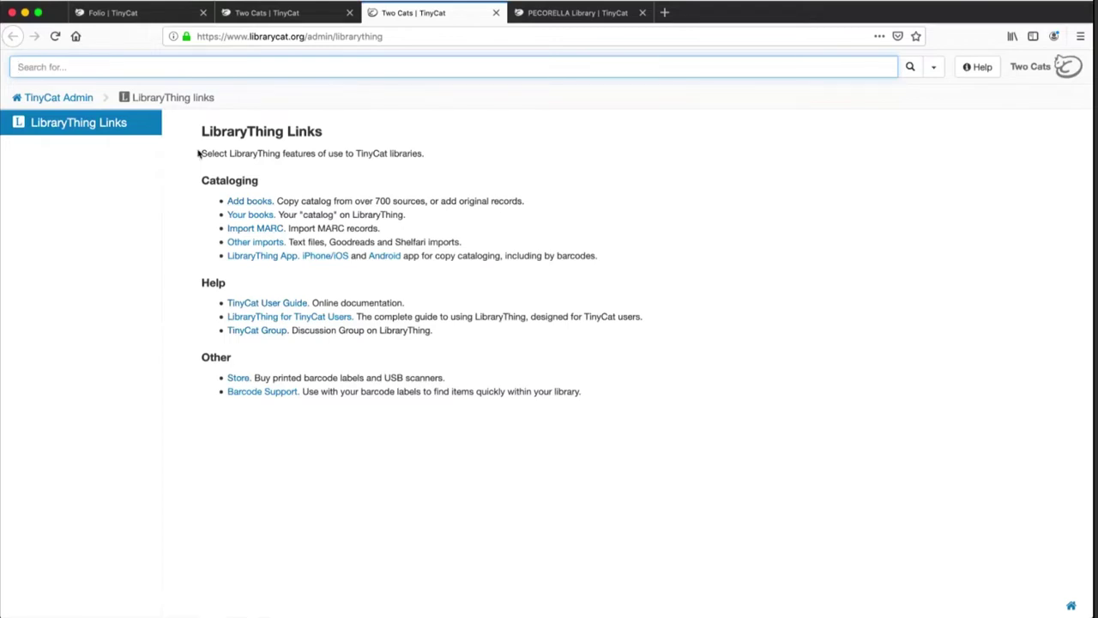
key(super+w)
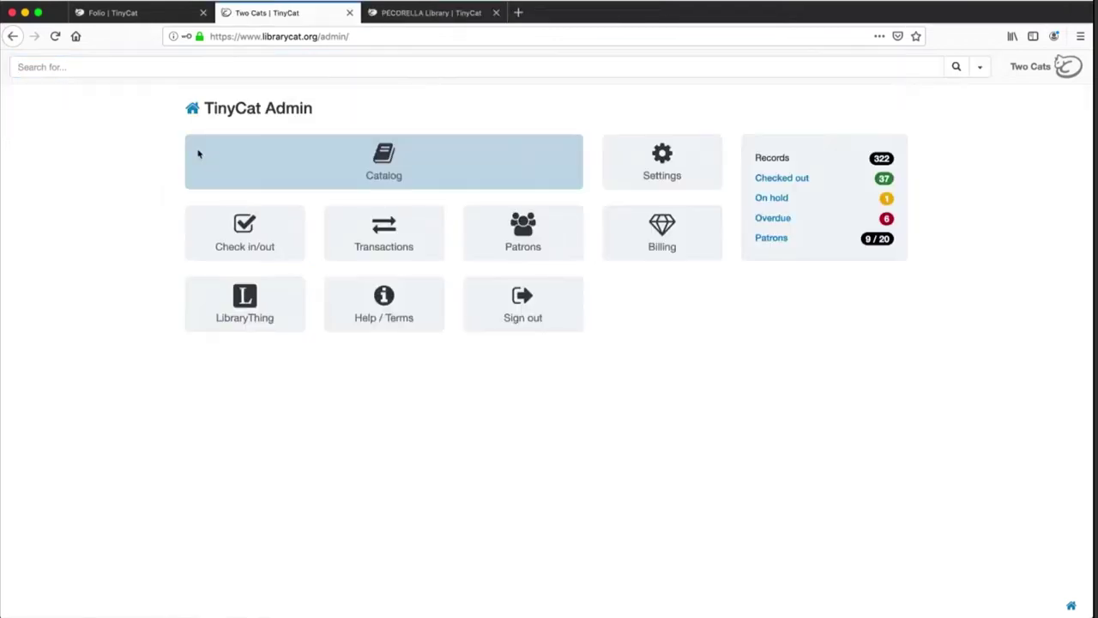
super+click(392, 312)
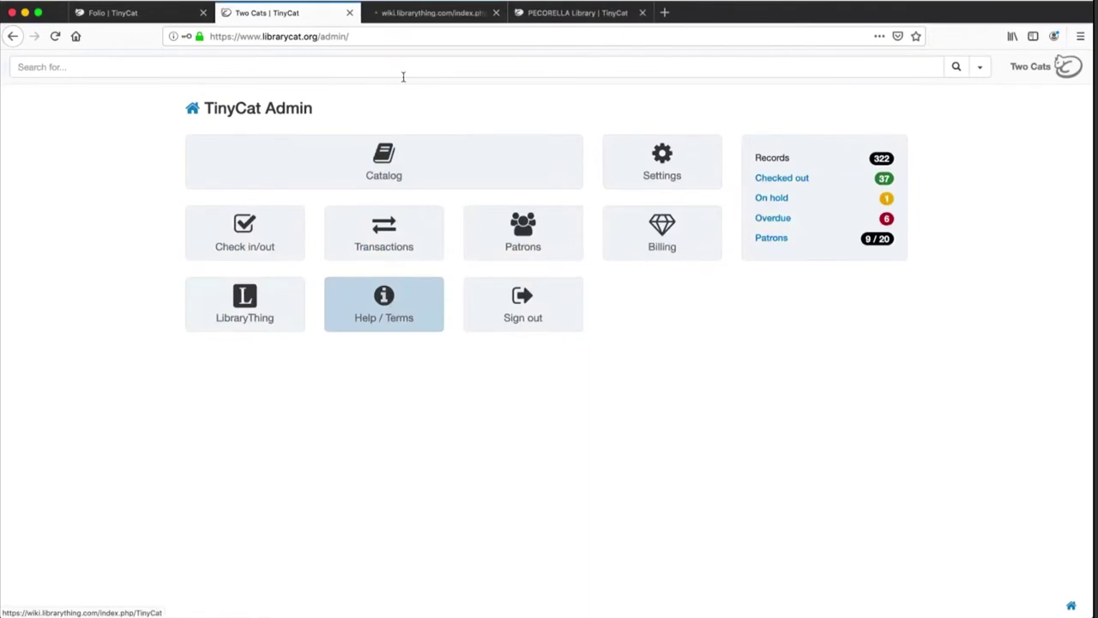
click(412, 14)
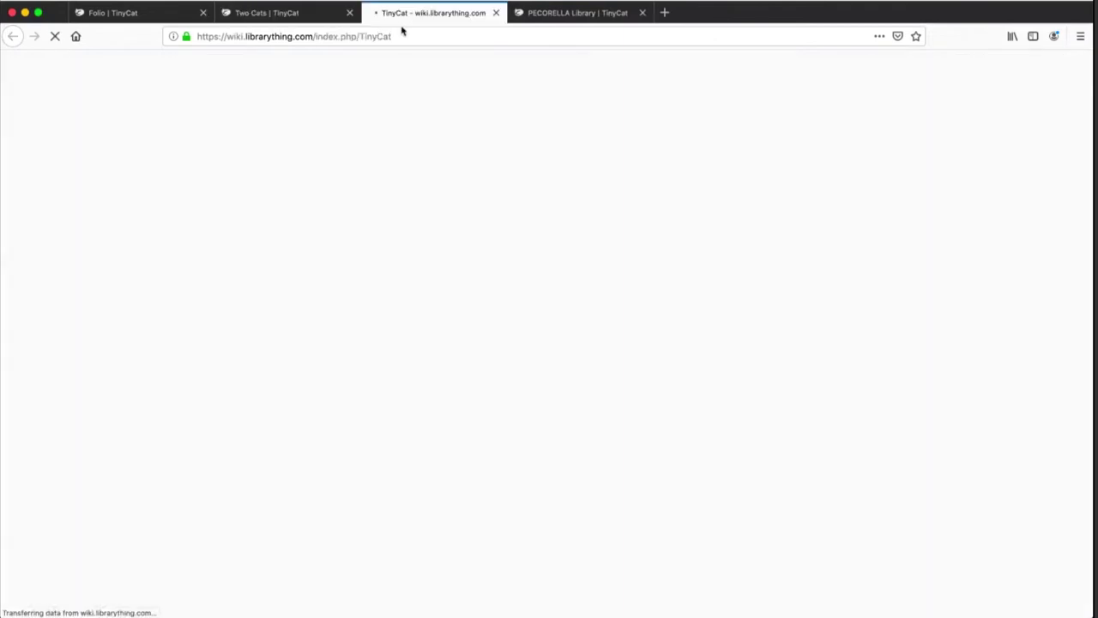
Browse the TinyCat wiki and its 'TinyCat for Patrons' page, then close the wiki tab
click(401, 33)
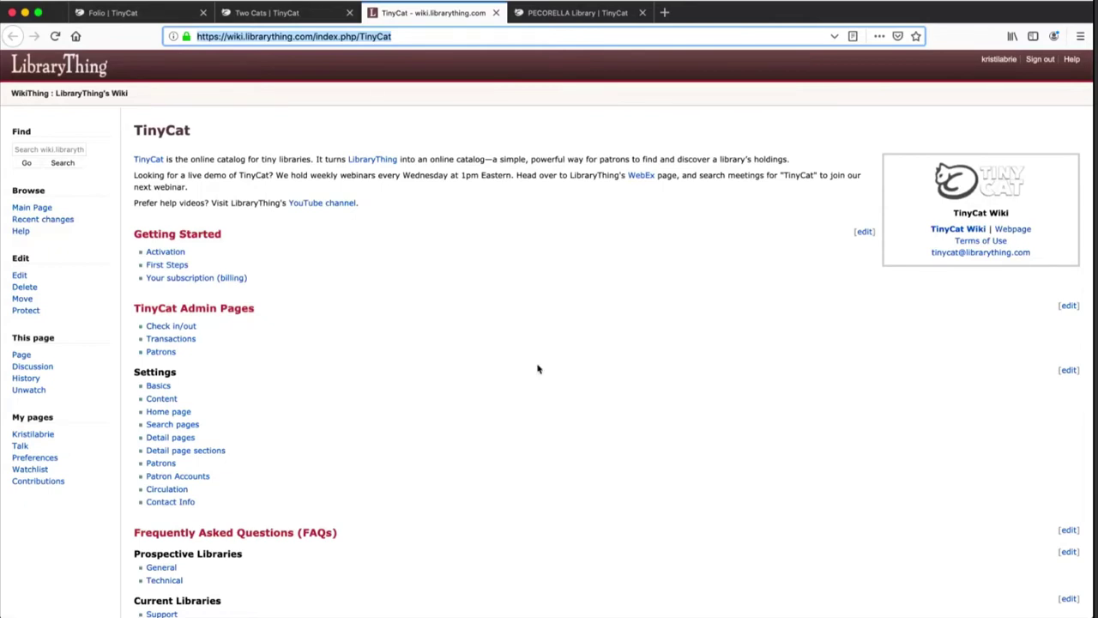
scroll(538, 369, down, 1)
scroll(538, 369, down, 5)
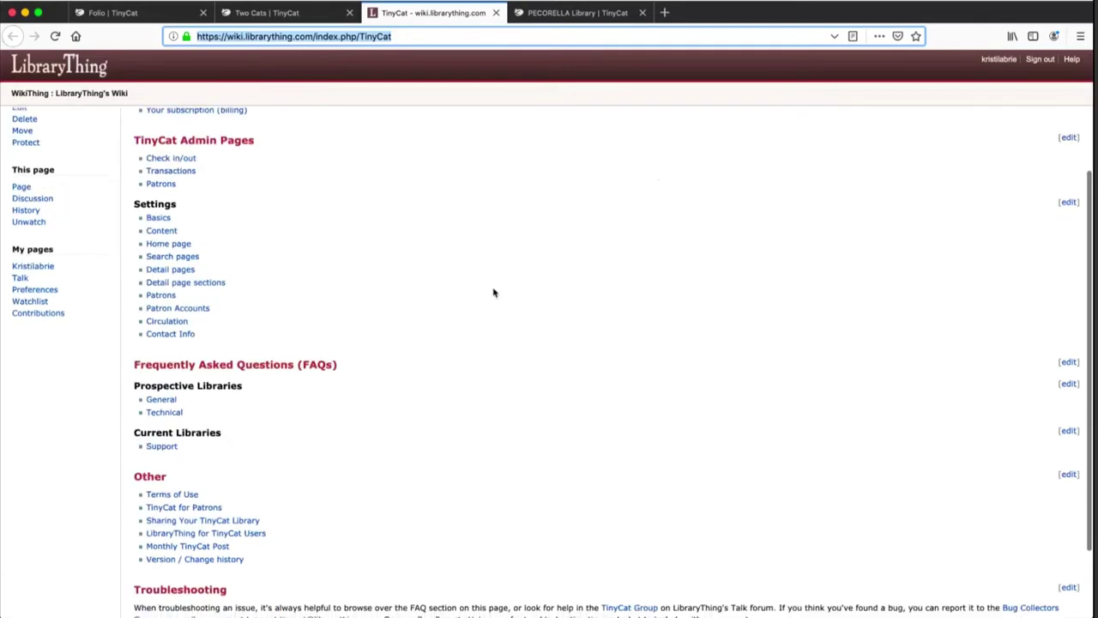
scroll(493, 293, down, 3)
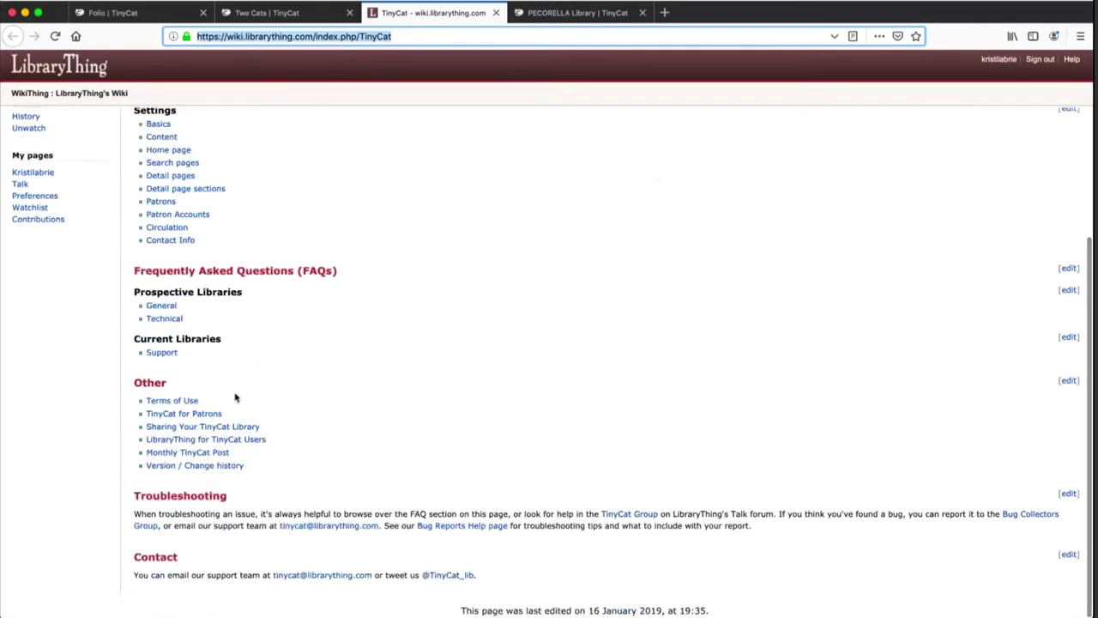
click(184, 426)
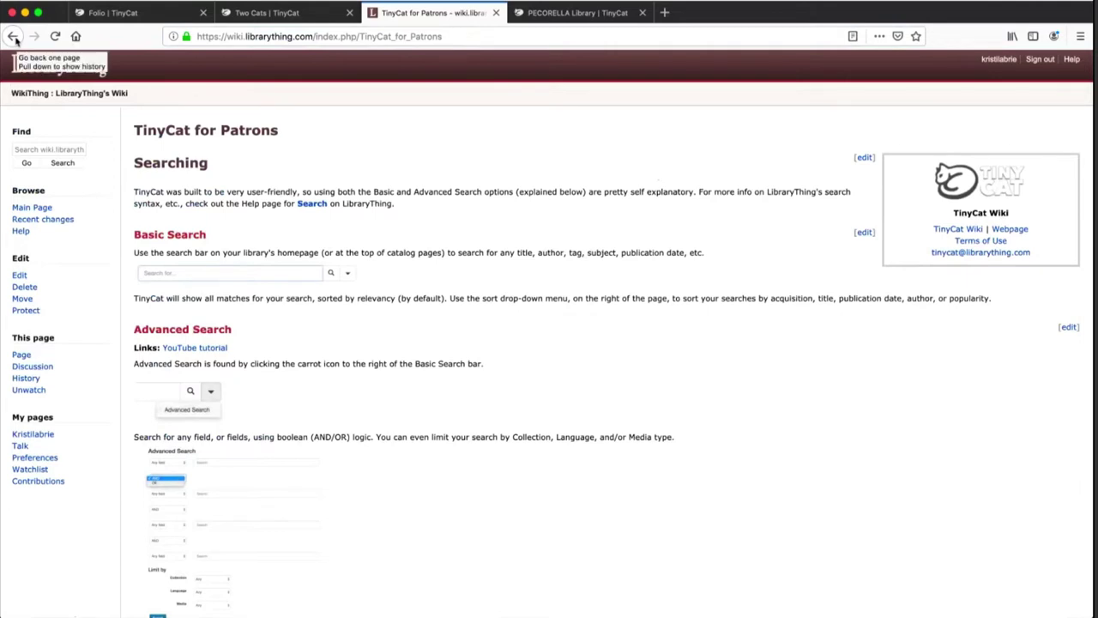
click(14, 37)
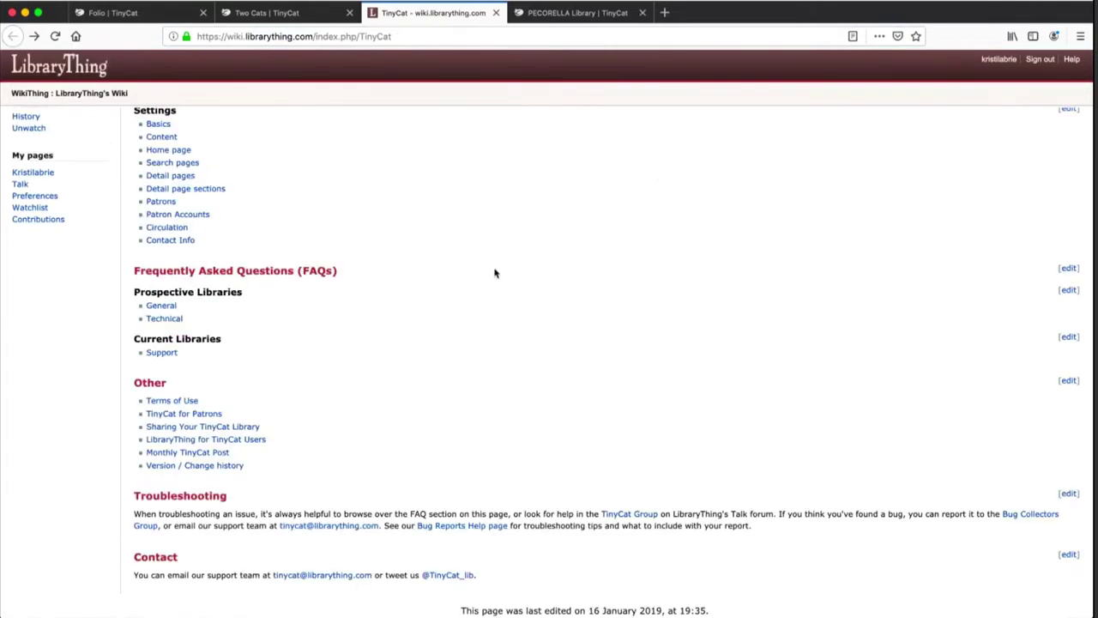
scroll(494, 273, up, 3)
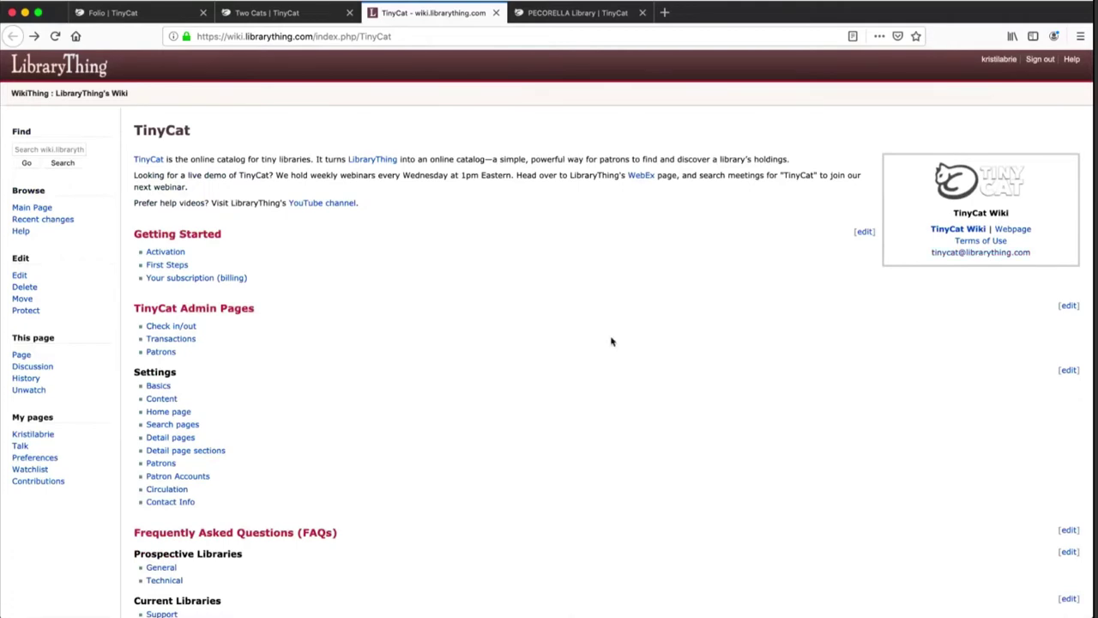
key(super+w)
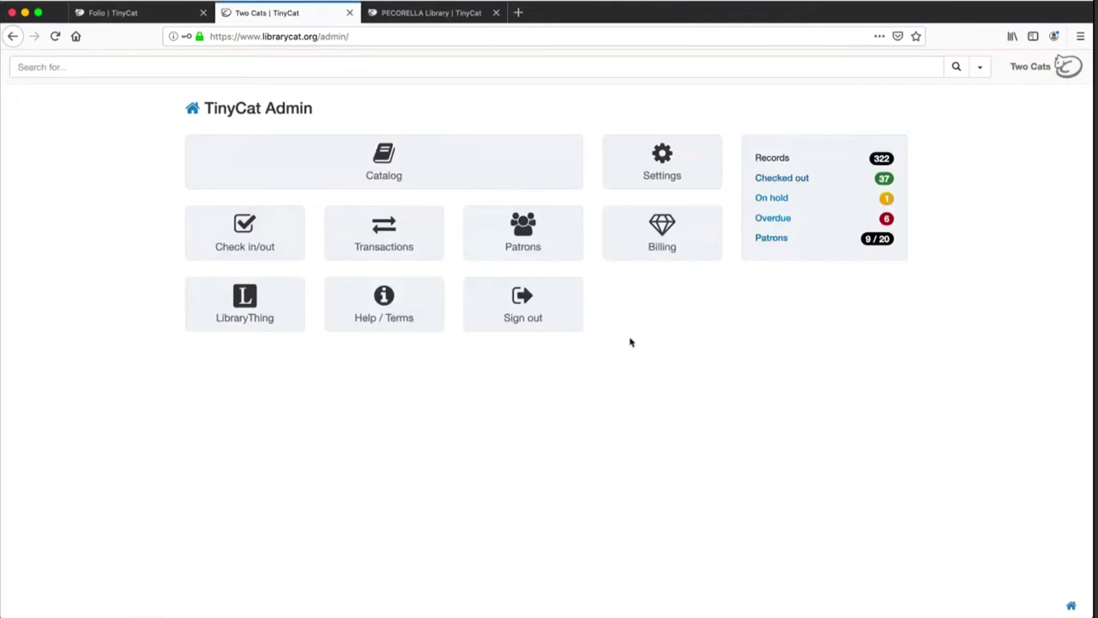
Review Basic Settings: library name 'Two Cats Library', Free Lifetime (All Volunteer) account
click(656, 169)
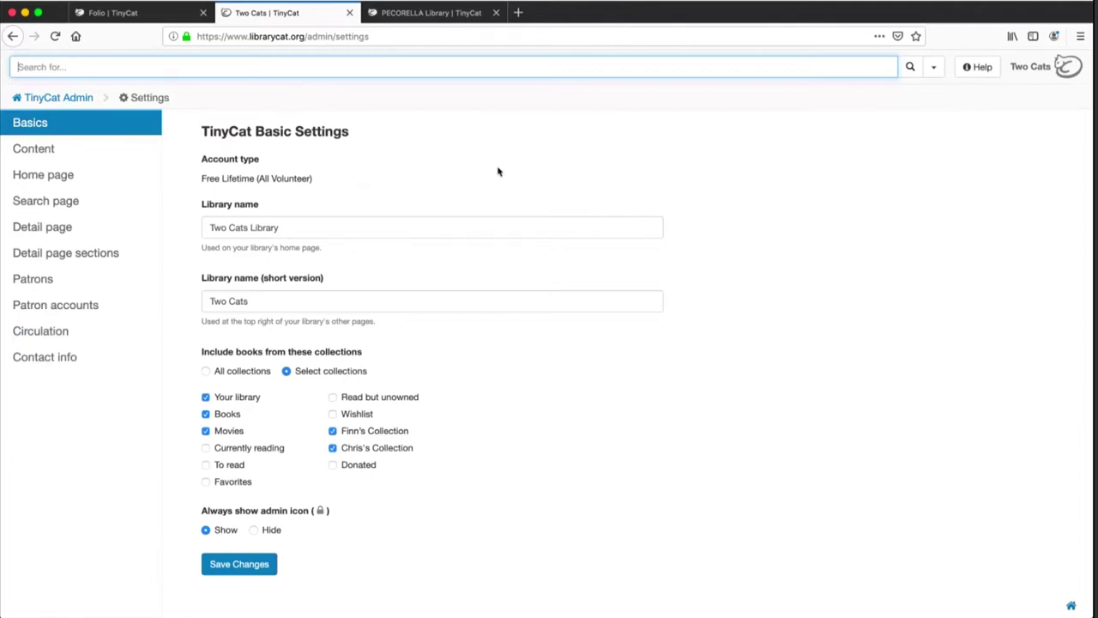
drag(200, 179, 332, 179)
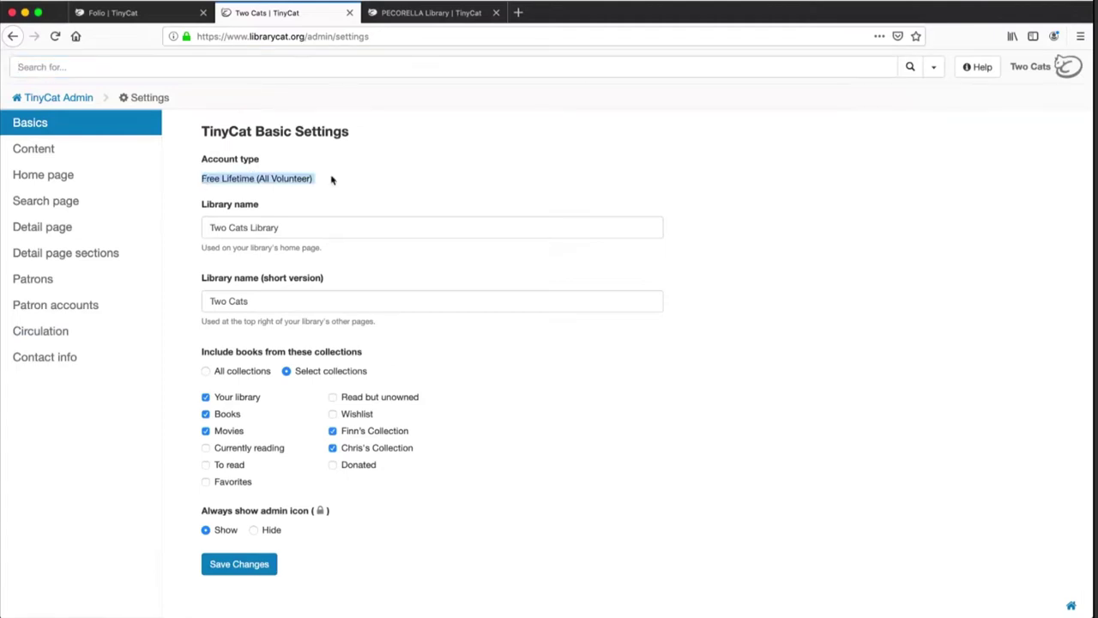
click(394, 204)
scroll(409, 318, down, 1)
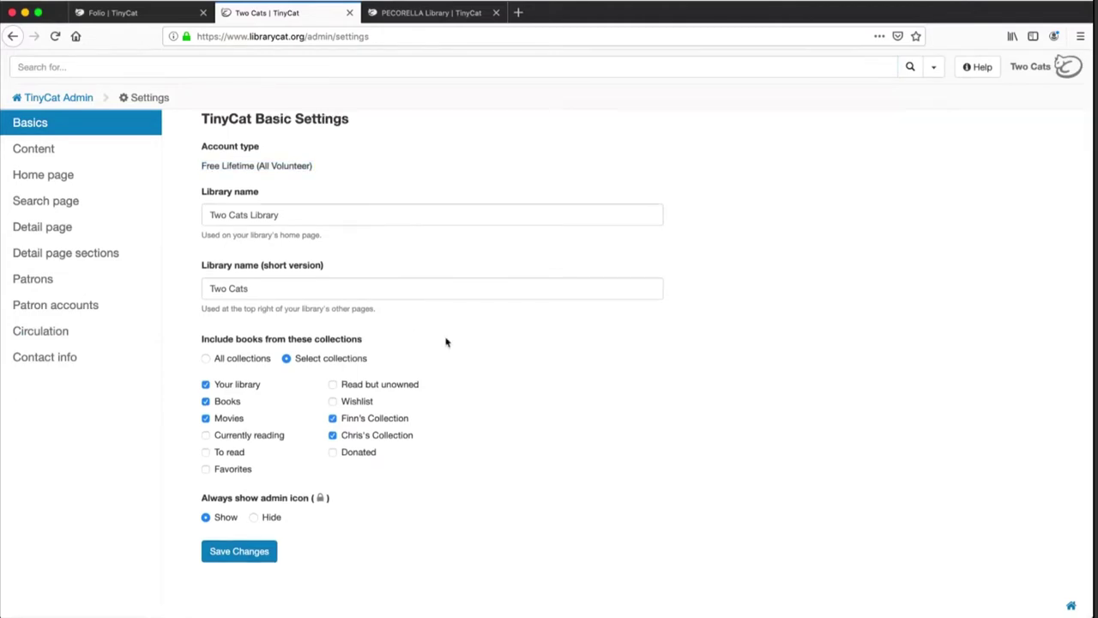
In Content settings, turn 'Add your custom JavaScript to every page' on, then back off
click(99, 155)
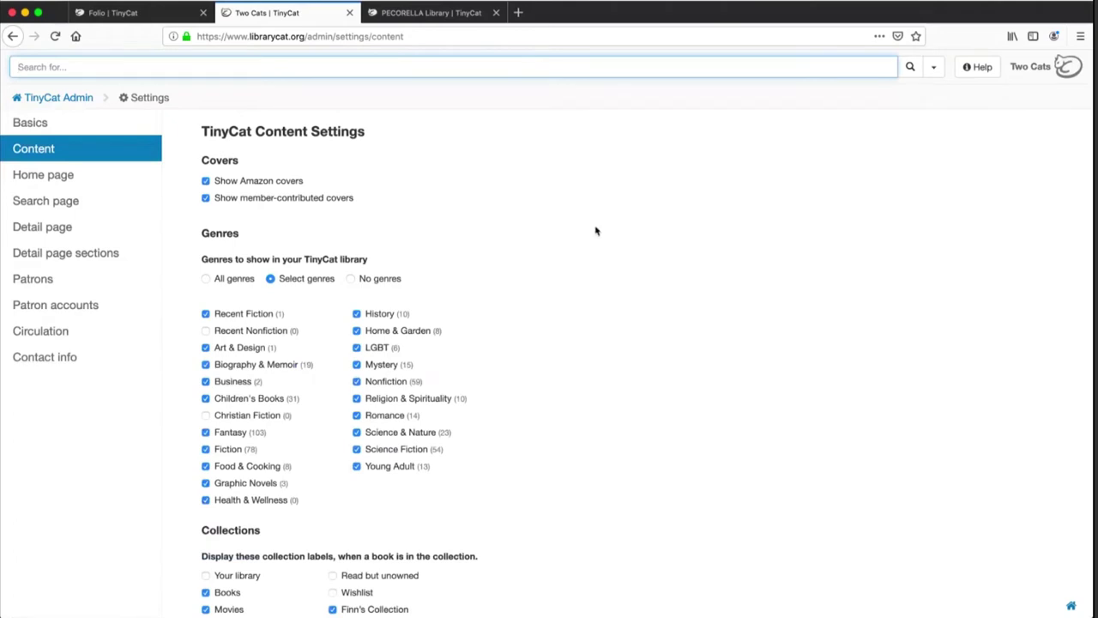
scroll(677, 284, down, 3)
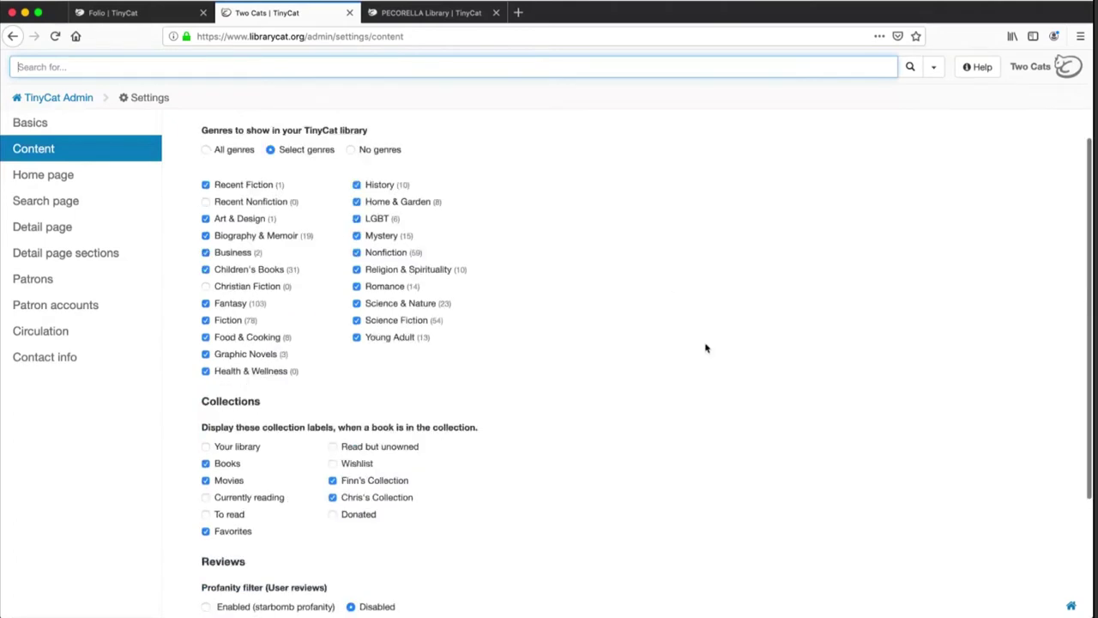
scroll(704, 383, down, 3)
scroll(704, 383, down, 1)
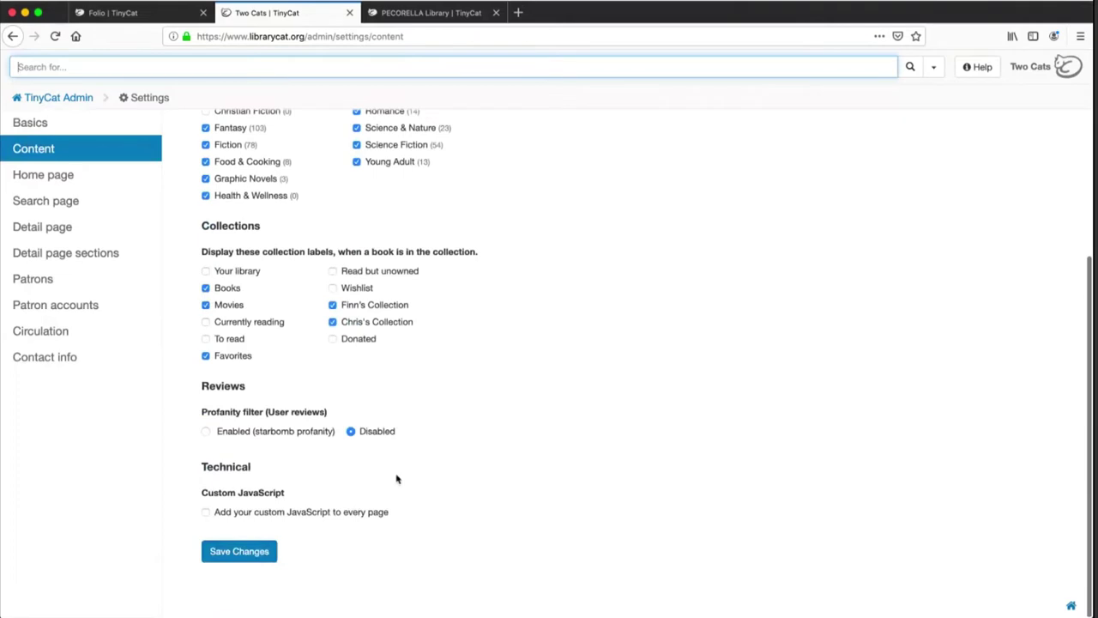
click(336, 513)
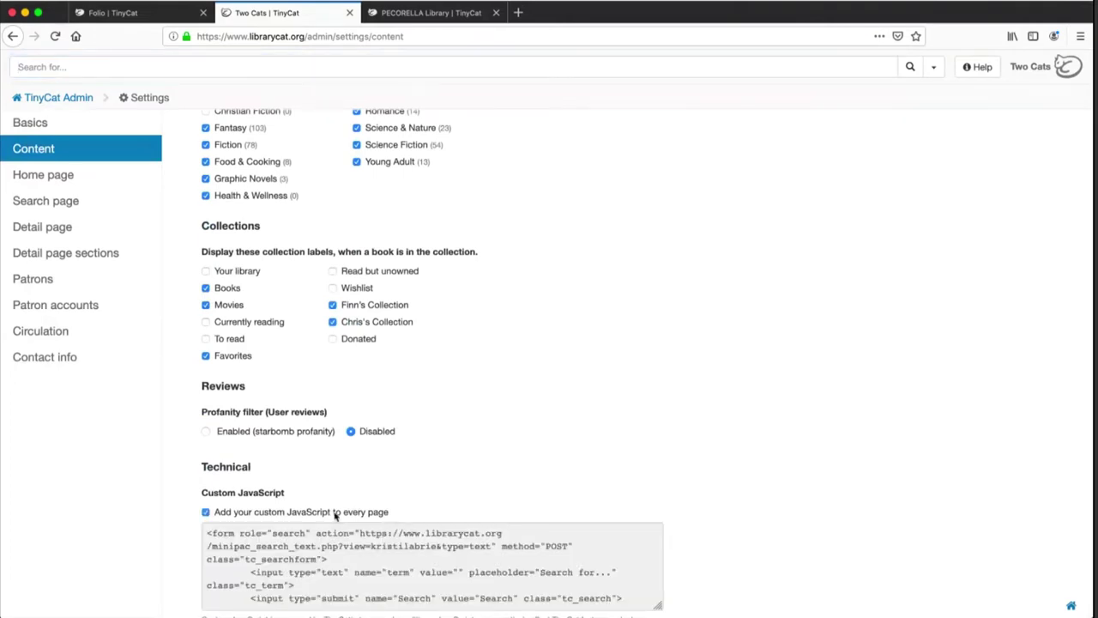
click(335, 513)
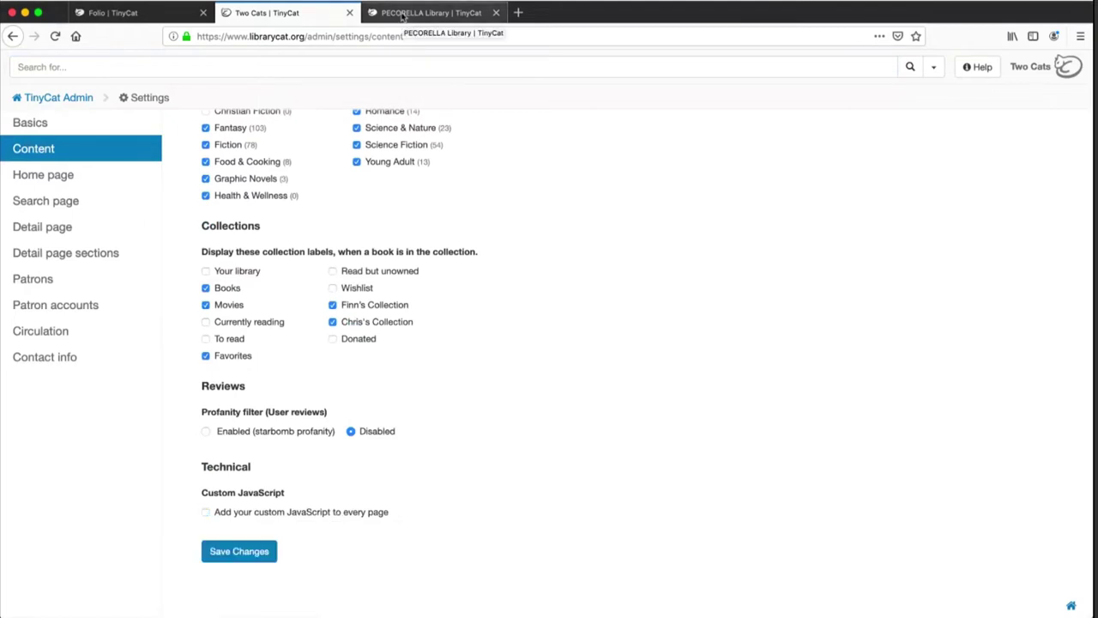
View the PECORELLA Library's Reservation & Appointment Form side tab, then close the form
click(402, 15)
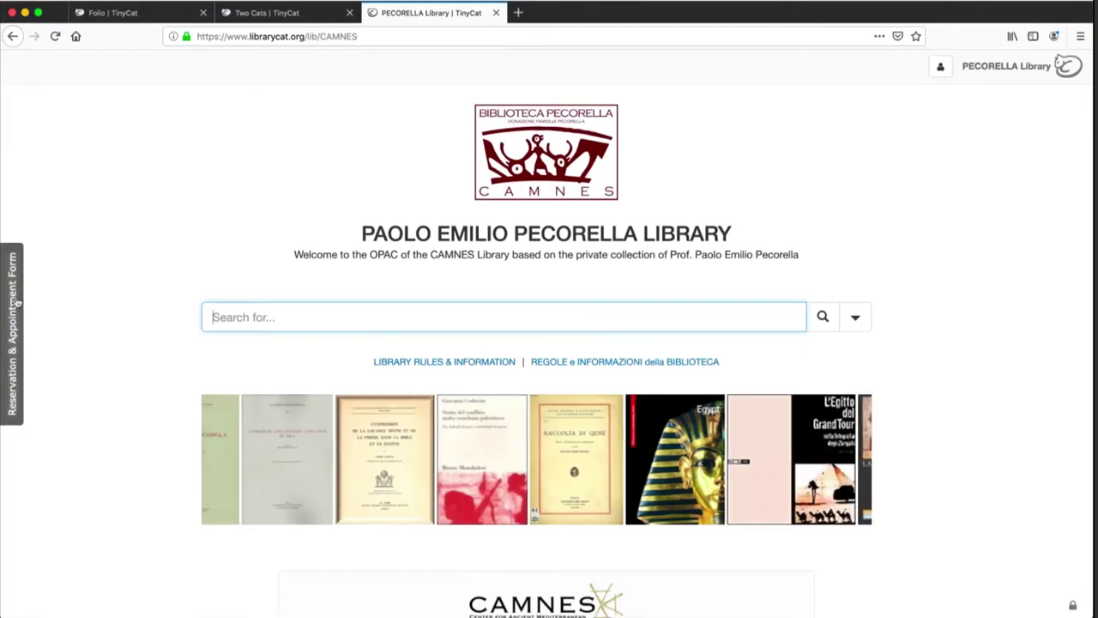
click(13, 302)
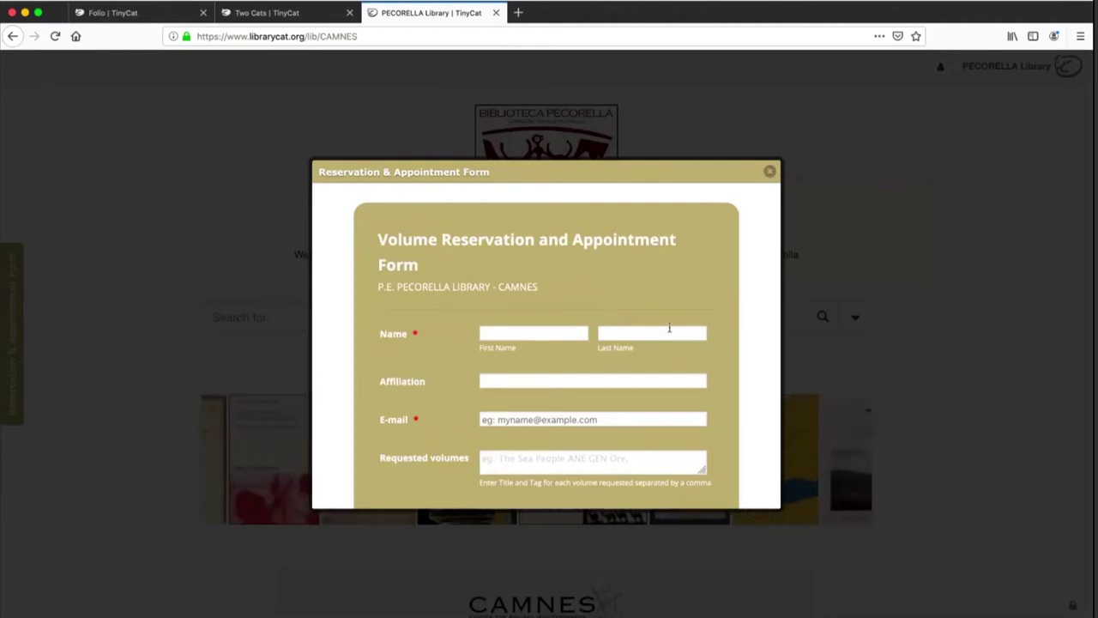
scroll(757, 360, down, 5)
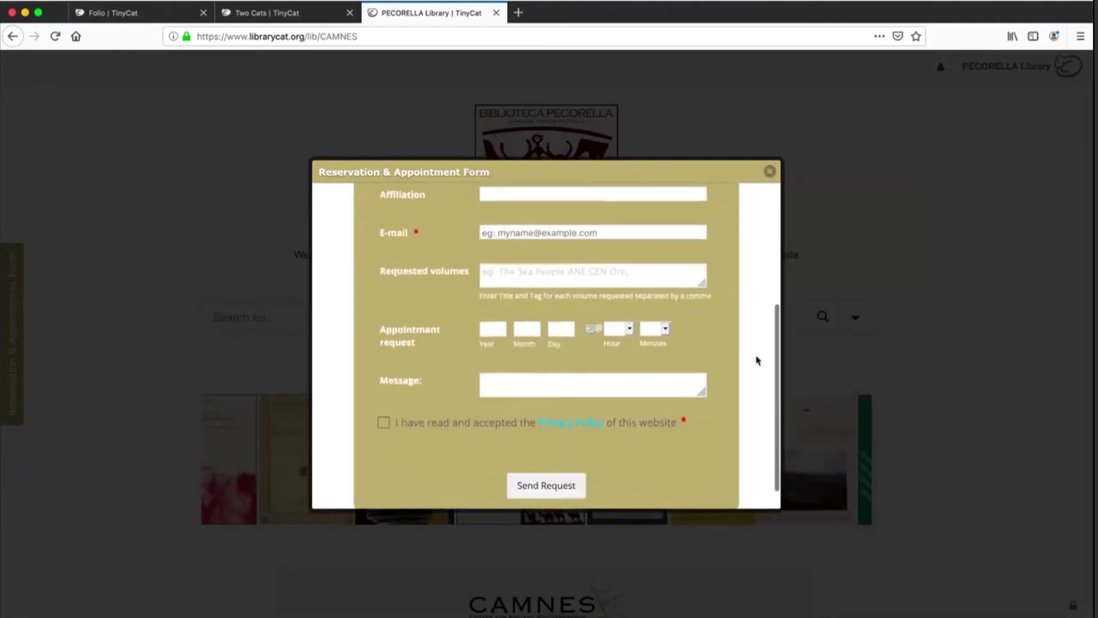
scroll(757, 360, up, 5)
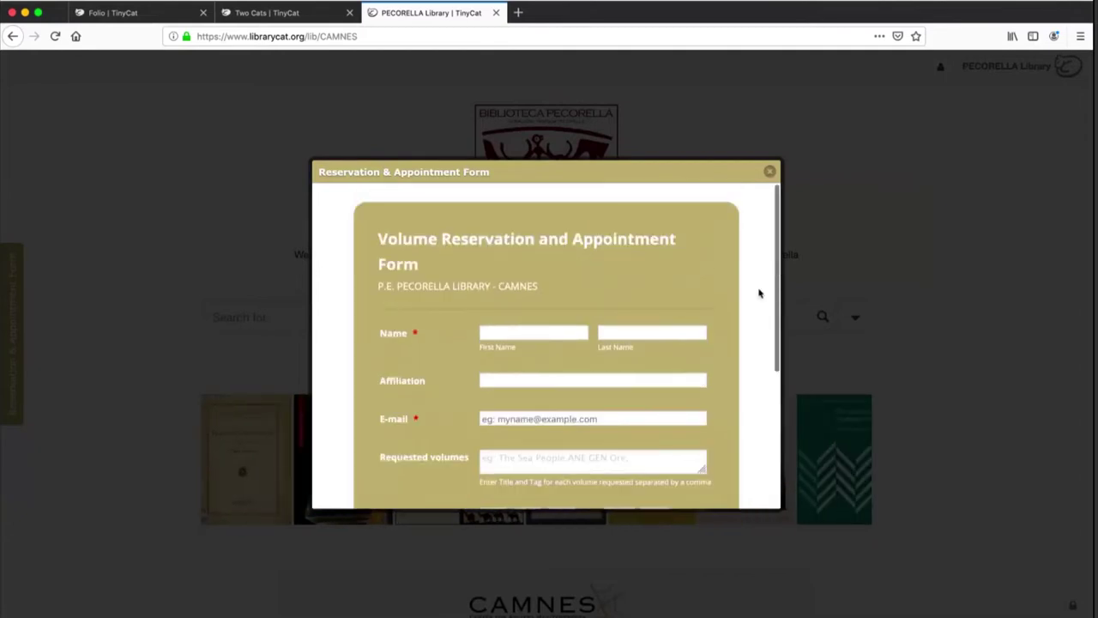
click(769, 173)
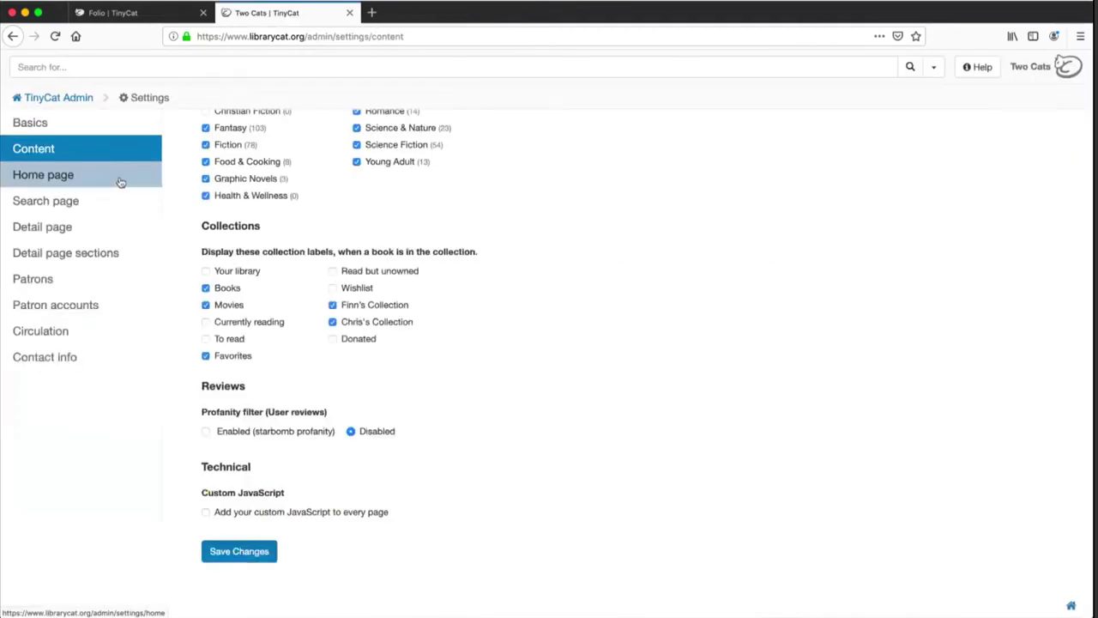
Review the Home page settings: logo, welcome text, Free HTML Books/Movies links and Twitter timeline
click(120, 182)
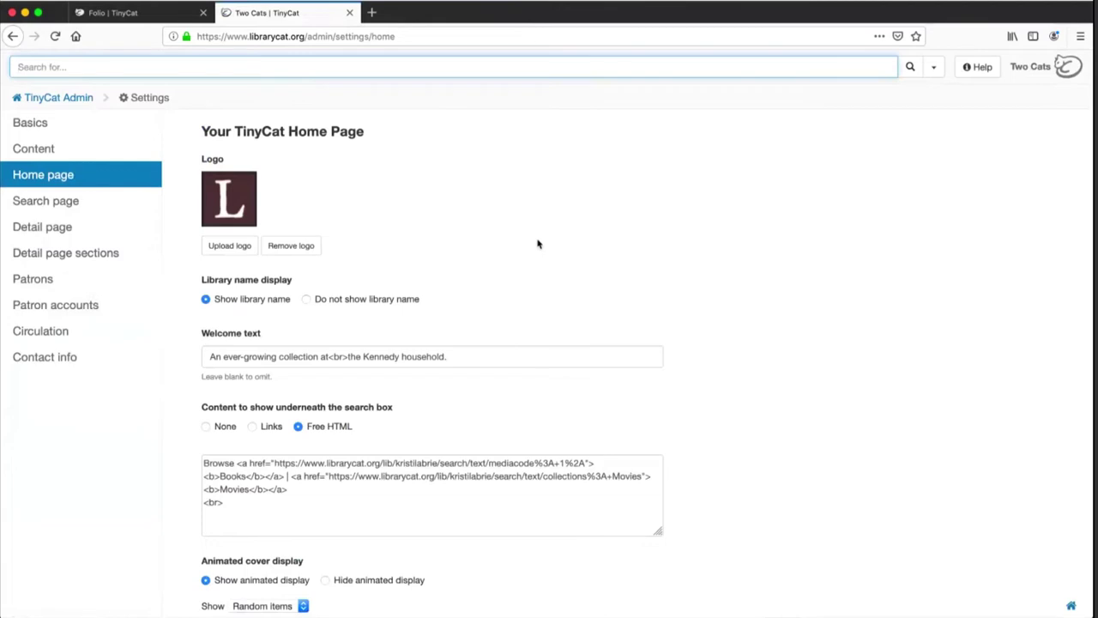
scroll(538, 244, down, 3)
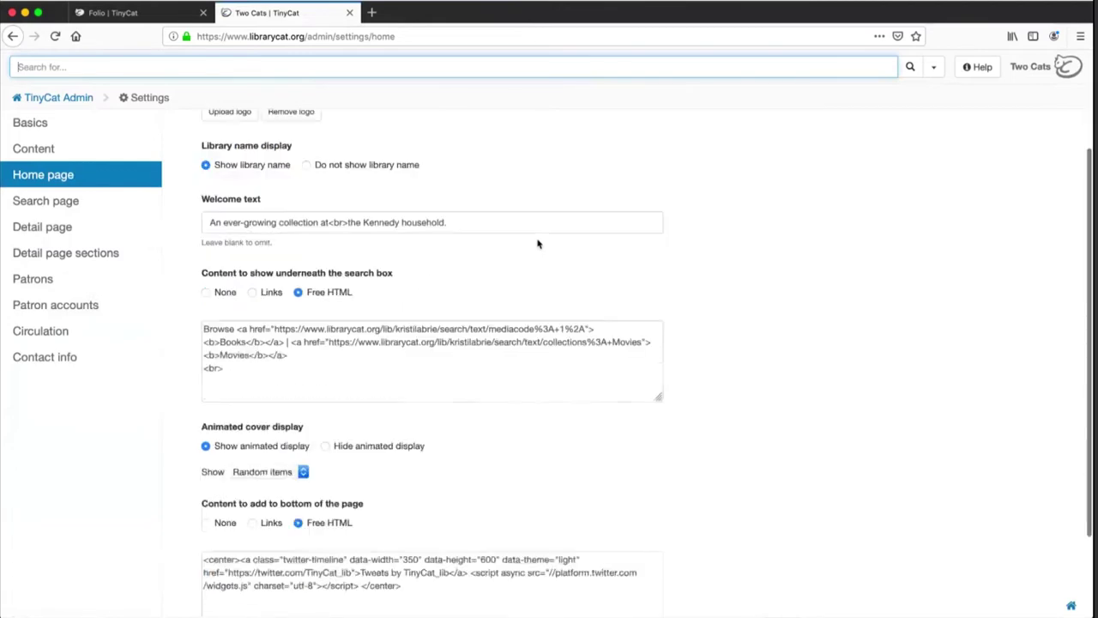
scroll(630, 259, down, 3)
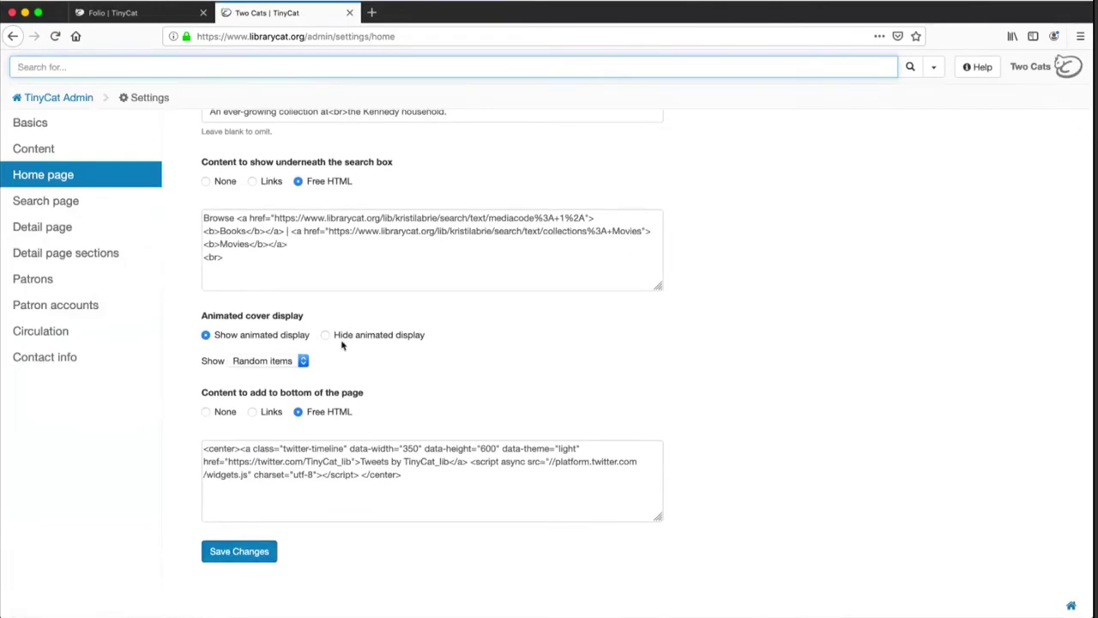
Review the Search page settings: fields to search, display options and facets
click(80, 204)
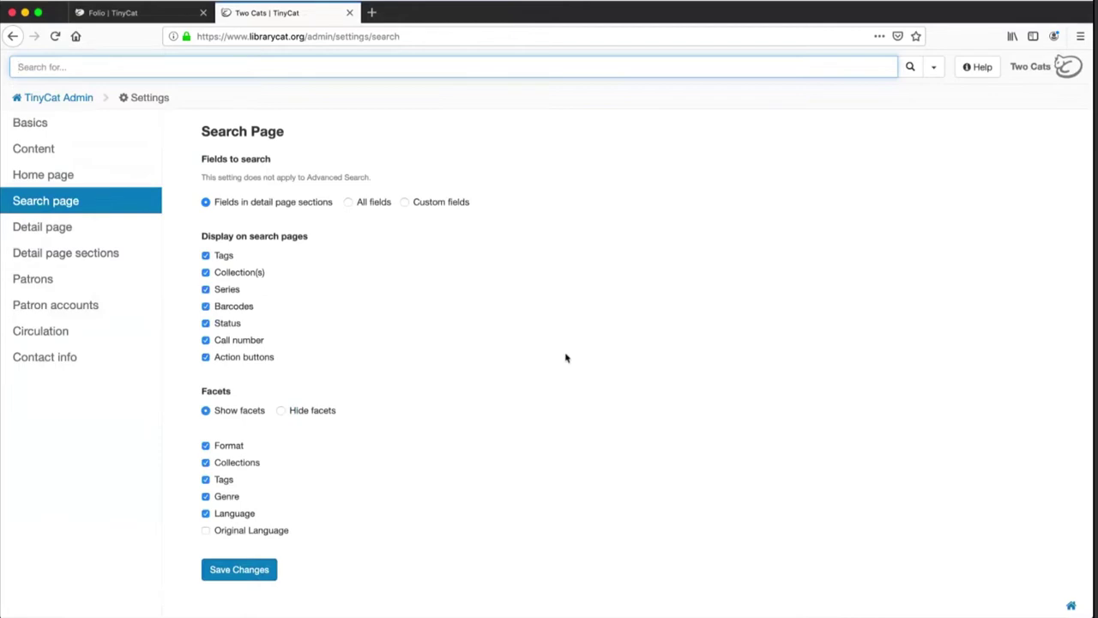
scroll(567, 358, down, 1)
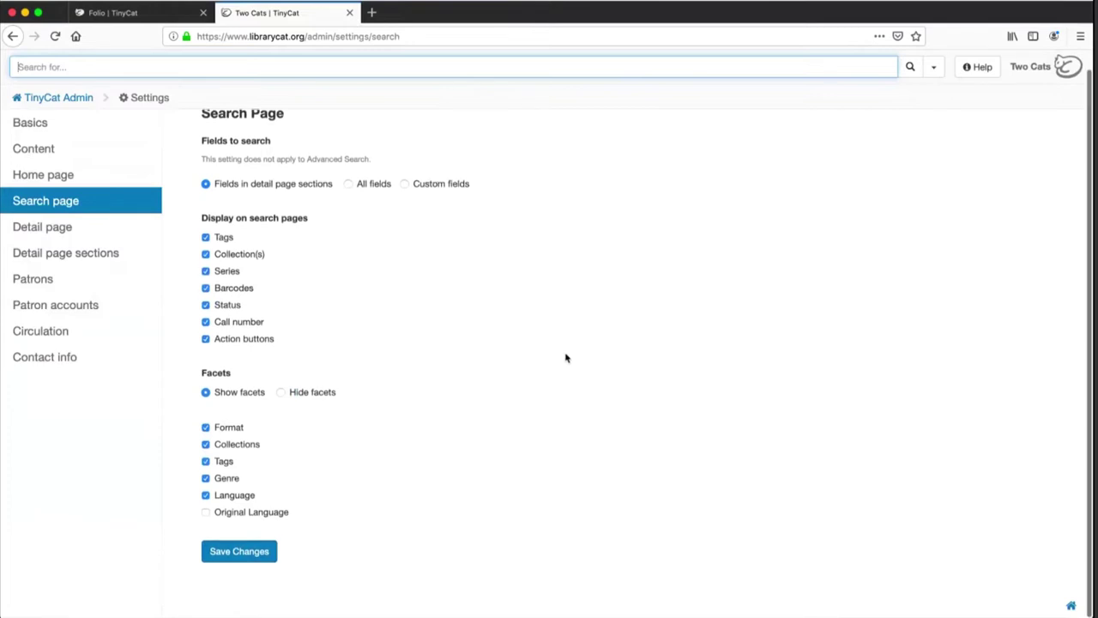
click(108, 236)
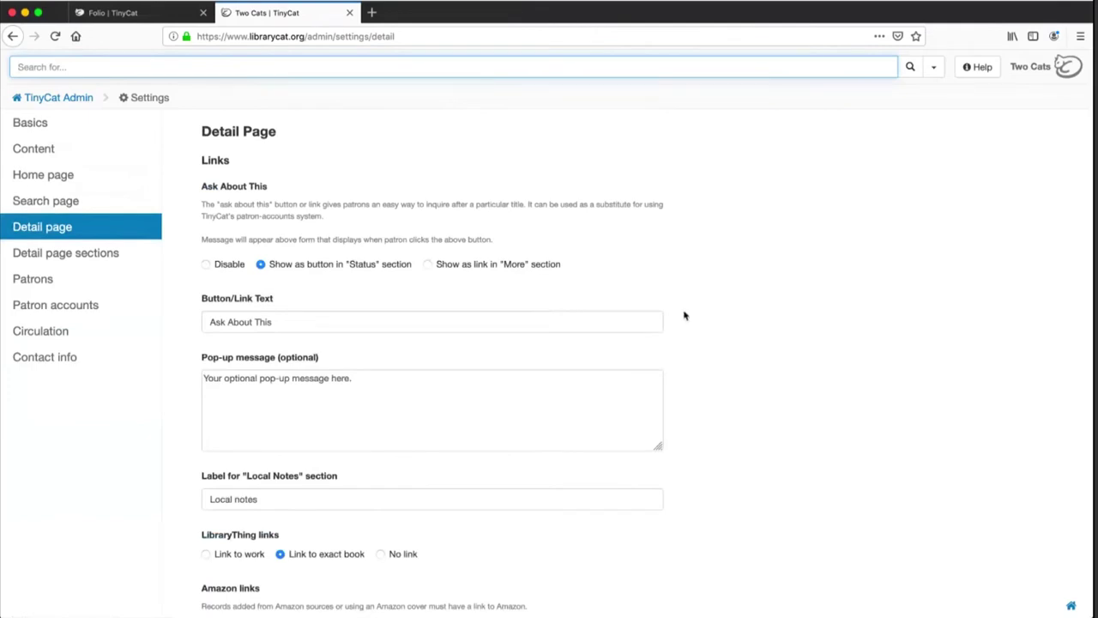
click(470, 265)
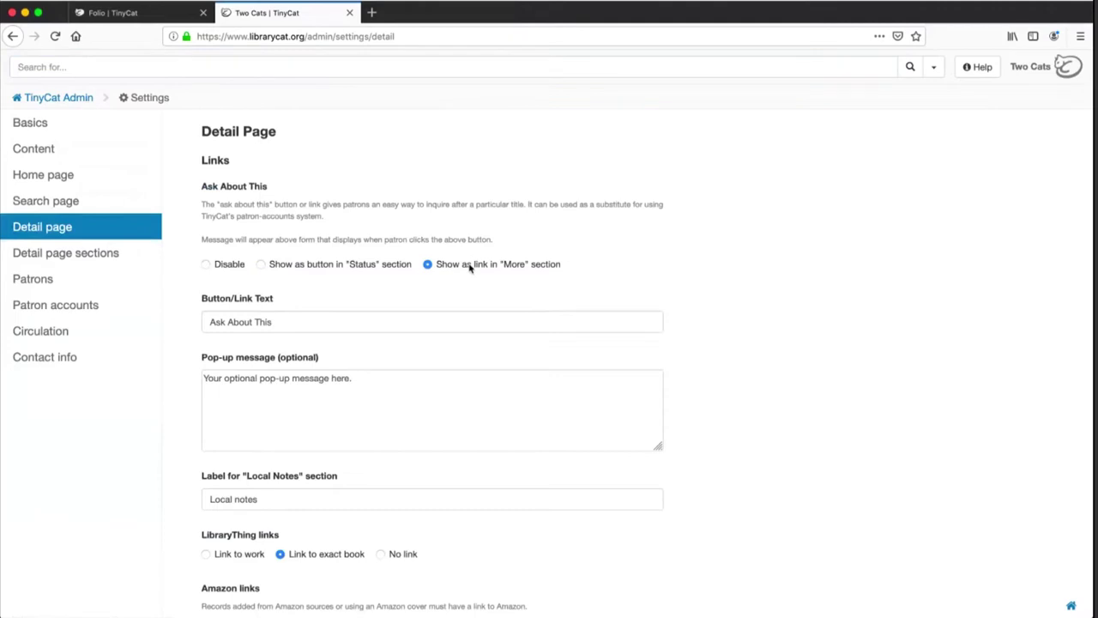
scroll(841, 316, down, 1)
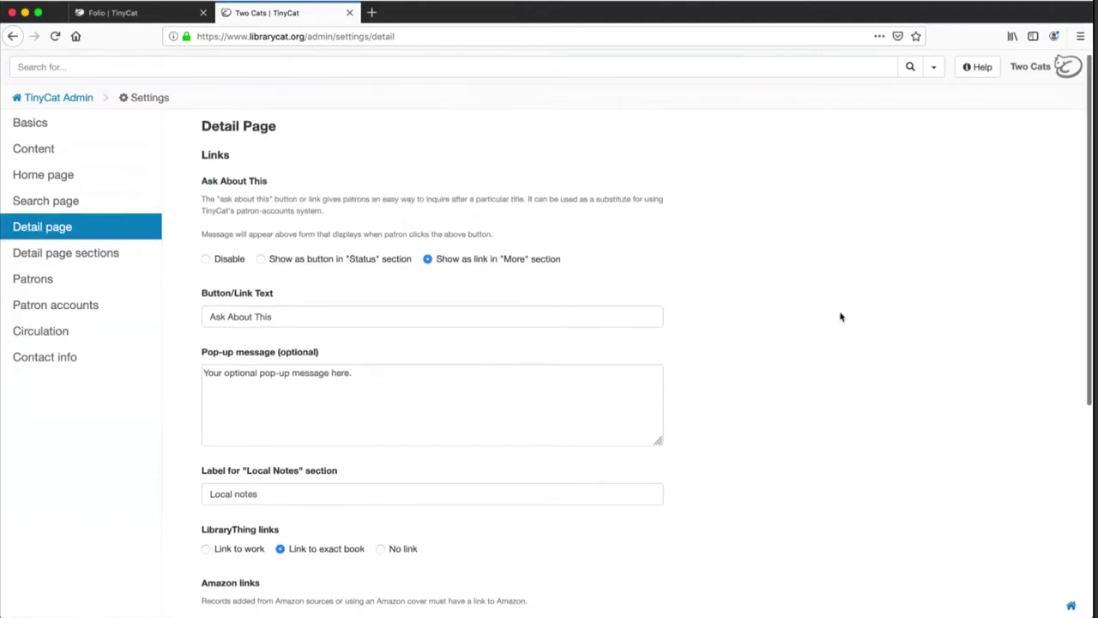
scroll(841, 316, down, 5)
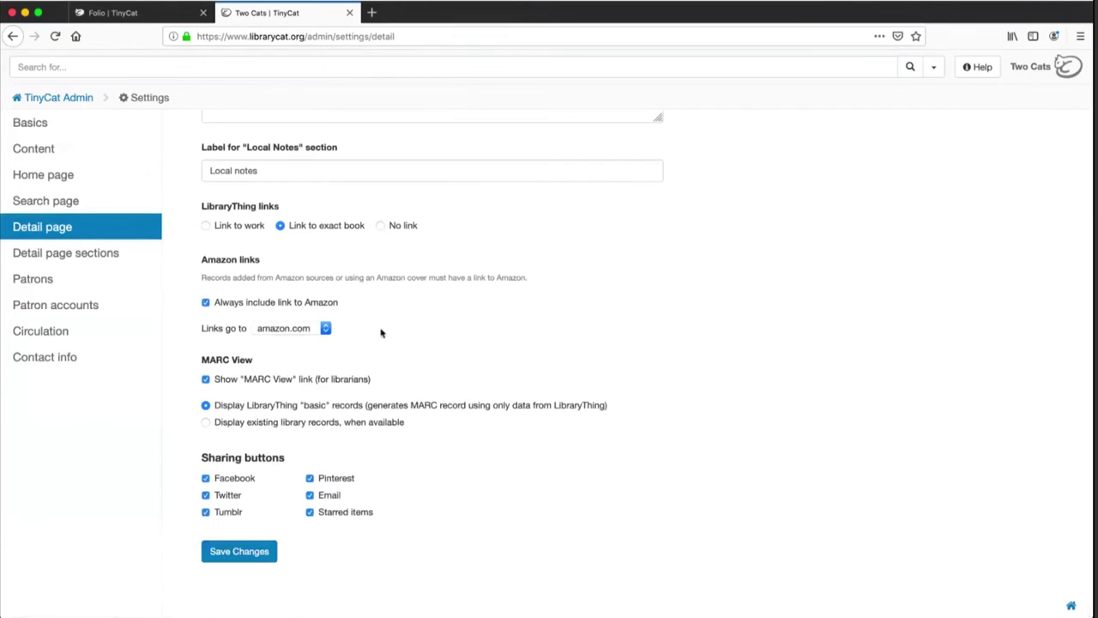
In Detail page sections, remove Identifiers (ISBN/EAN/UPC) and place Other authors right after Collections
click(103, 257)
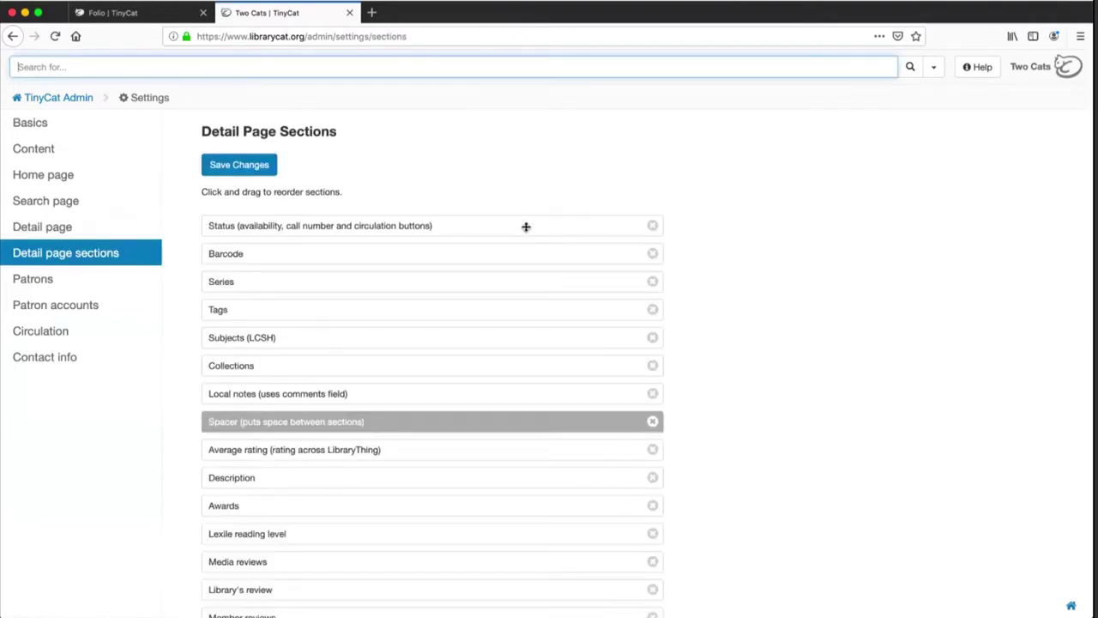
mouse_move(526, 226)
mouse_down()
mouse_move(520, 380)
mouse_move(507, 238)
mouse_move(497, 317)
mouse_move(512, 224)
mouse_up()
scroll(719, 370, down, 5)
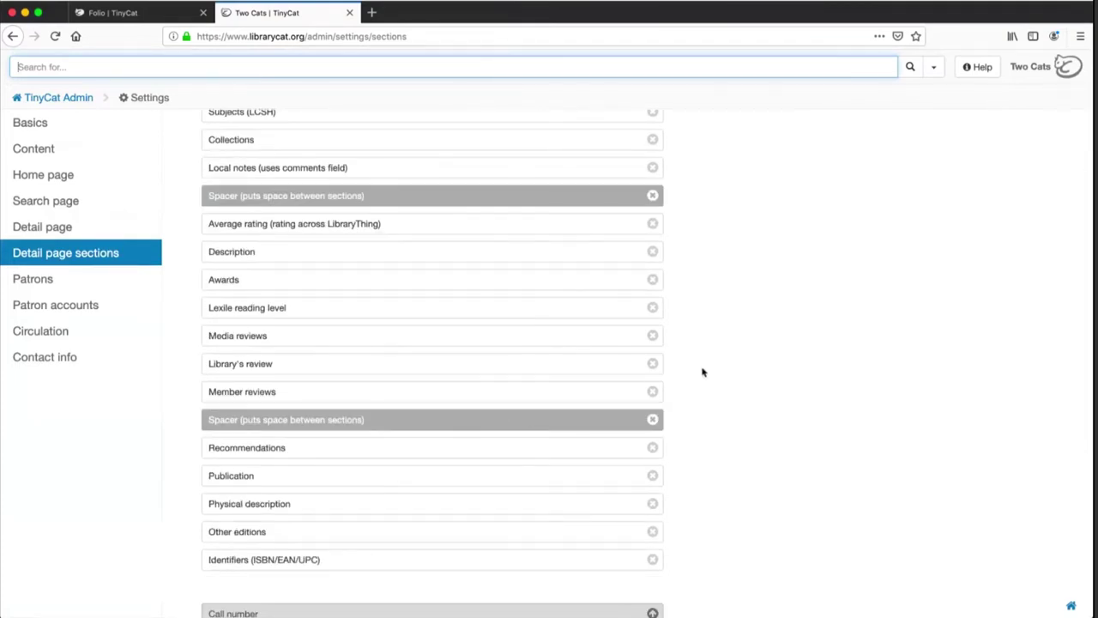
scroll(702, 372, down, 6)
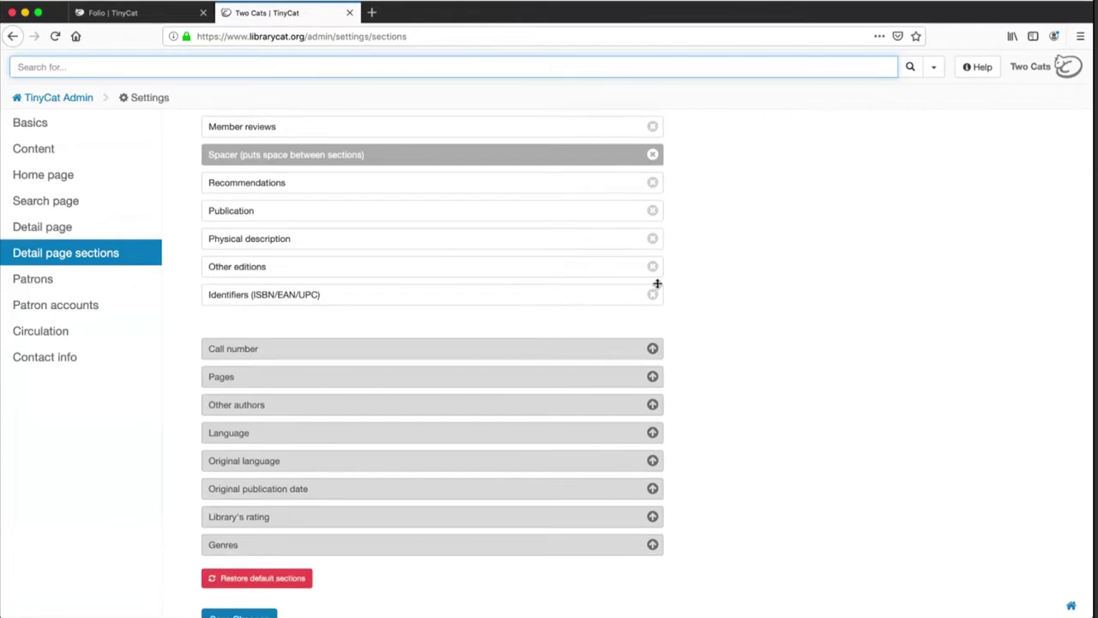
click(653, 295)
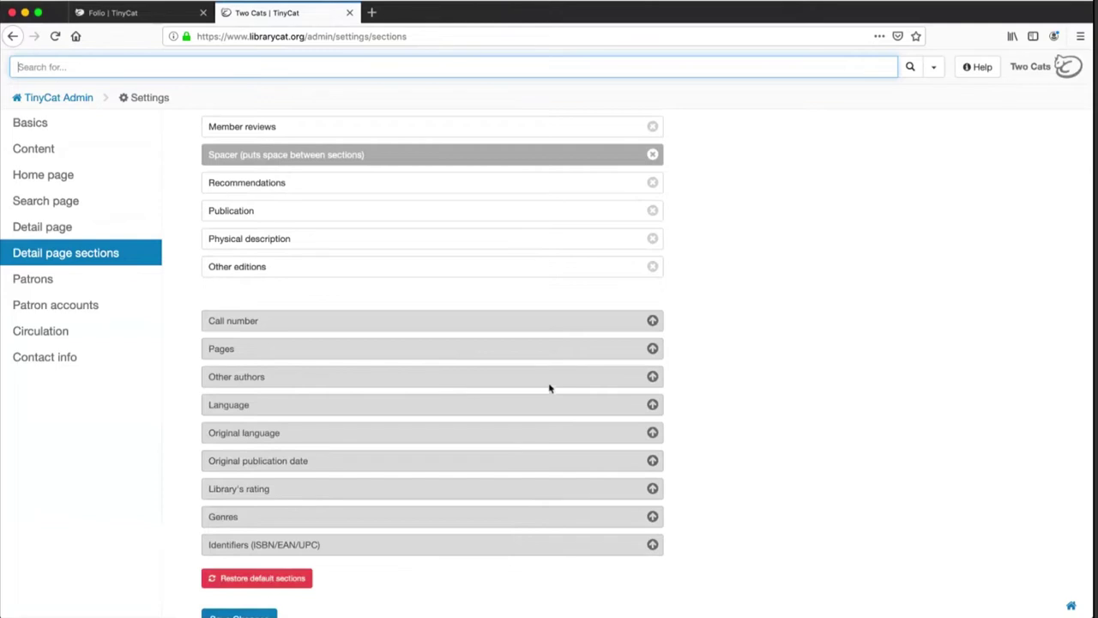
click(653, 379)
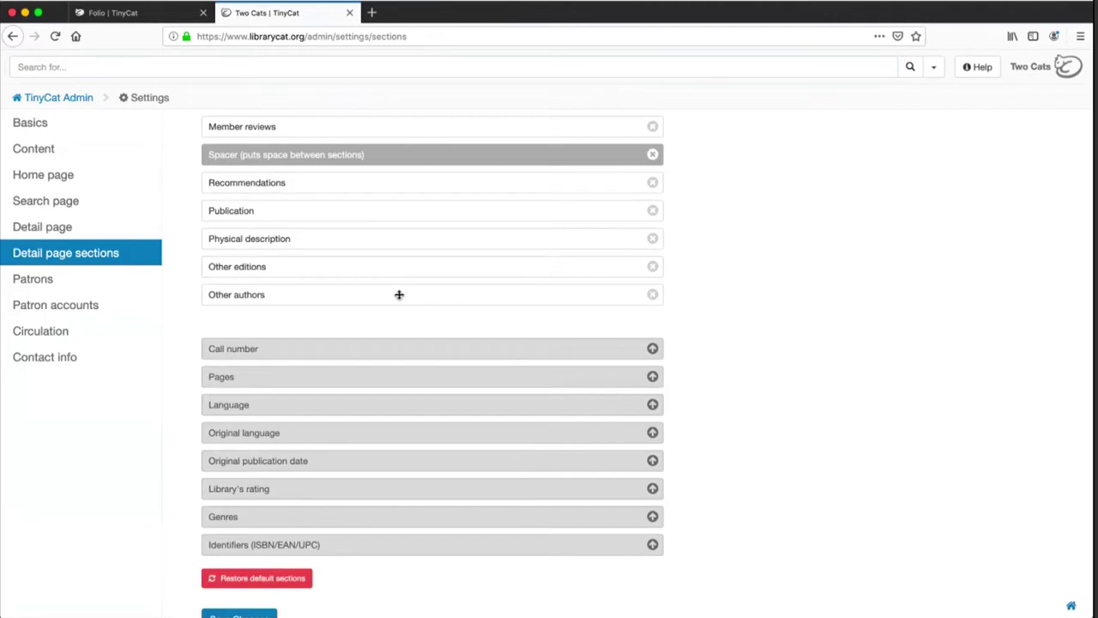
drag(399, 295, 380, 176)
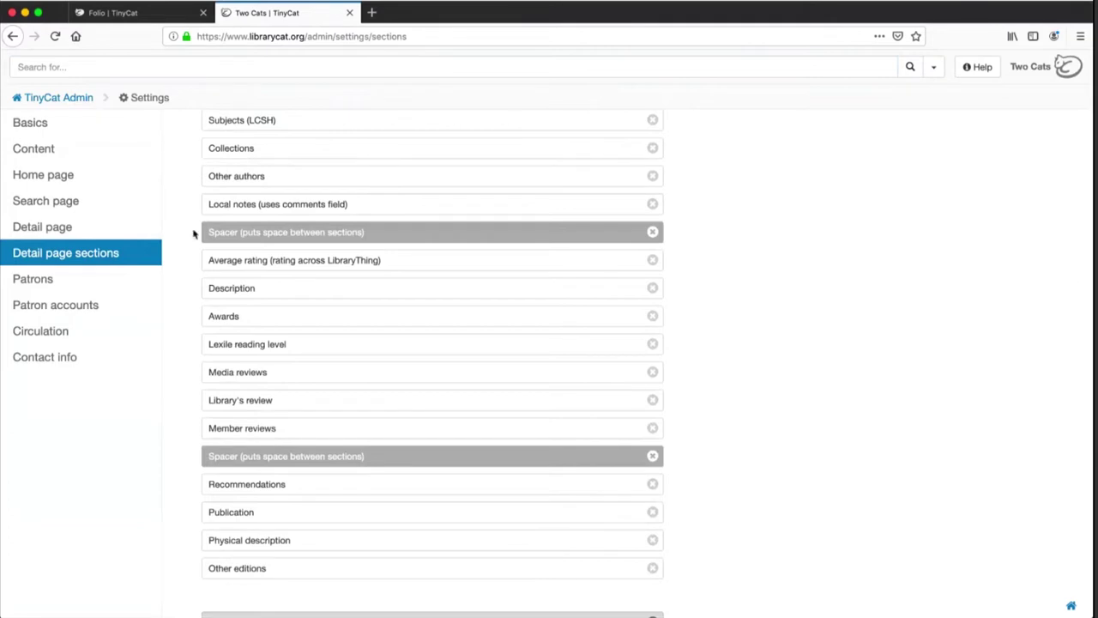
In Patrons settings, start adding a field and renaming Occupation, cancelling both without changes
click(69, 291)
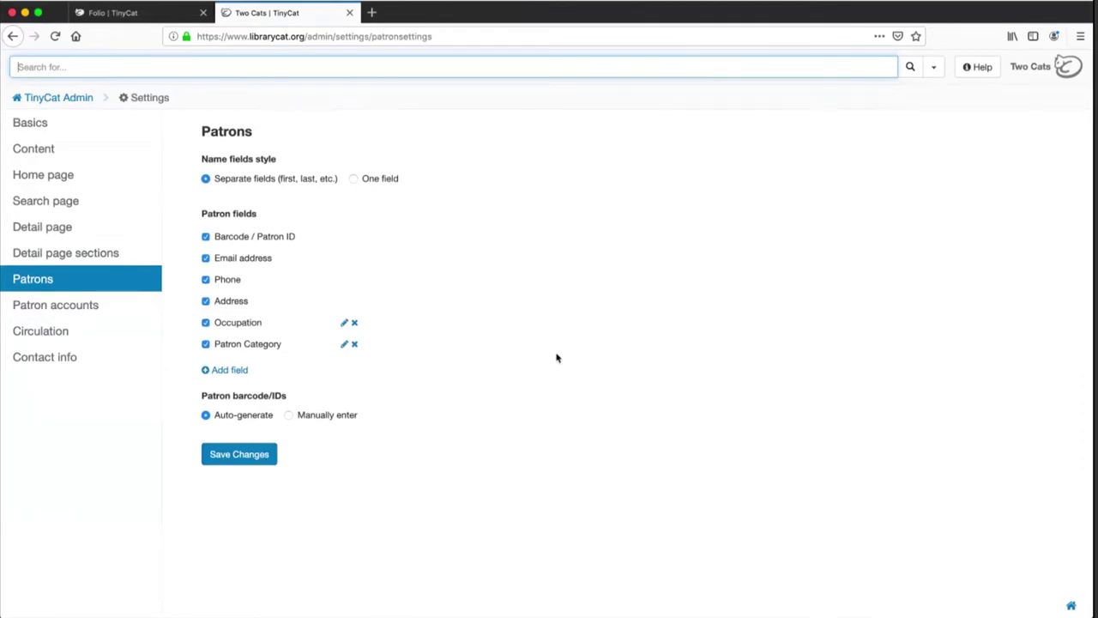
click(225, 371)
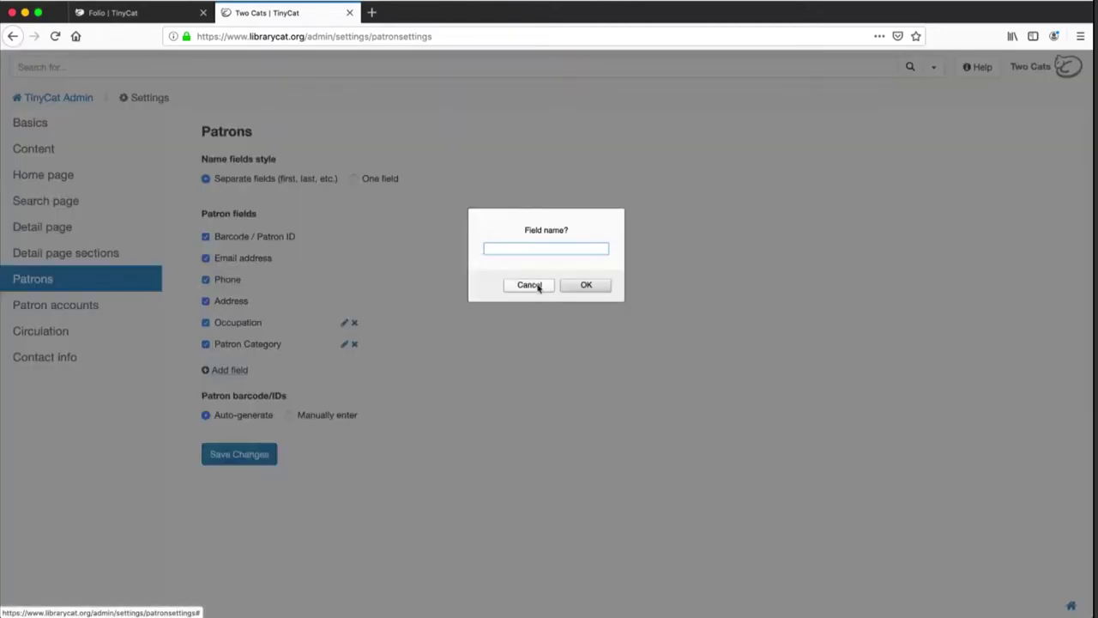
click(530, 285)
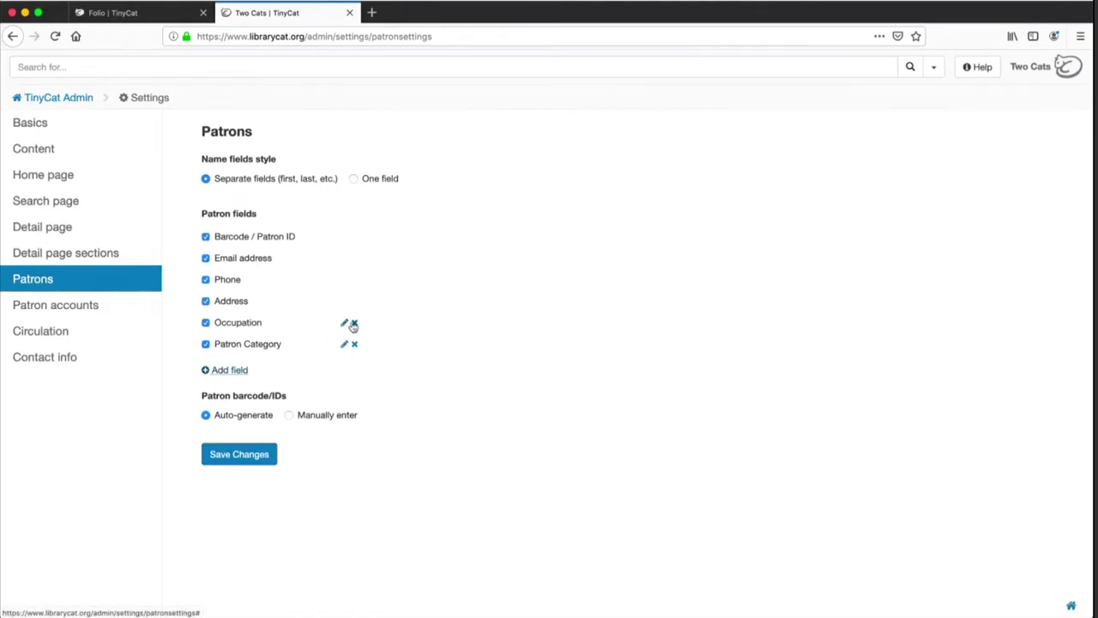
click(347, 323)
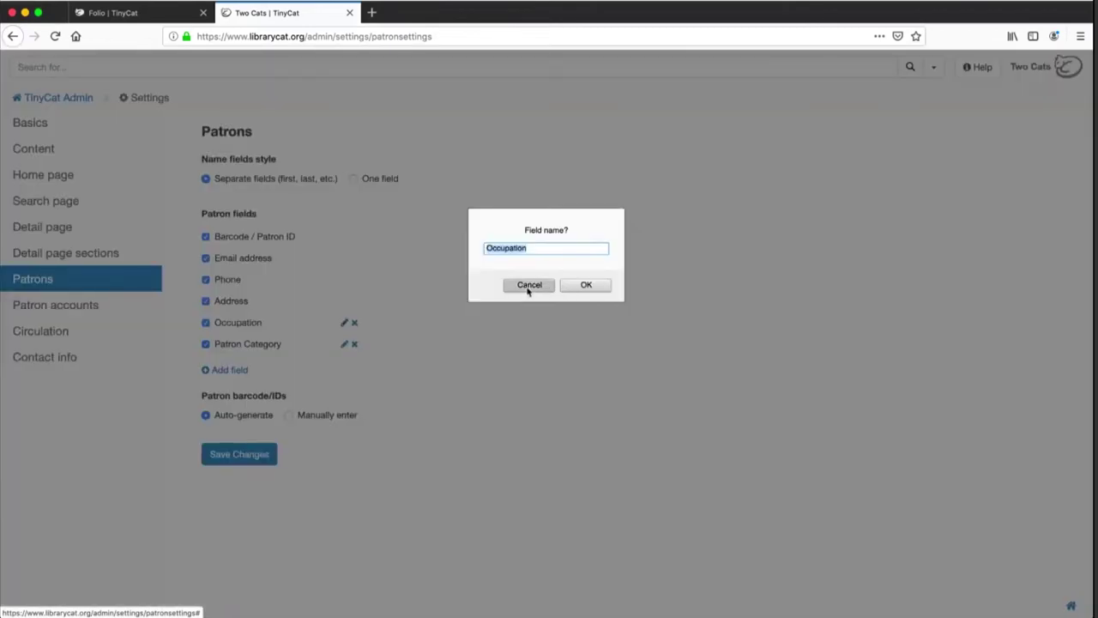
click(529, 285)
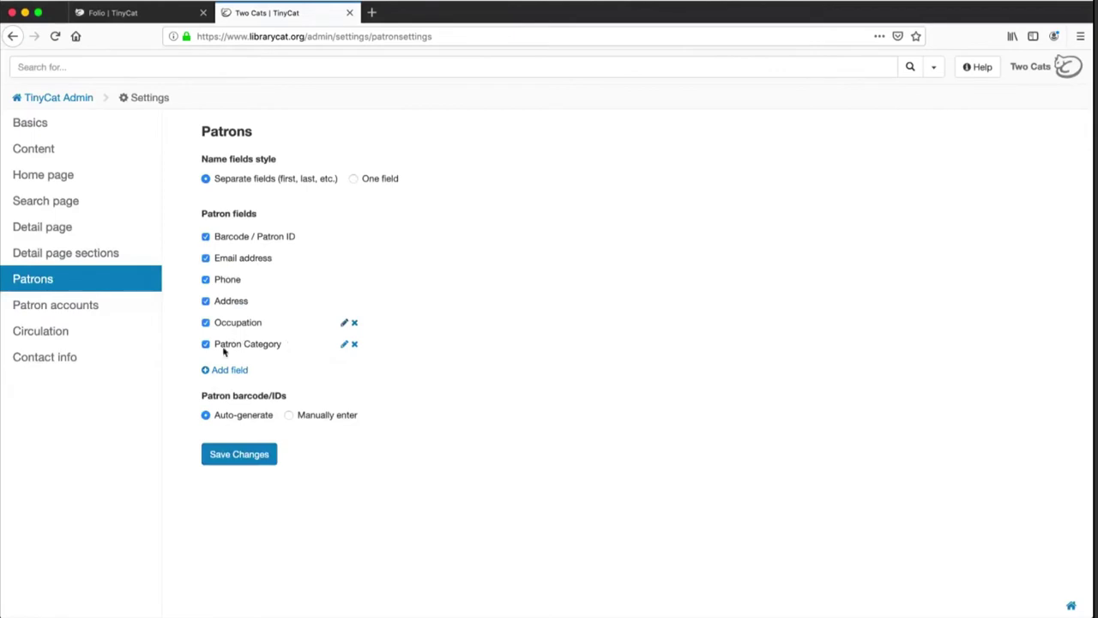
Save patron accounts as Full Circulation and open the Two Cats public site in a new tab
click(55, 307)
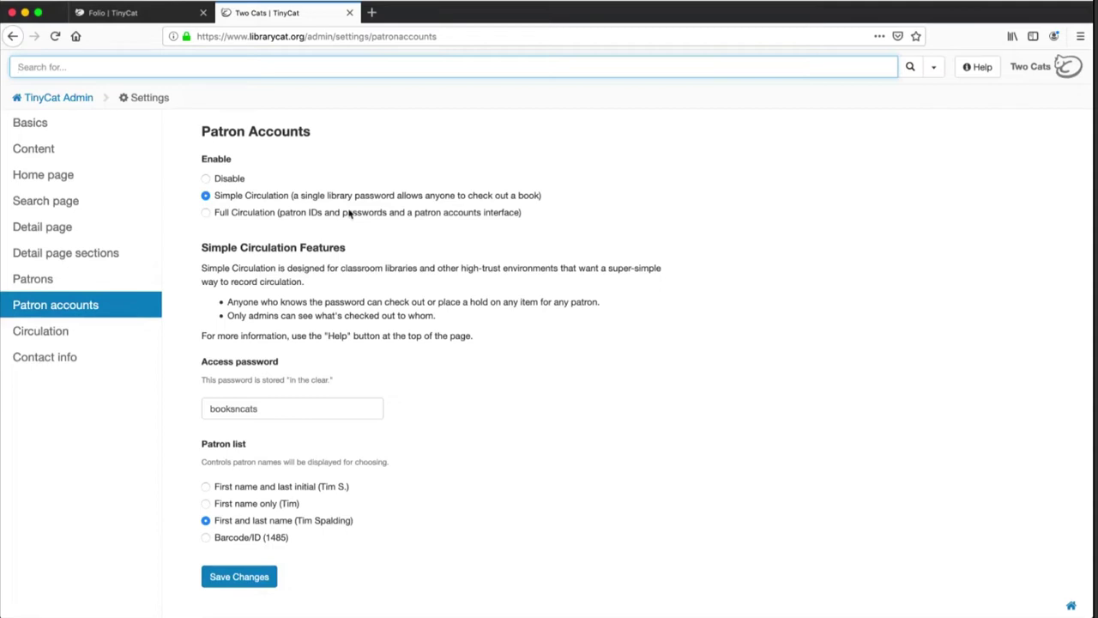
click(207, 214)
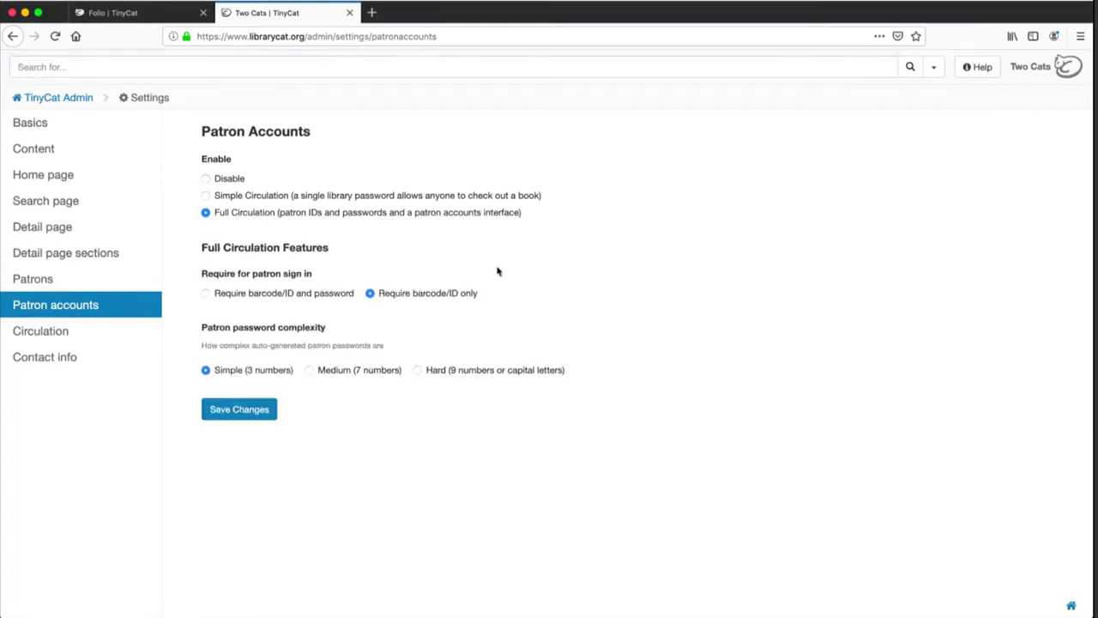
click(239, 411)
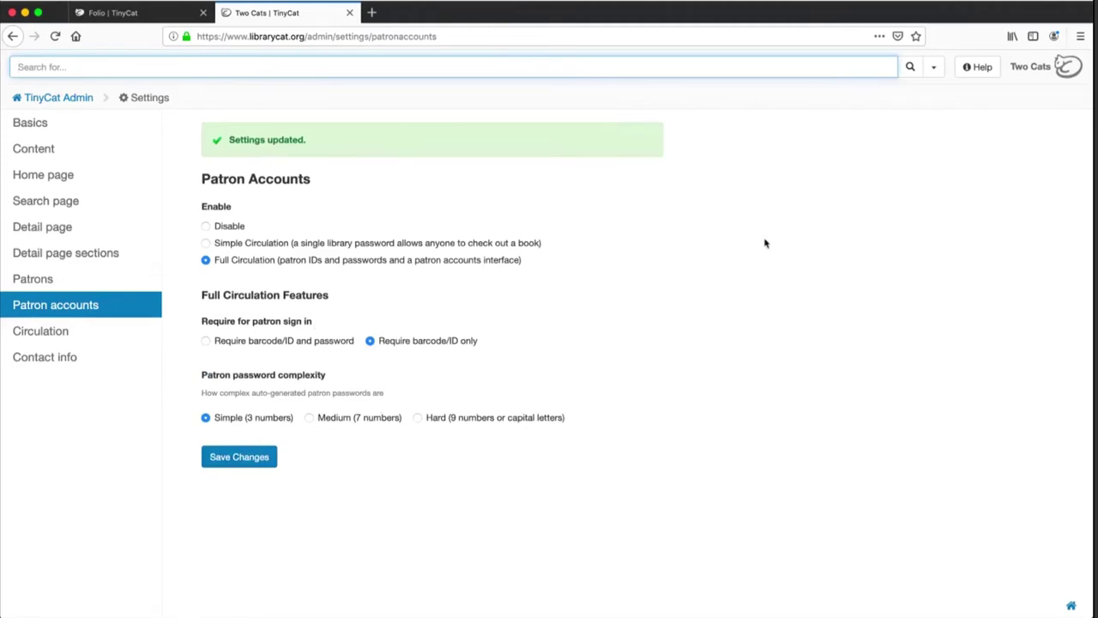
super+click(1036, 69)
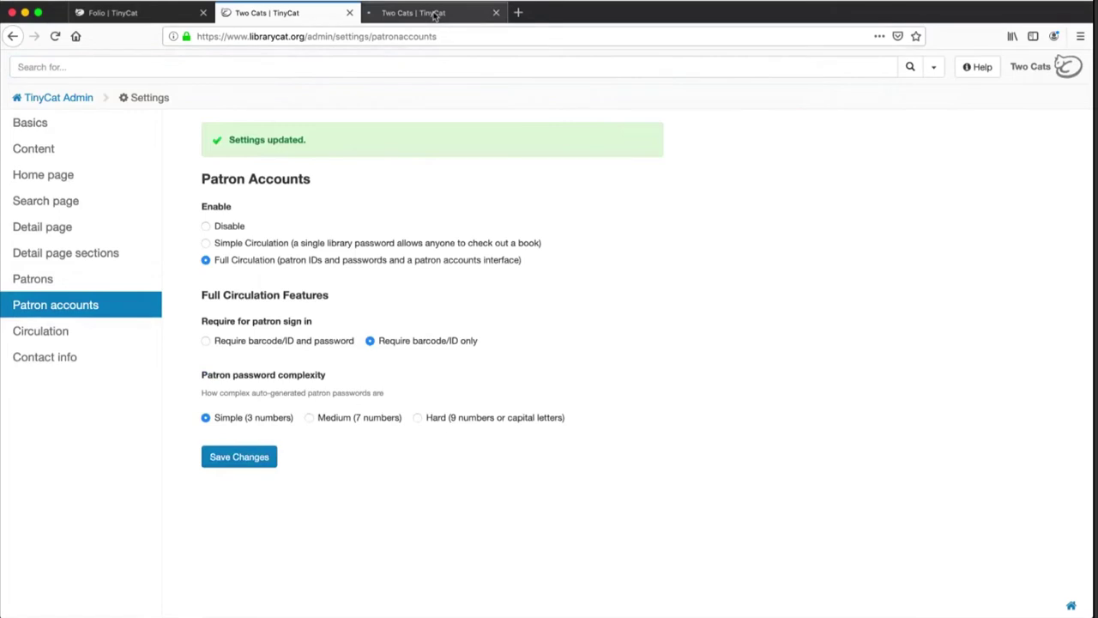
Sign in to the public Two Cats library site with a test patron ID
click(435, 14)
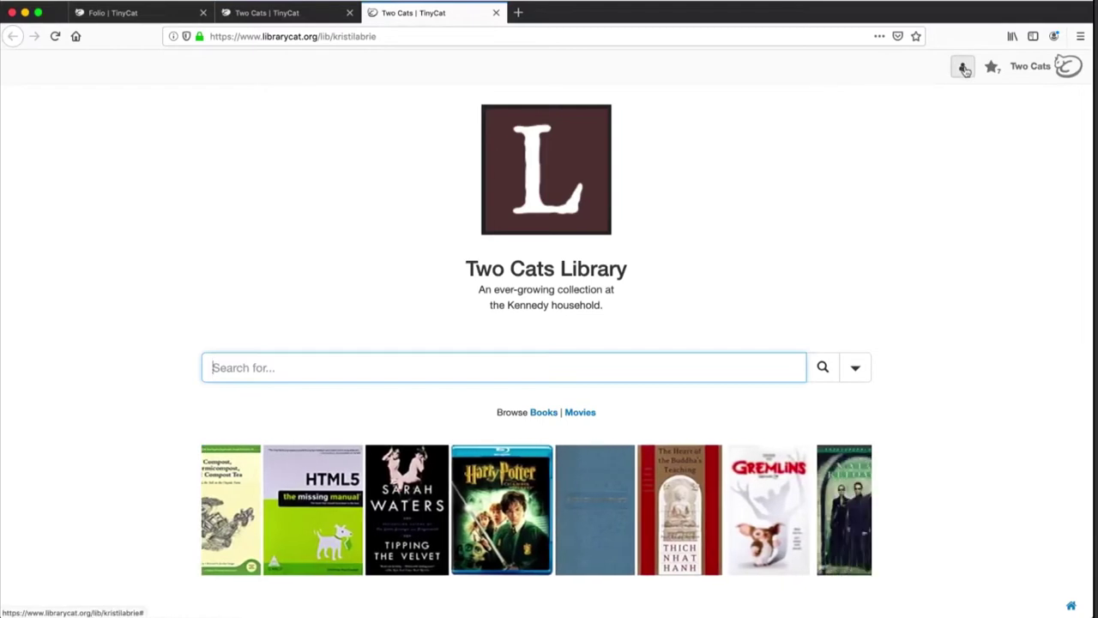
click(964, 67)
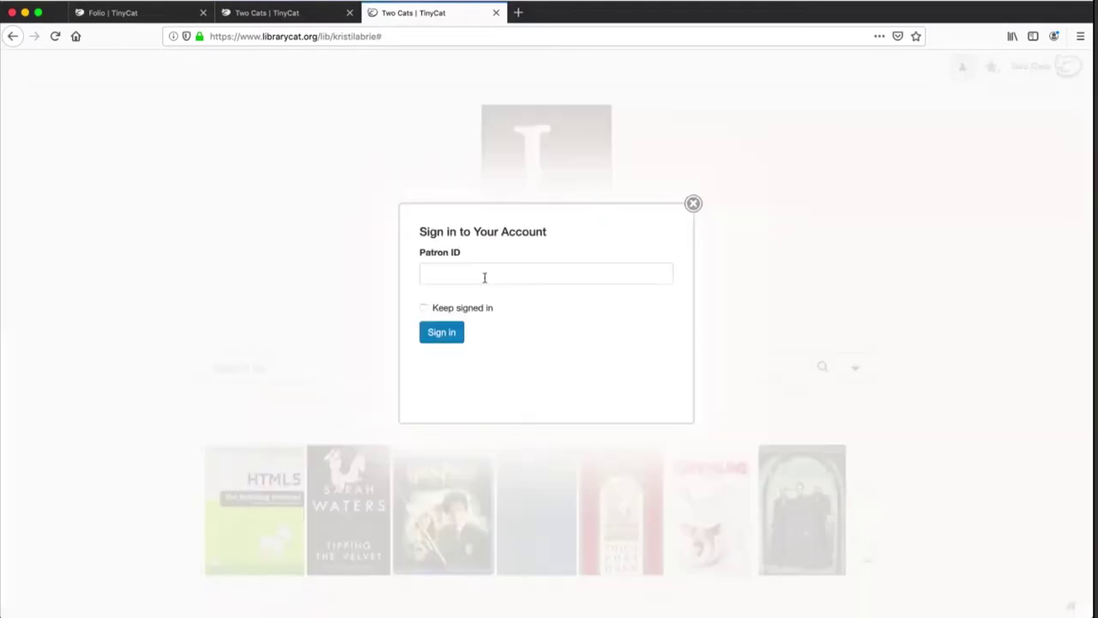
click(483, 277)
text(2)
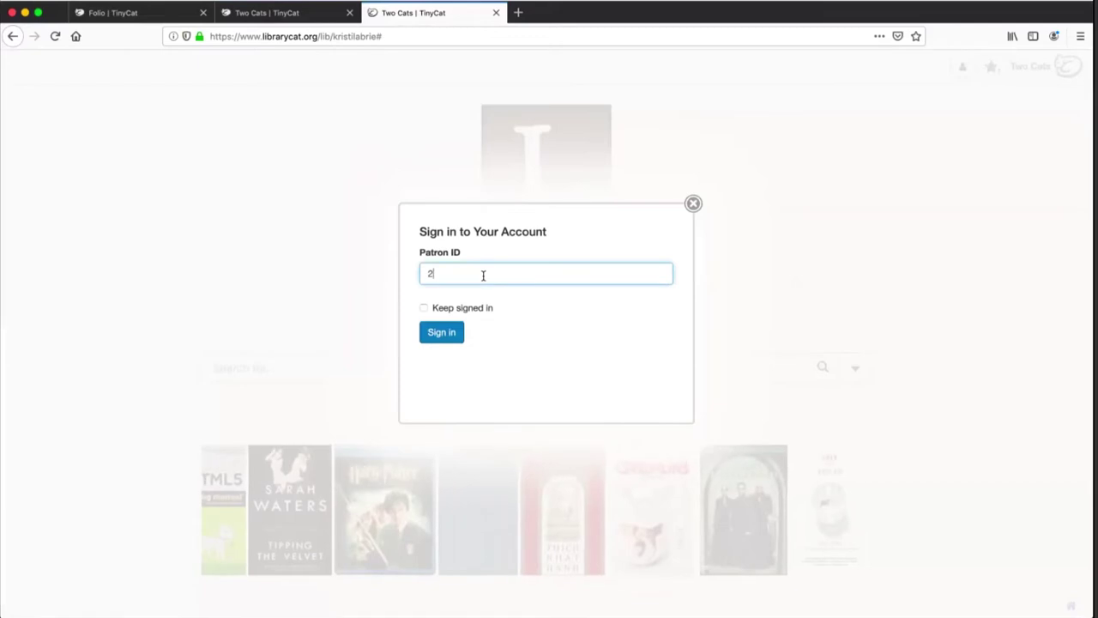
key(Return)
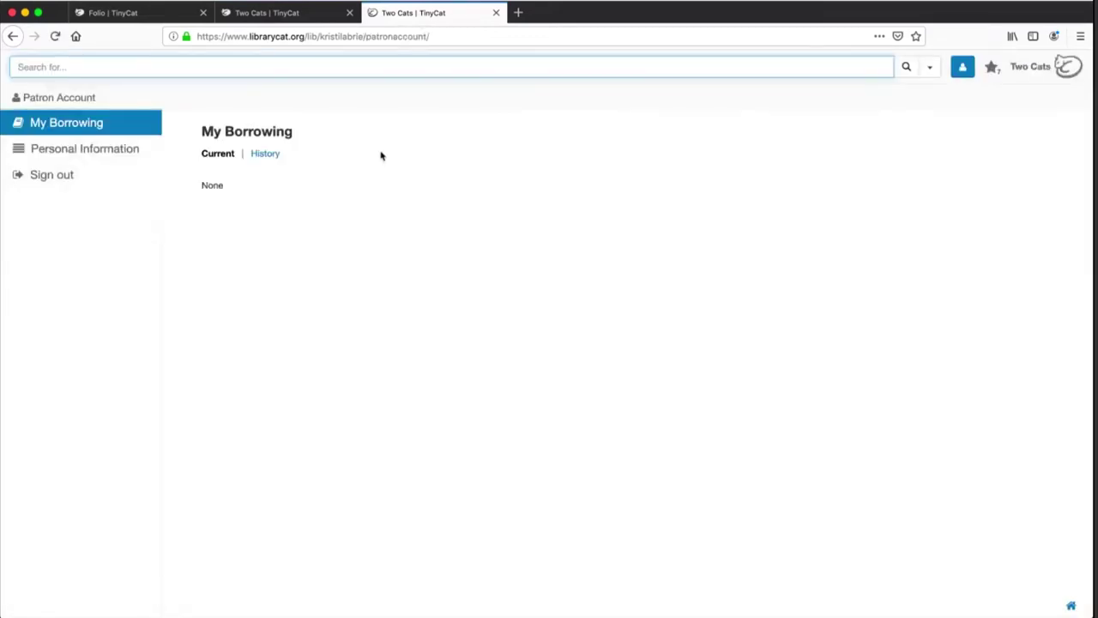
Check the patron's History and Personal Information without saving edits, then sign out and close the tab
click(266, 154)
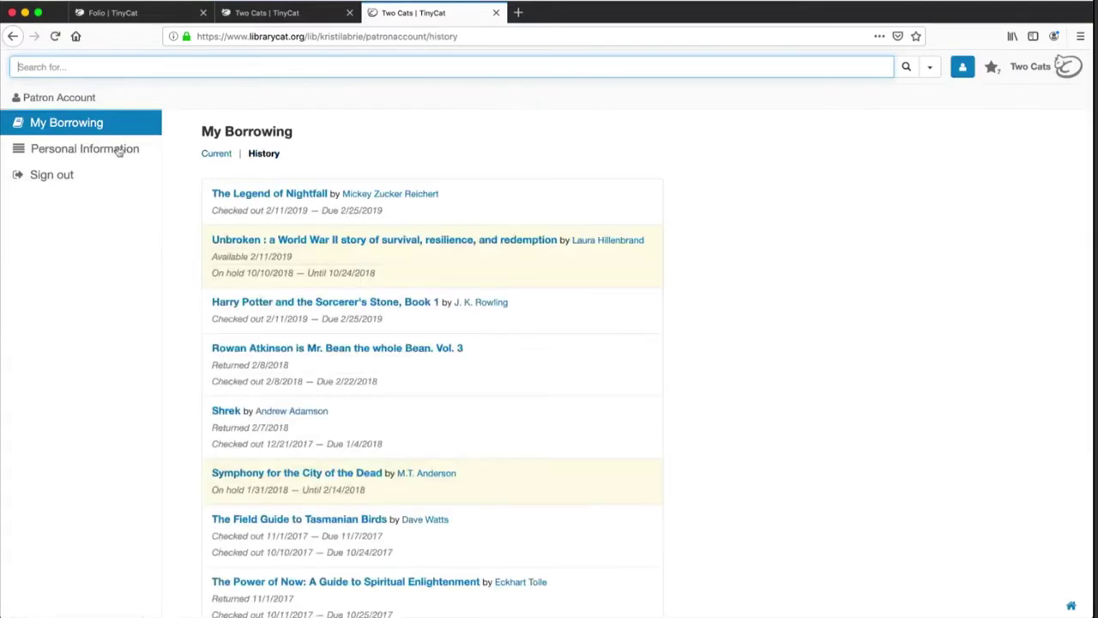
click(77, 151)
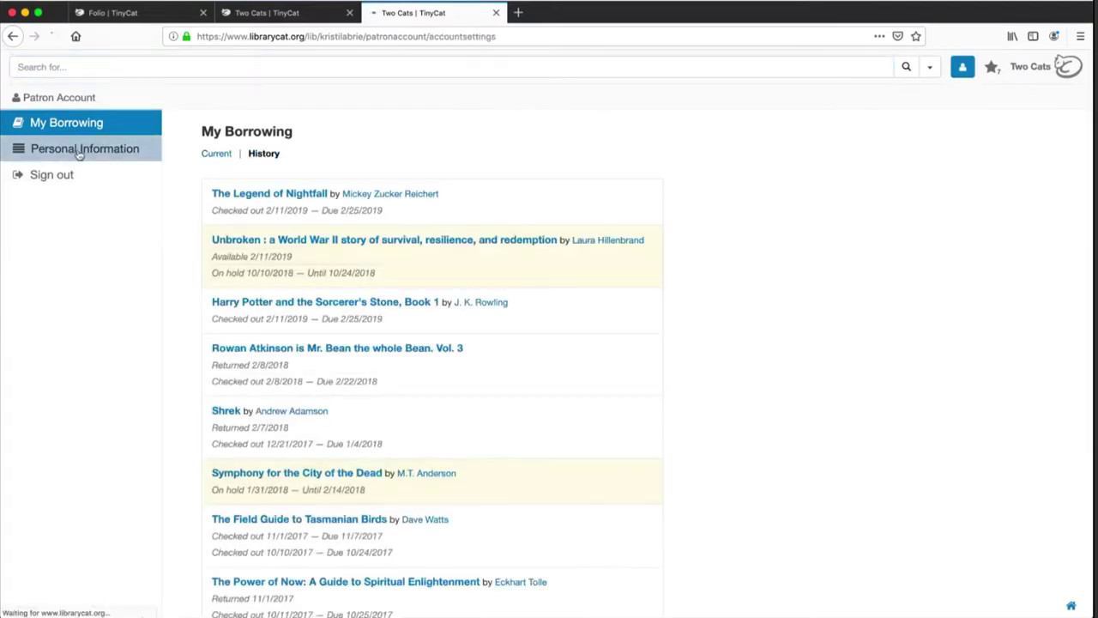
click(221, 156)
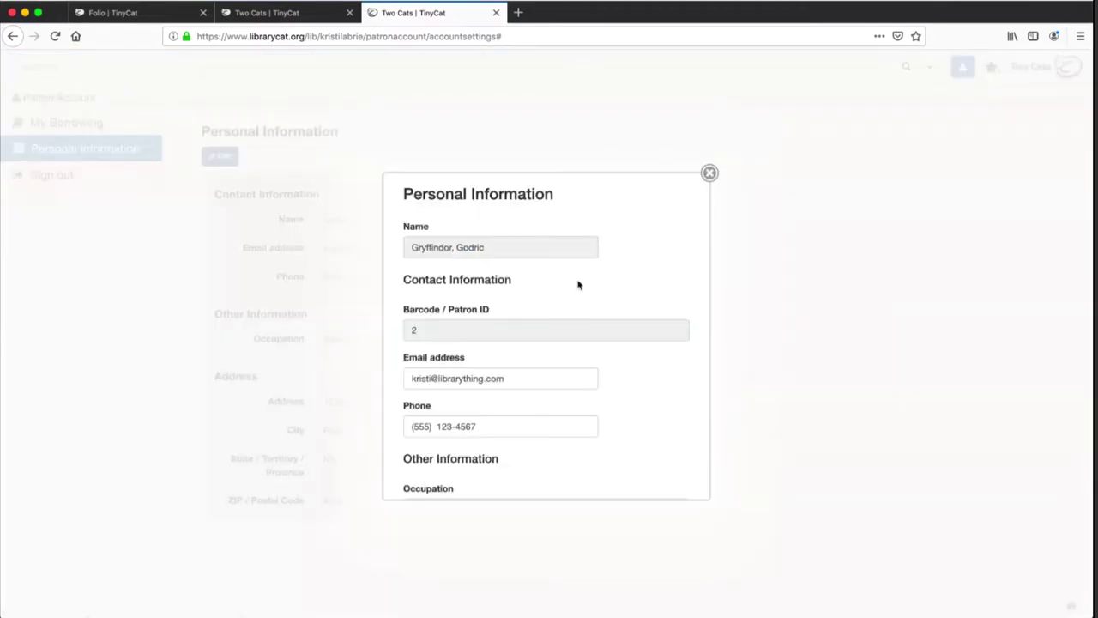
scroll(578, 285, down, 10)
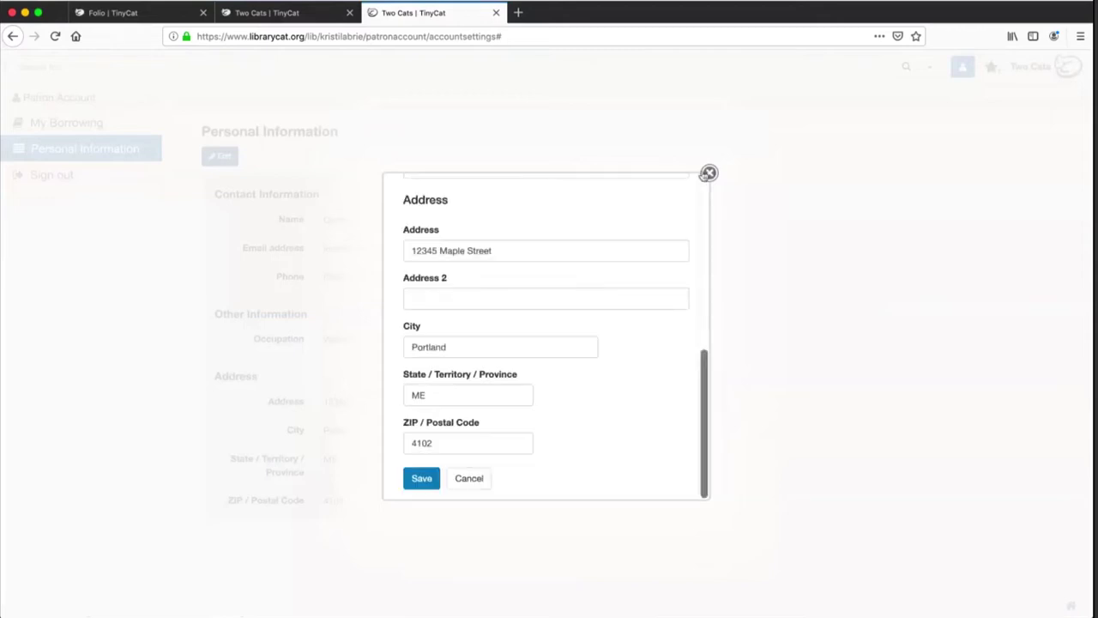
click(708, 173)
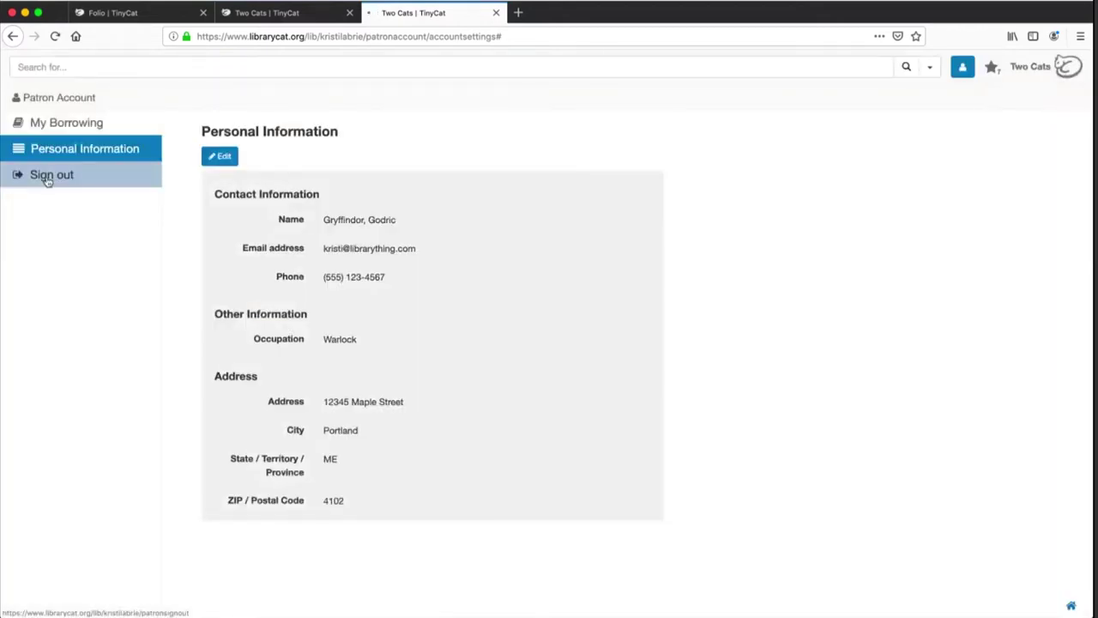
click(48, 176)
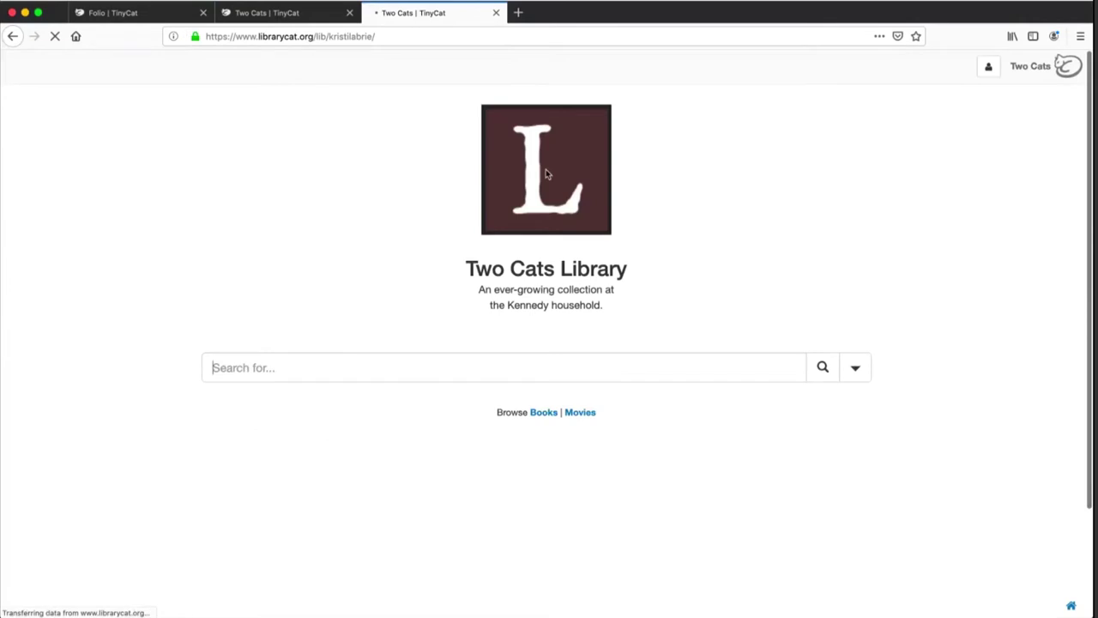
key(super+w)
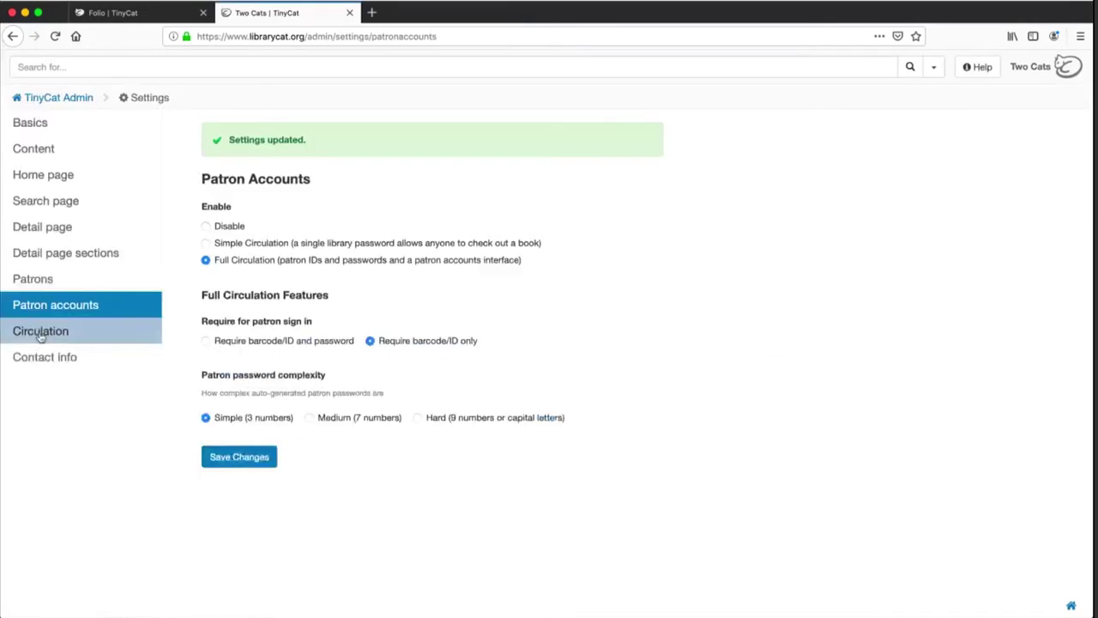
Browse the Circulation settings, then open Contact info showing organization name Kennedy Library
click(40, 336)
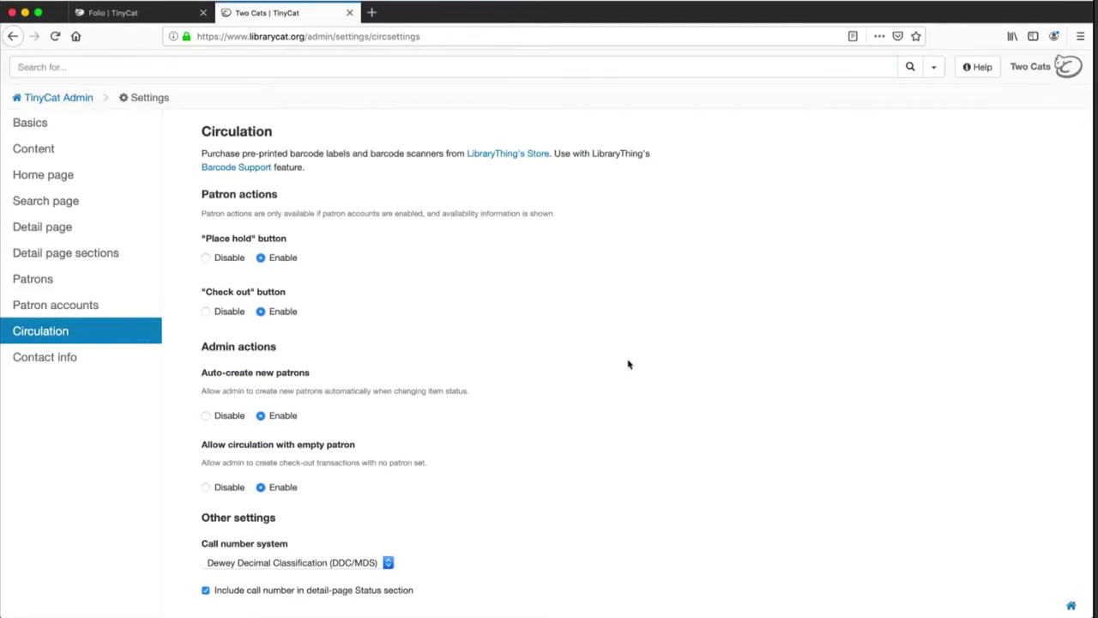
scroll(629, 365, down, 5)
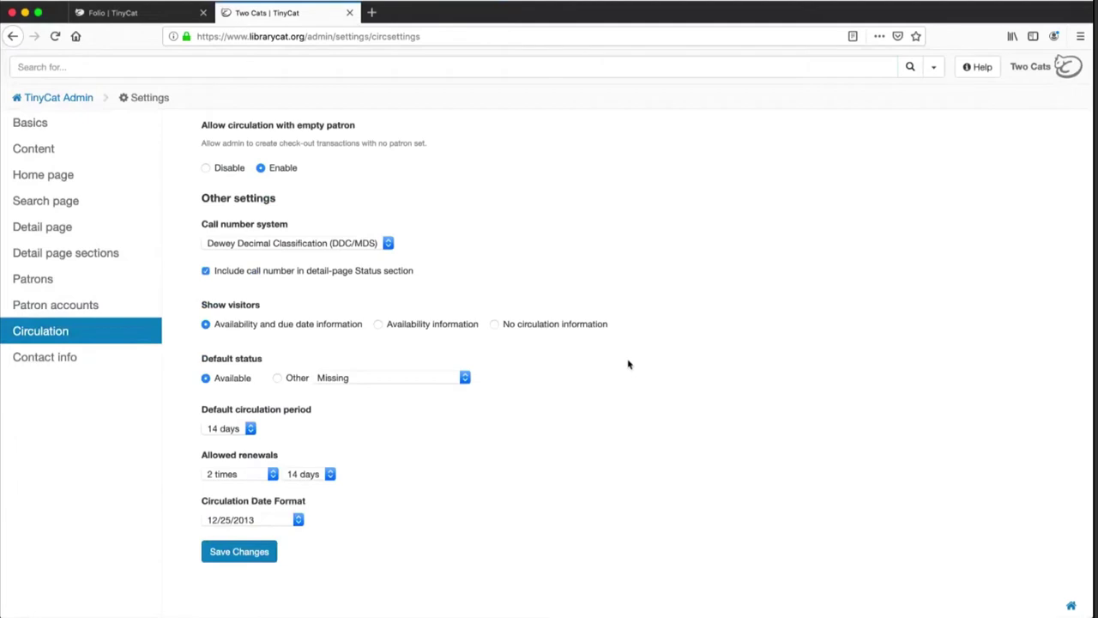
click(82, 361)
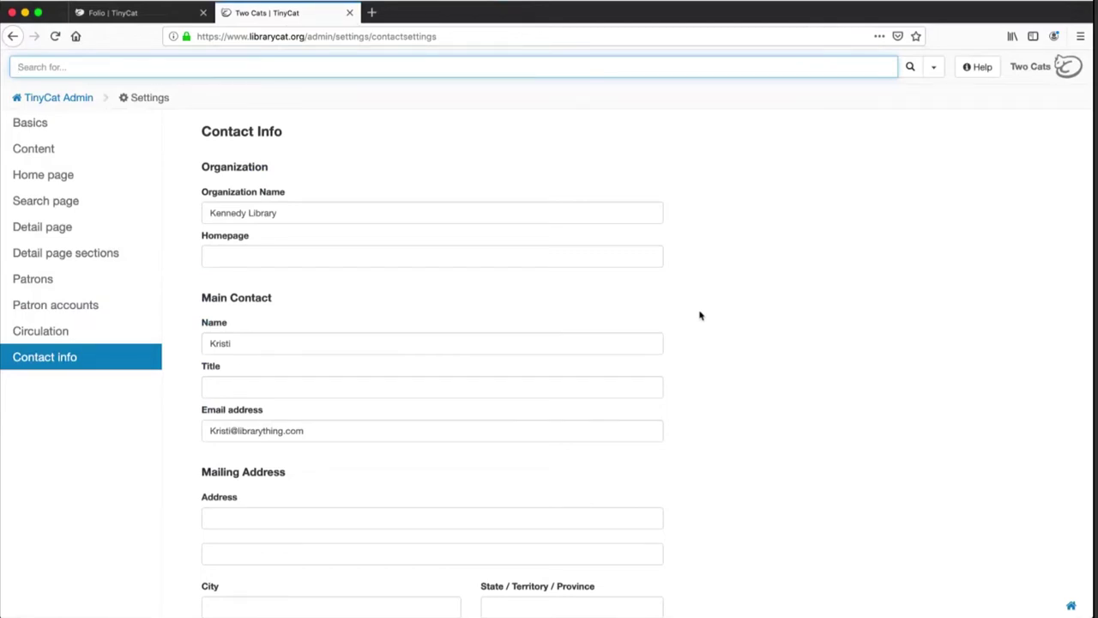
scroll(699, 316, down, 3)
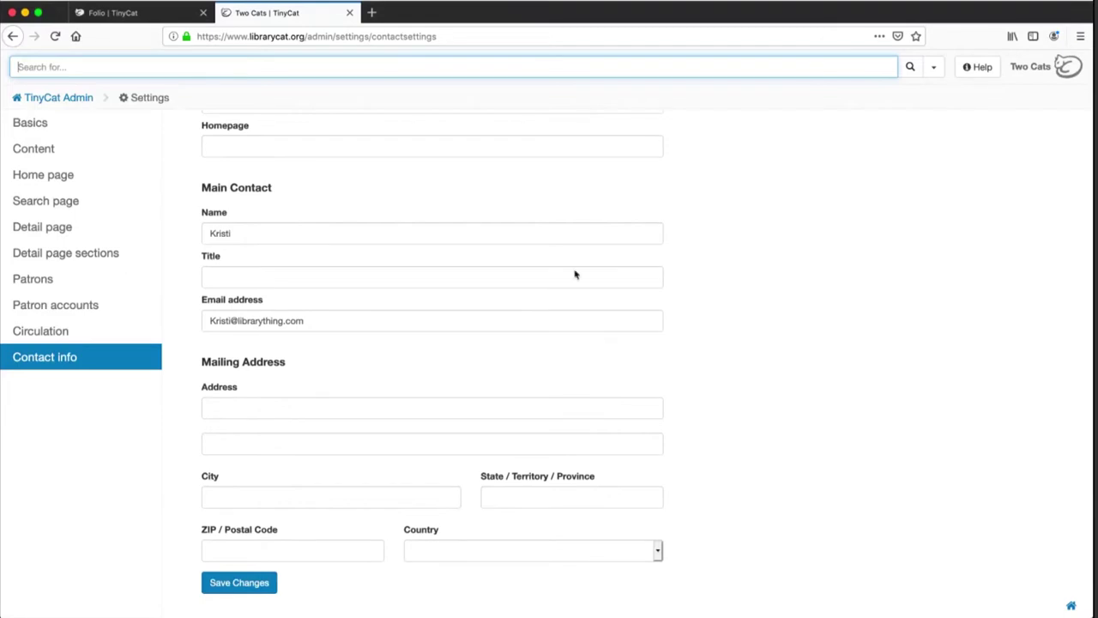
scroll(163, 240, up, 3)
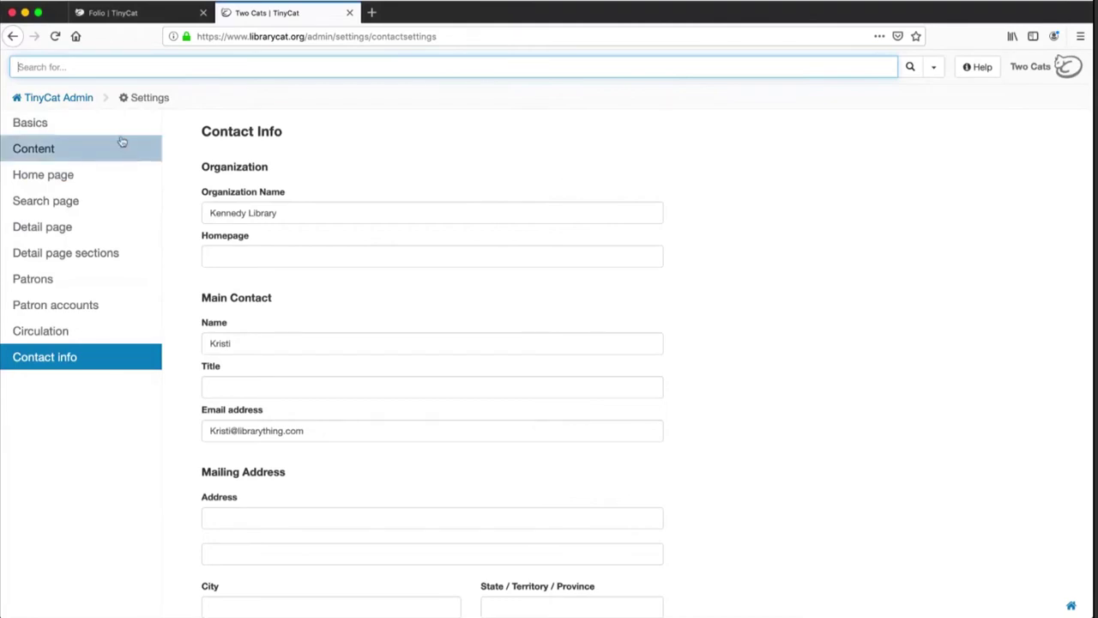
Return to Patron accounts settings, still on Full Circulation with barcode/ID-only sign-in
click(84, 327)
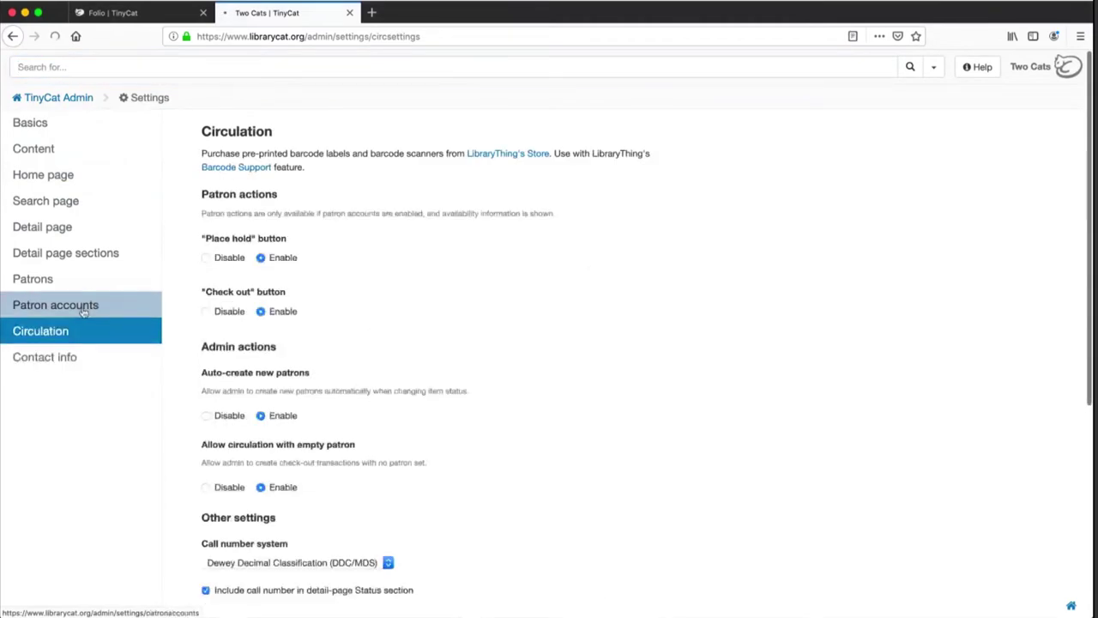
click(80, 306)
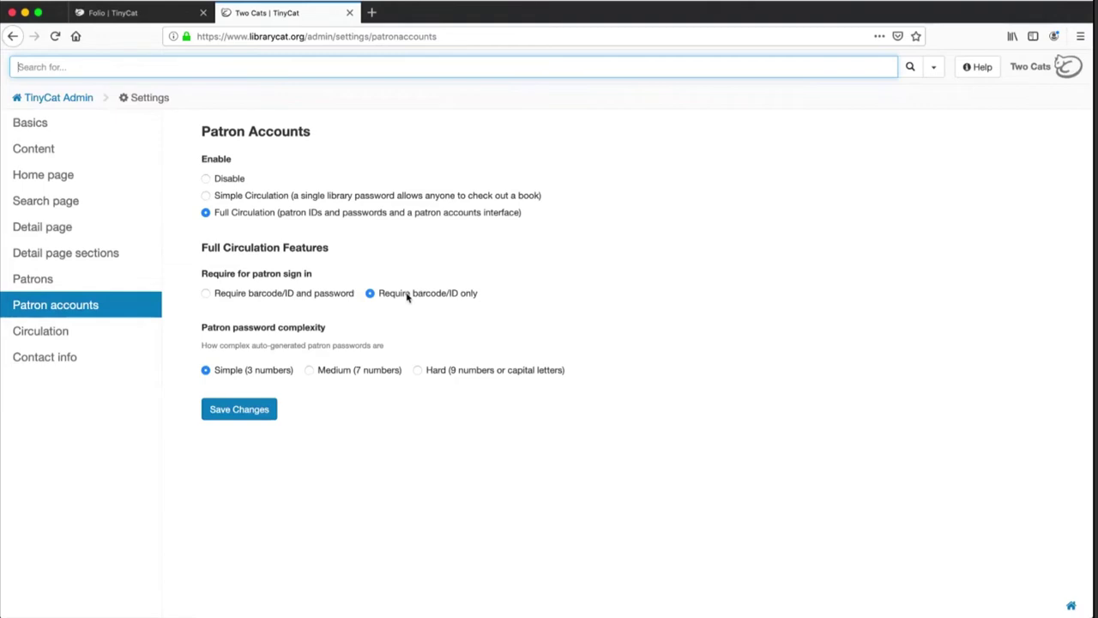
Return to the admin dashboard and open the empty Check in/out page
click(82, 101)
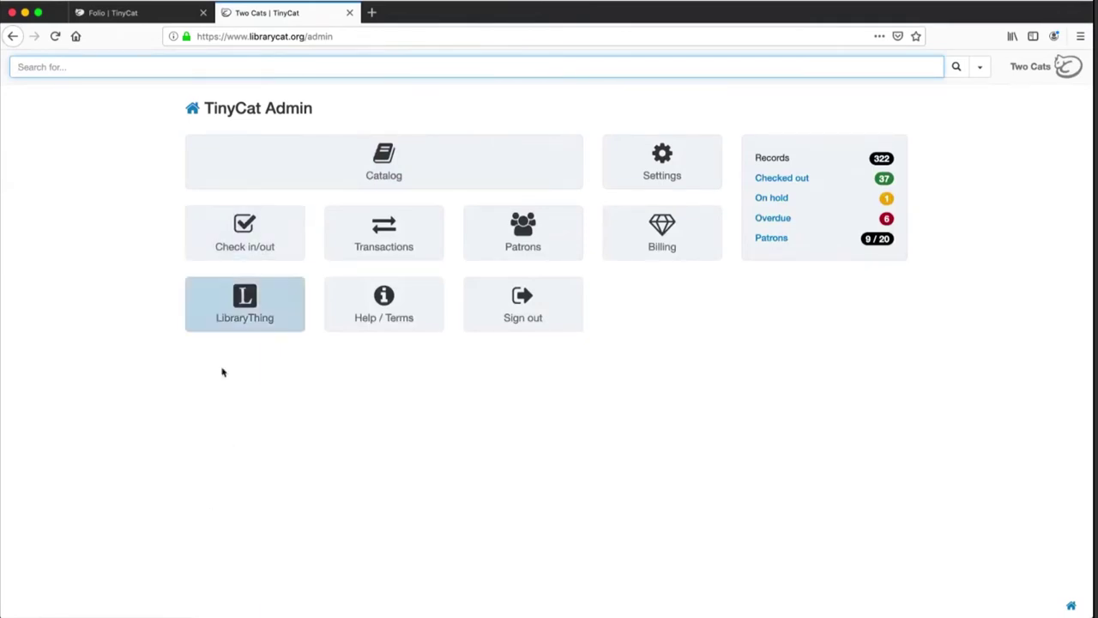
click(271, 229)
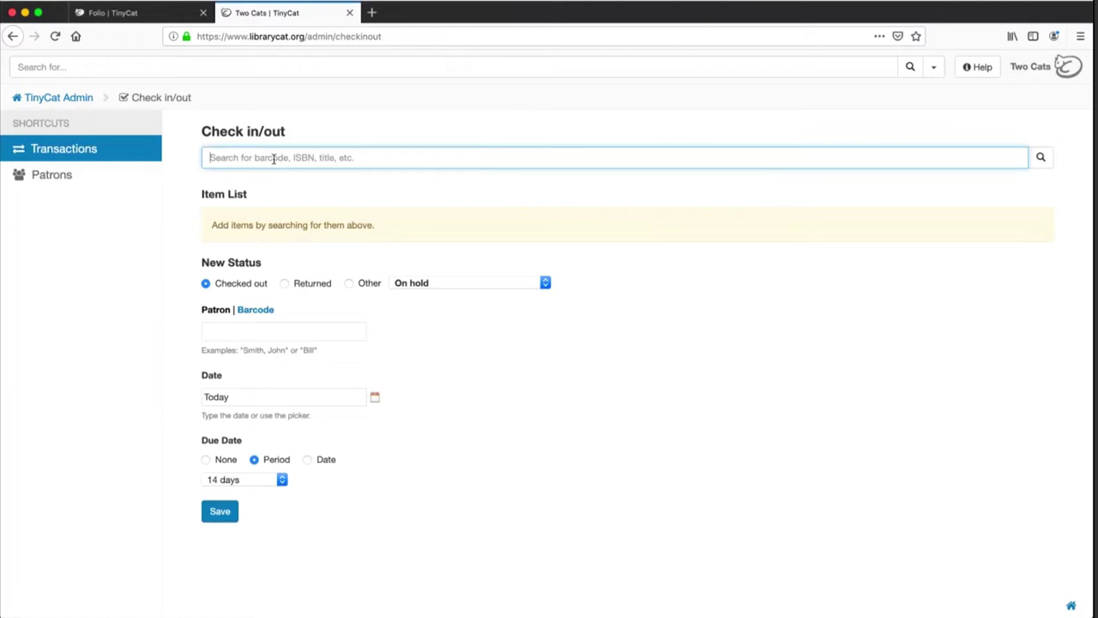
Search barcode 6108100 and add 100 Edible Mushrooms to the check in/out list
text(61)
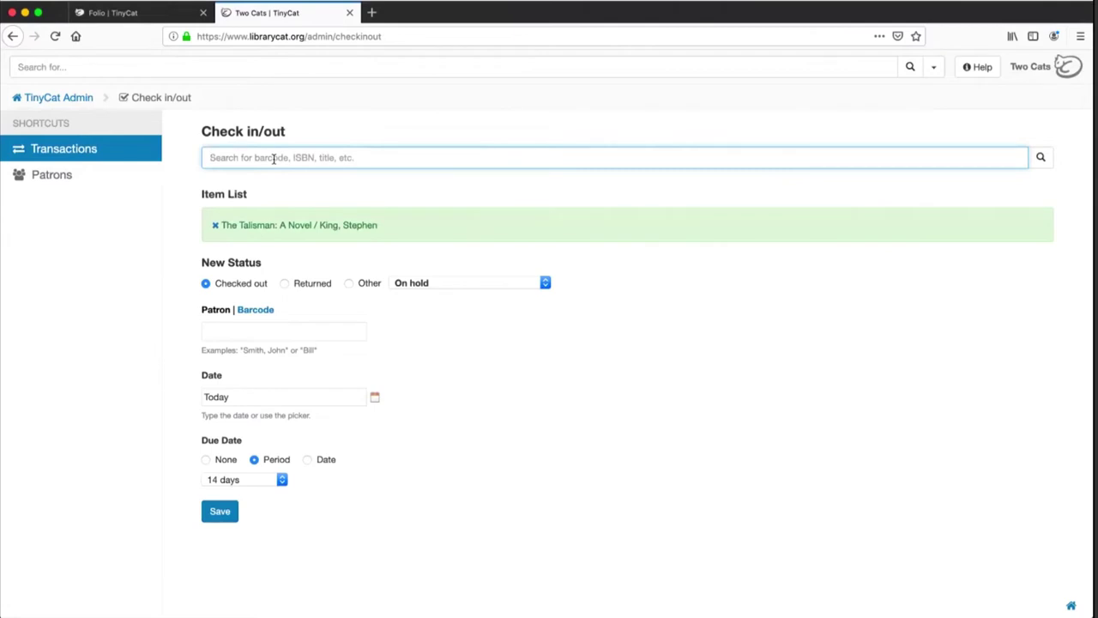
text(08)
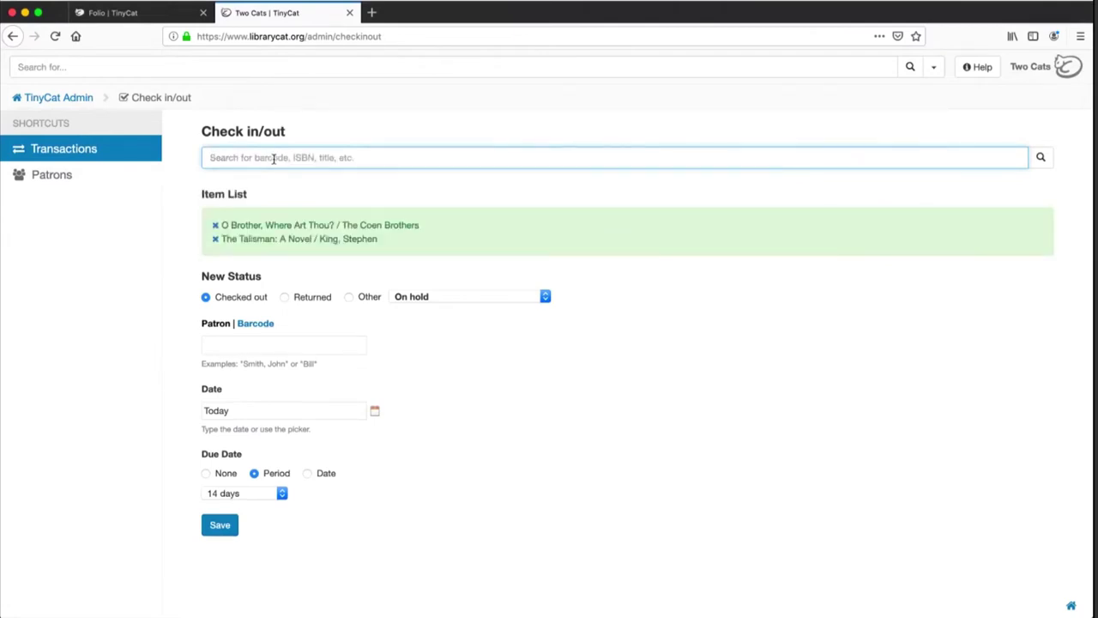
text(100)
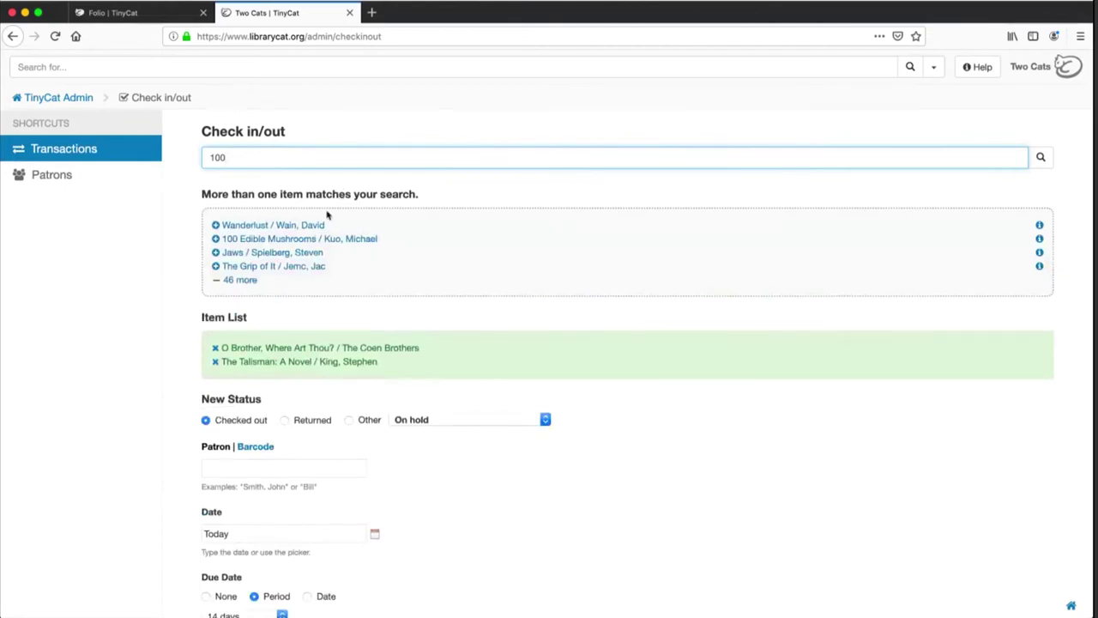
click(254, 239)
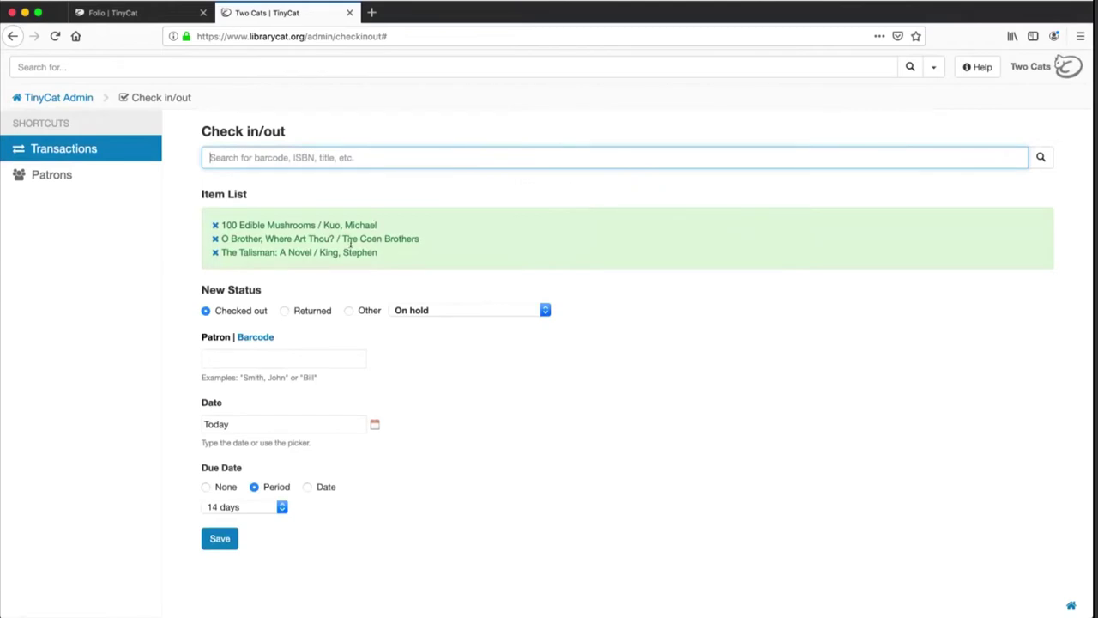
click(312, 314)
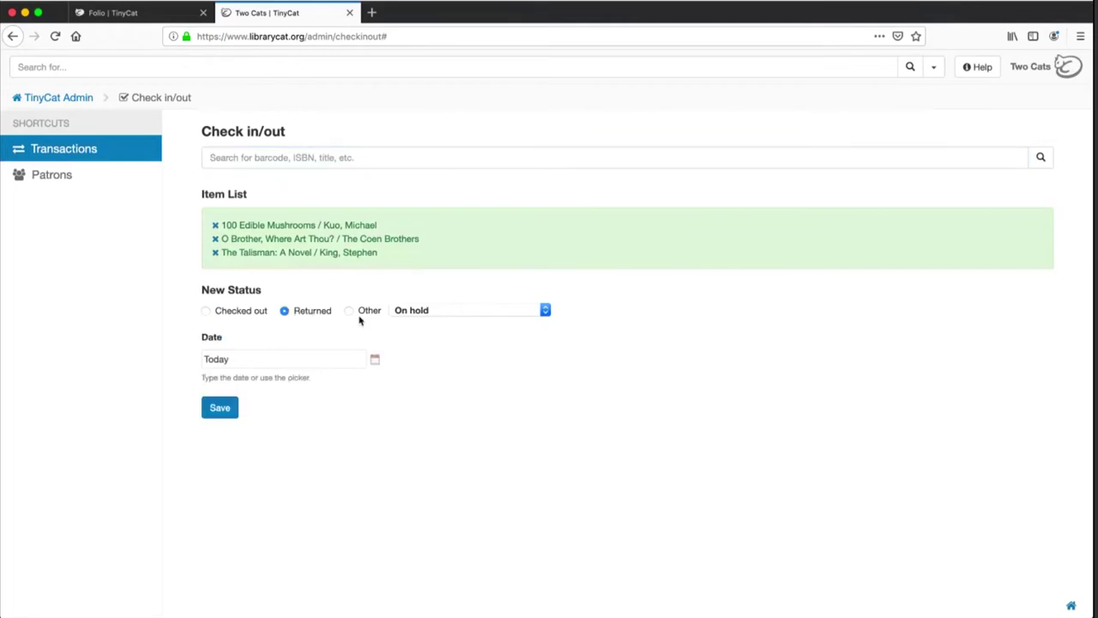
click(411, 314)
click(608, 325)
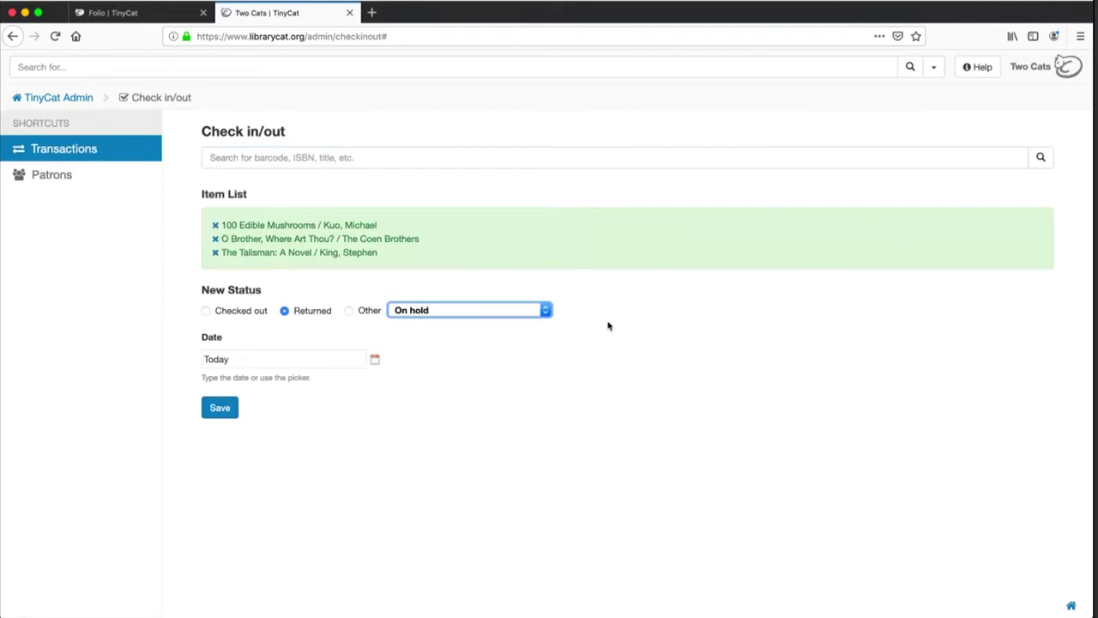
click(219, 315)
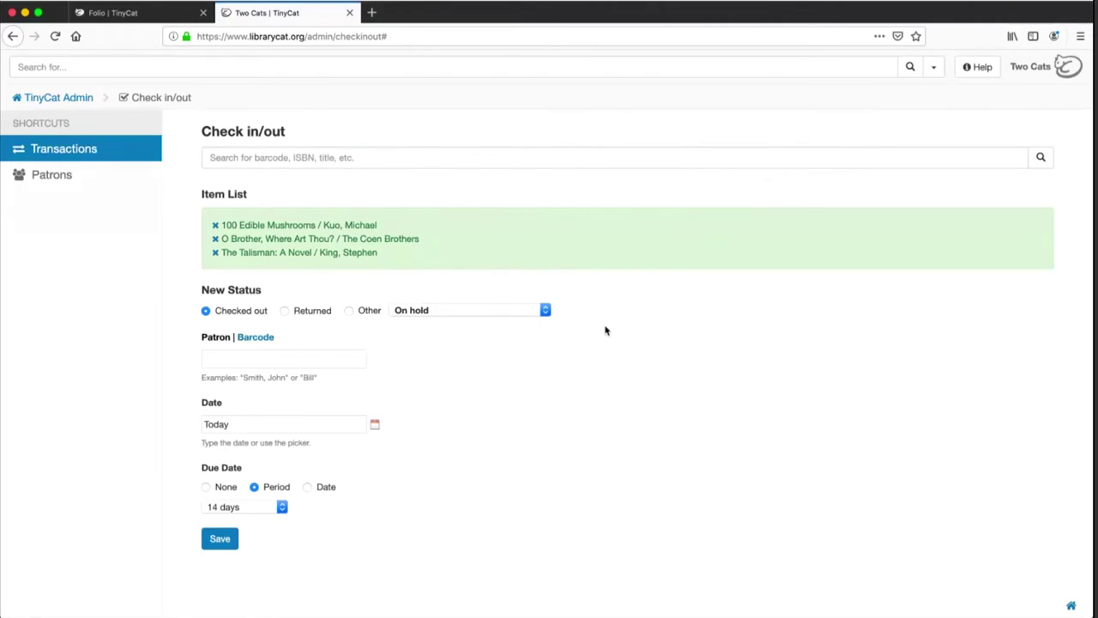
Select the borrowing patron by name from the suggestions, after trying the barcode option
click(314, 359)
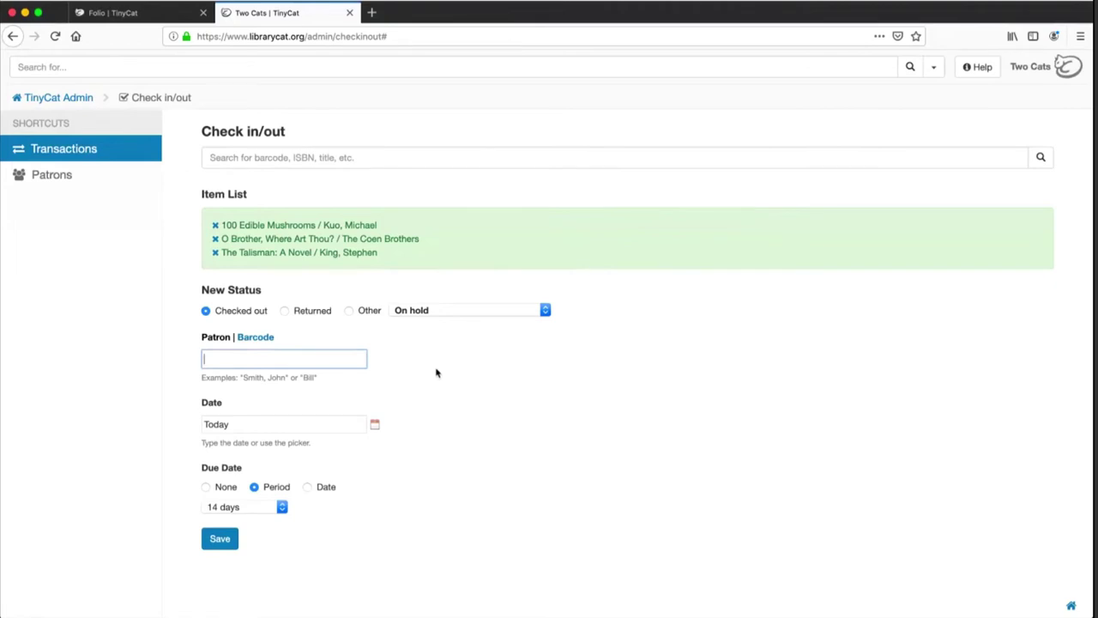
click(255, 338)
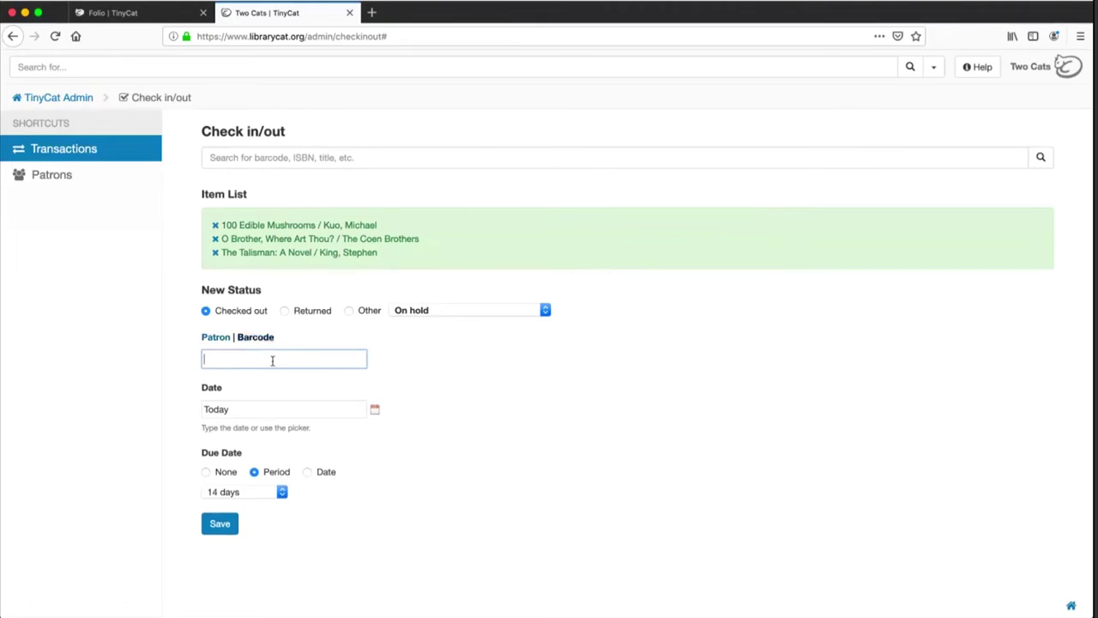
click(213, 339)
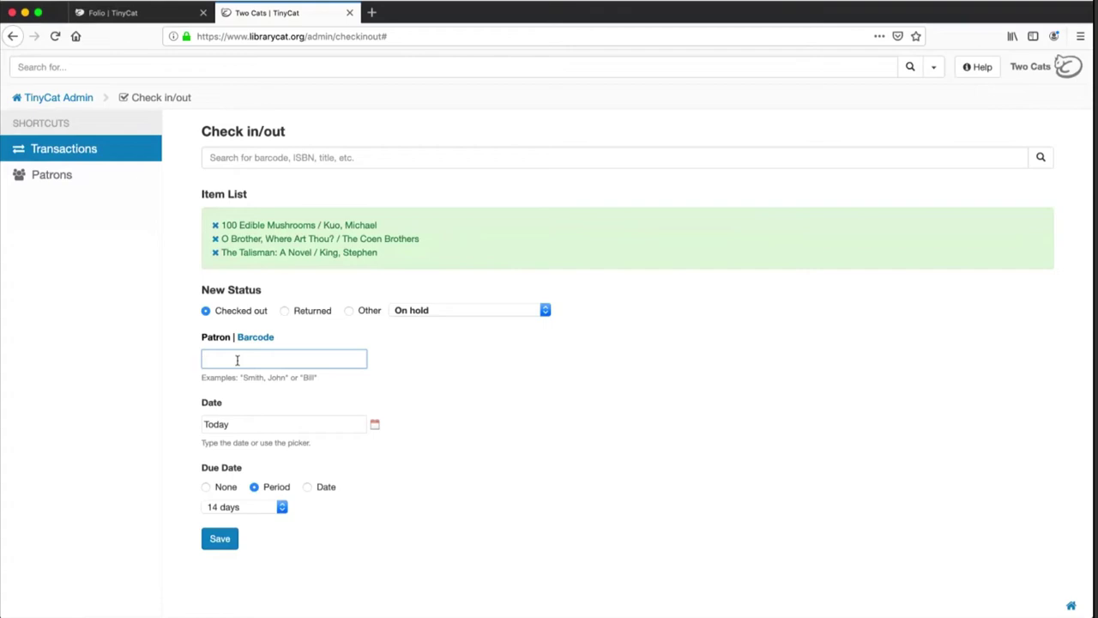
text(lon)
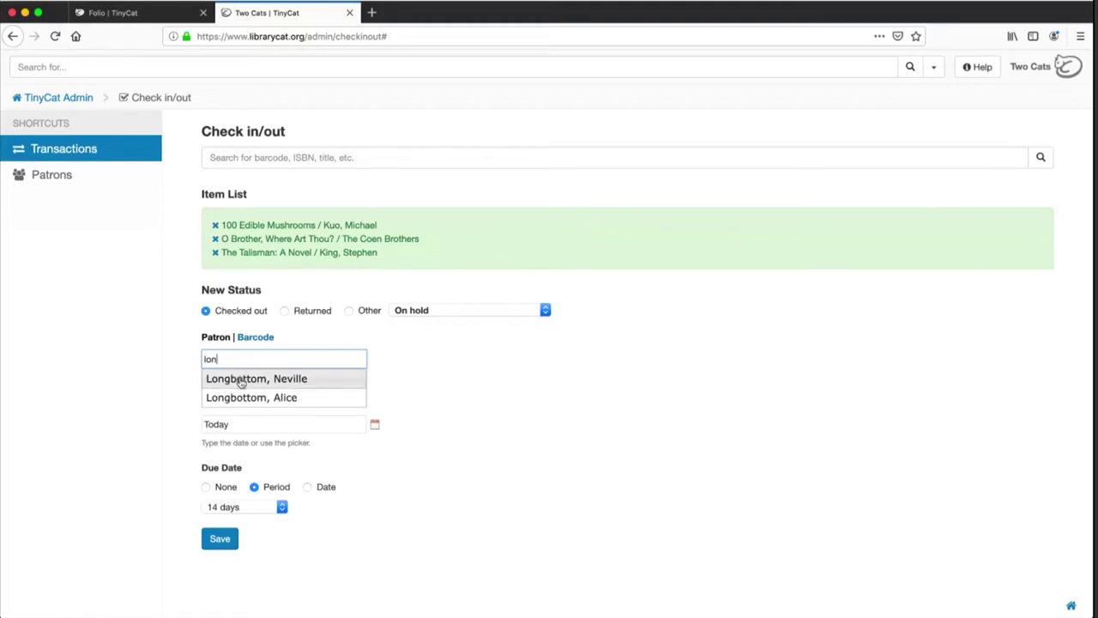
click(241, 381)
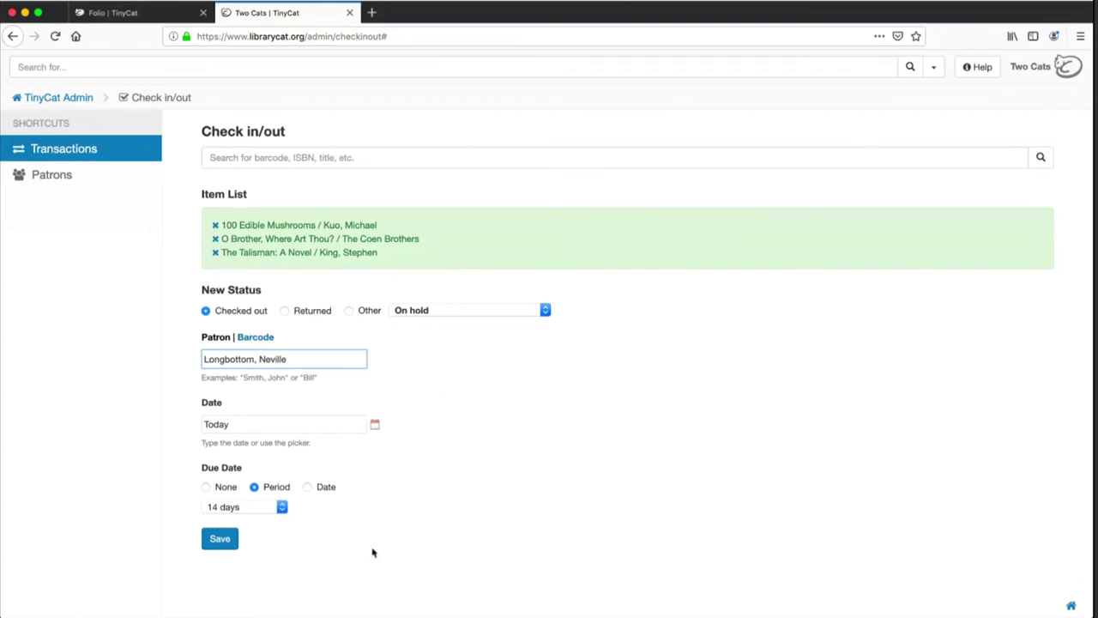
Keep the transaction date as Today and save the three-item check-out
click(375, 426)
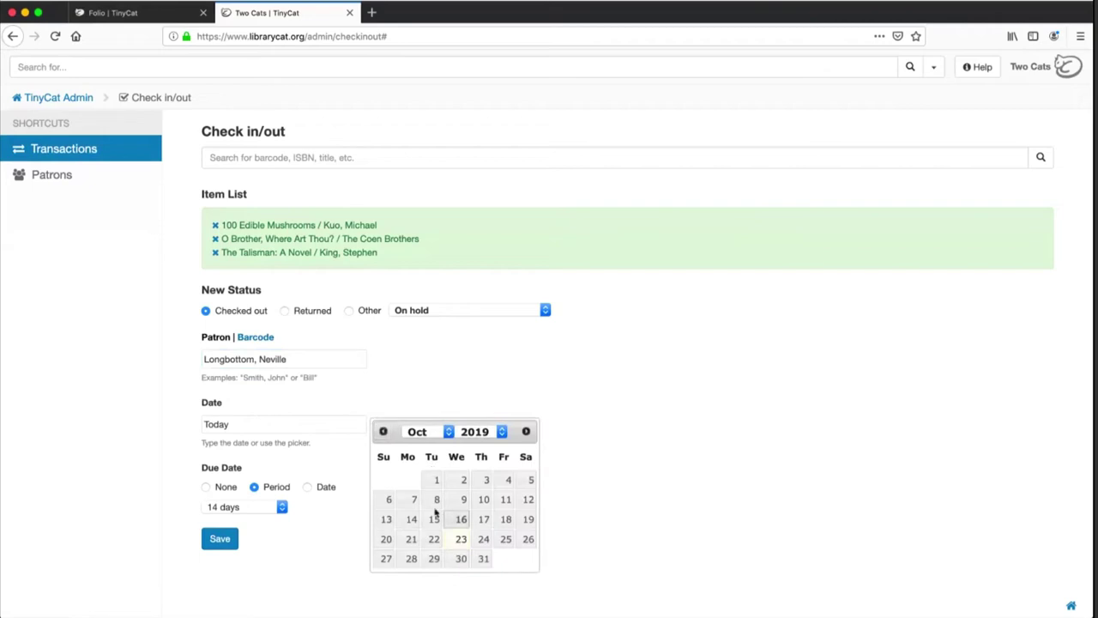
click(346, 461)
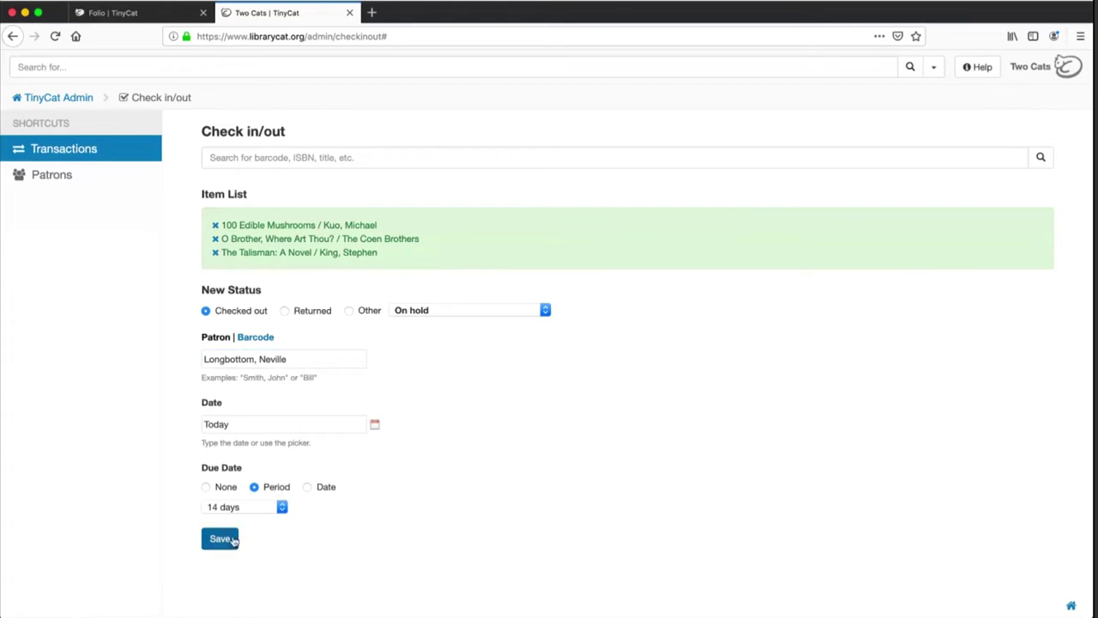
click(221, 539)
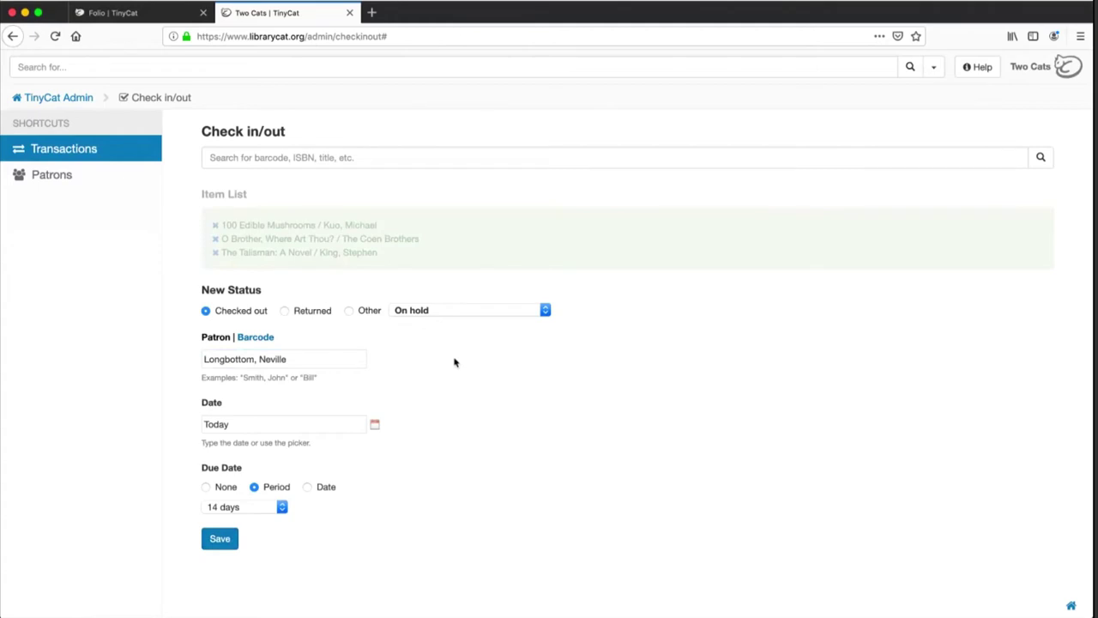
Open Transactions, switch to All, and group them By title to see each item's history
click(74, 155)
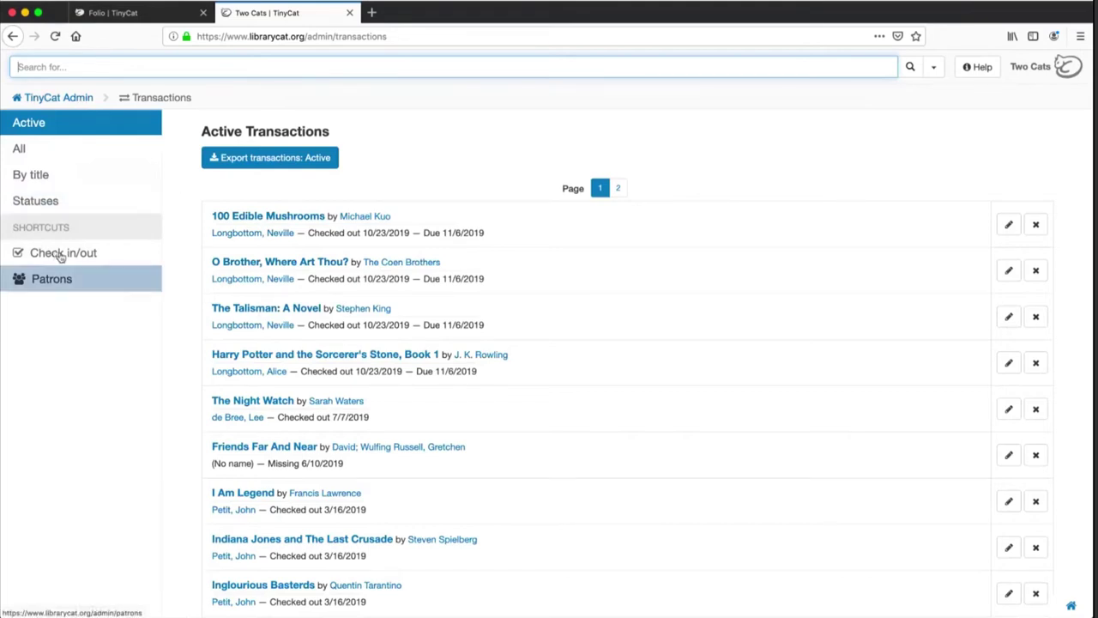
click(58, 98)
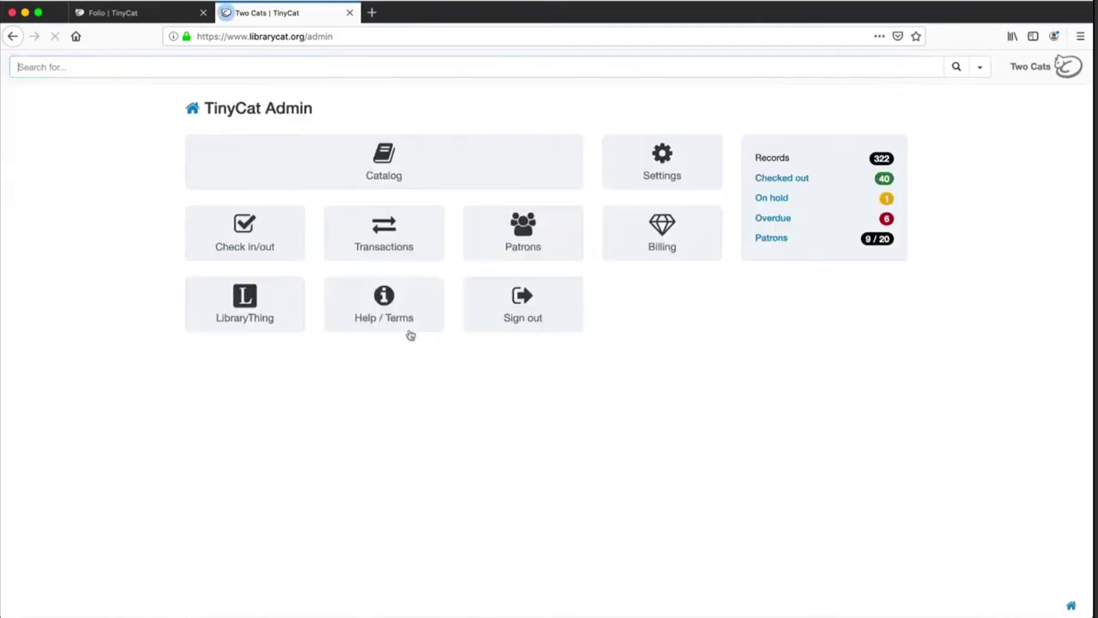
click(425, 230)
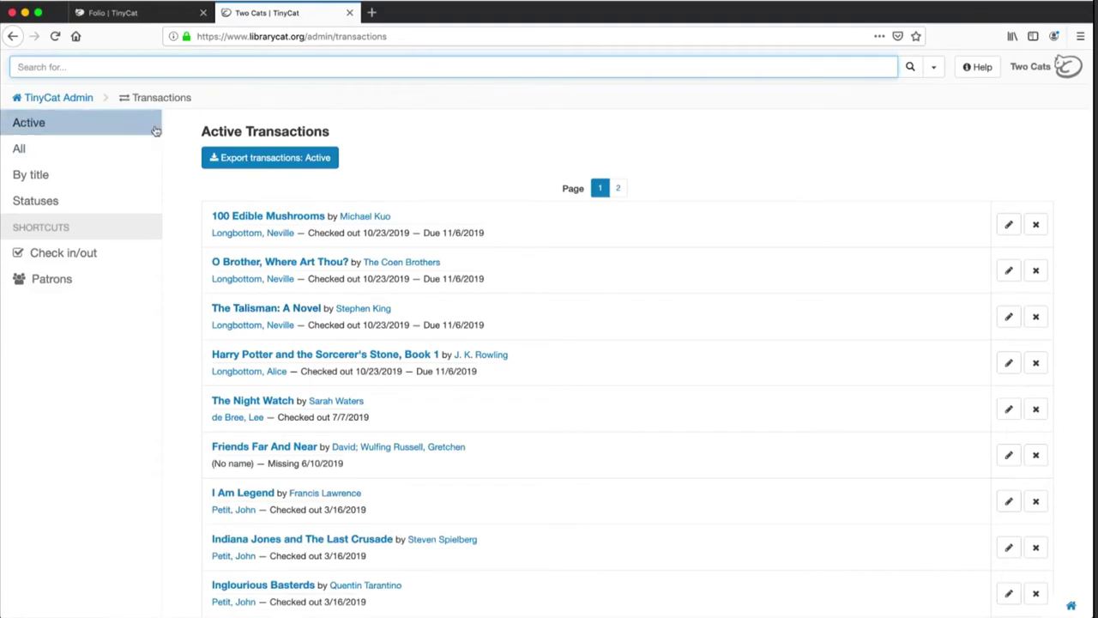
click(30, 151)
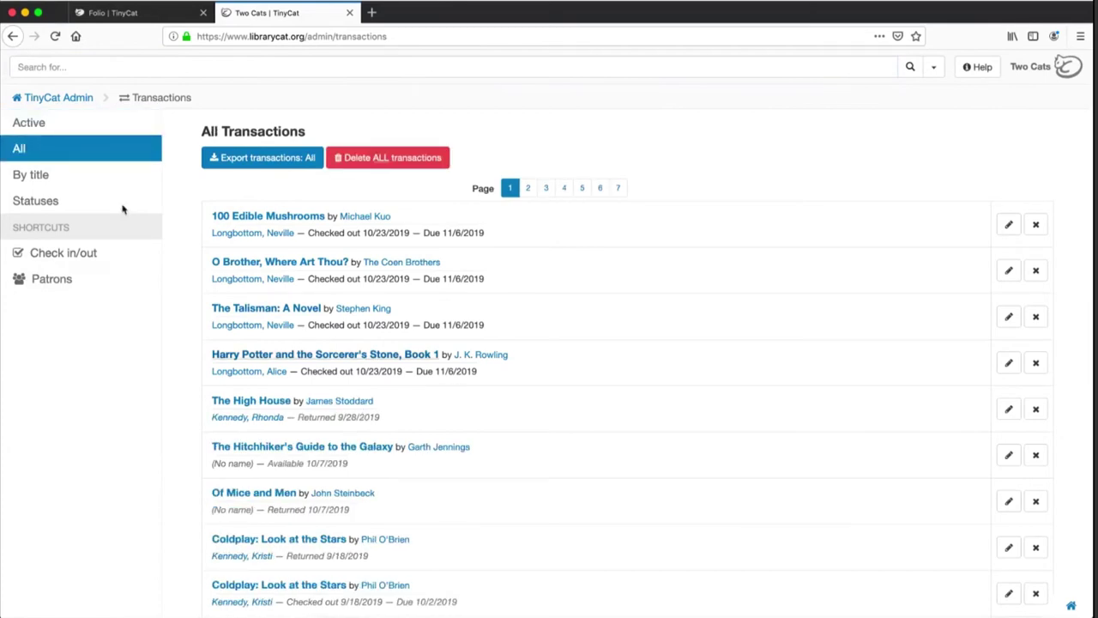
click(78, 177)
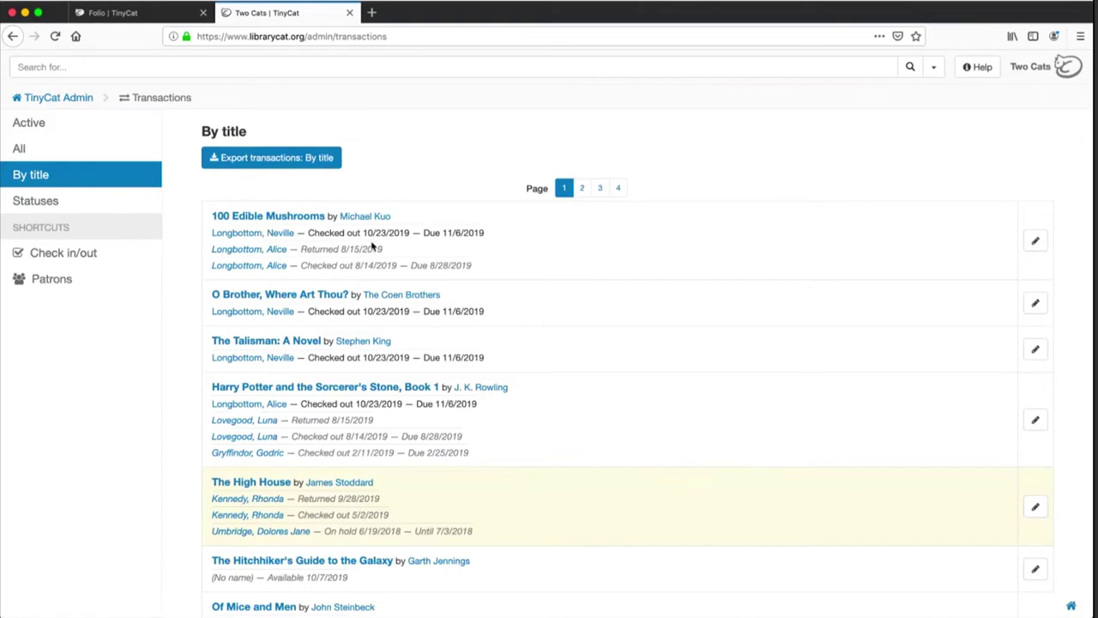
Browse the Overdue and Missing transaction statuses, then return to the Active list
click(32, 206)
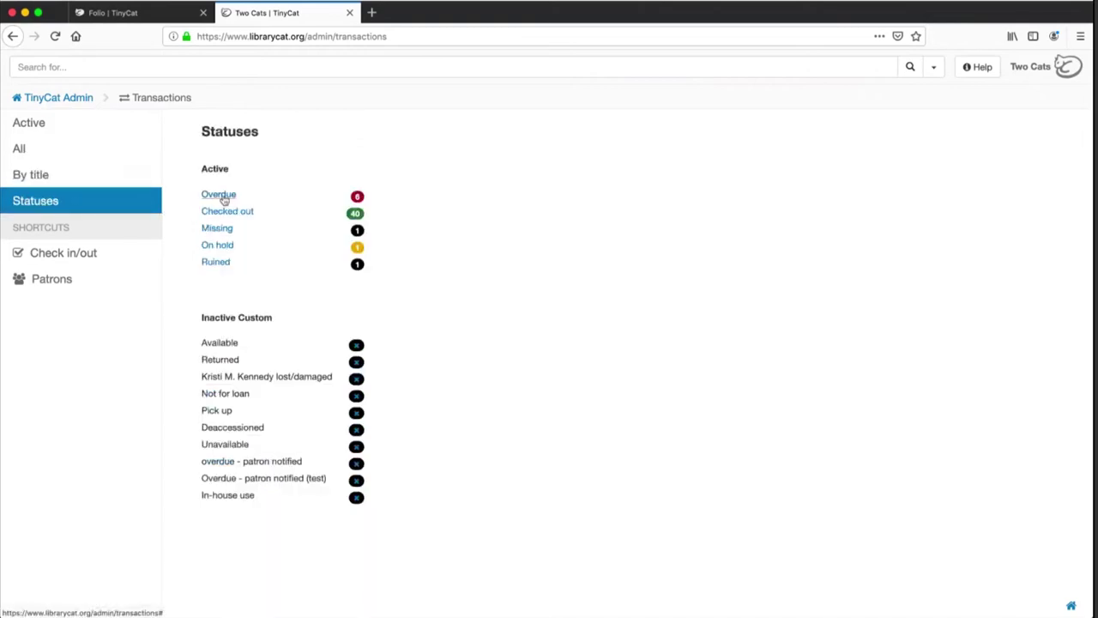
click(220, 194)
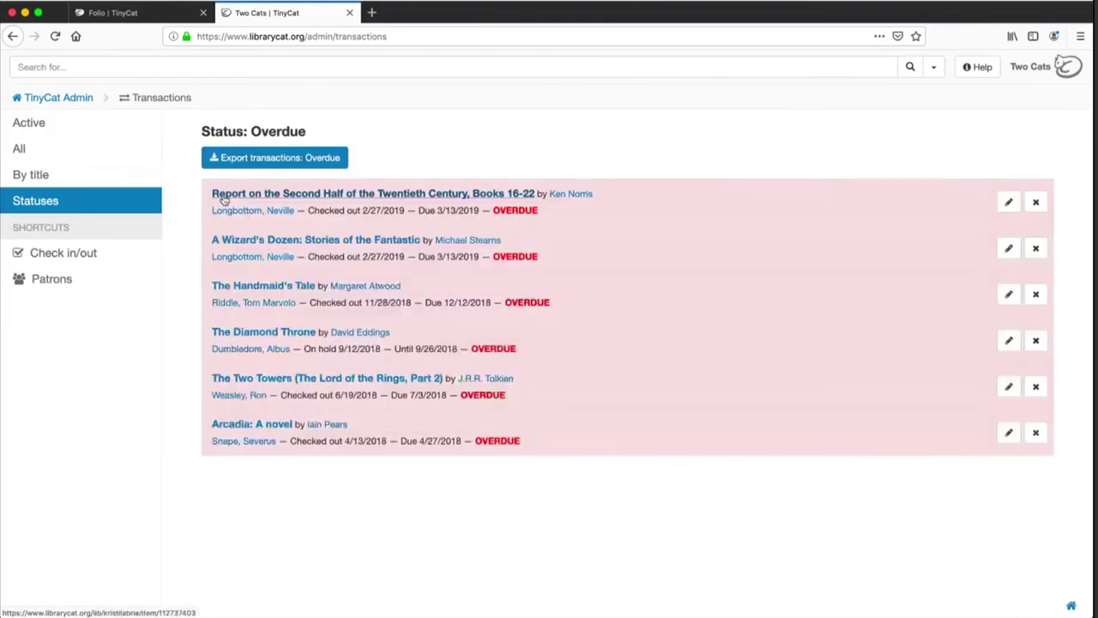
click(91, 201)
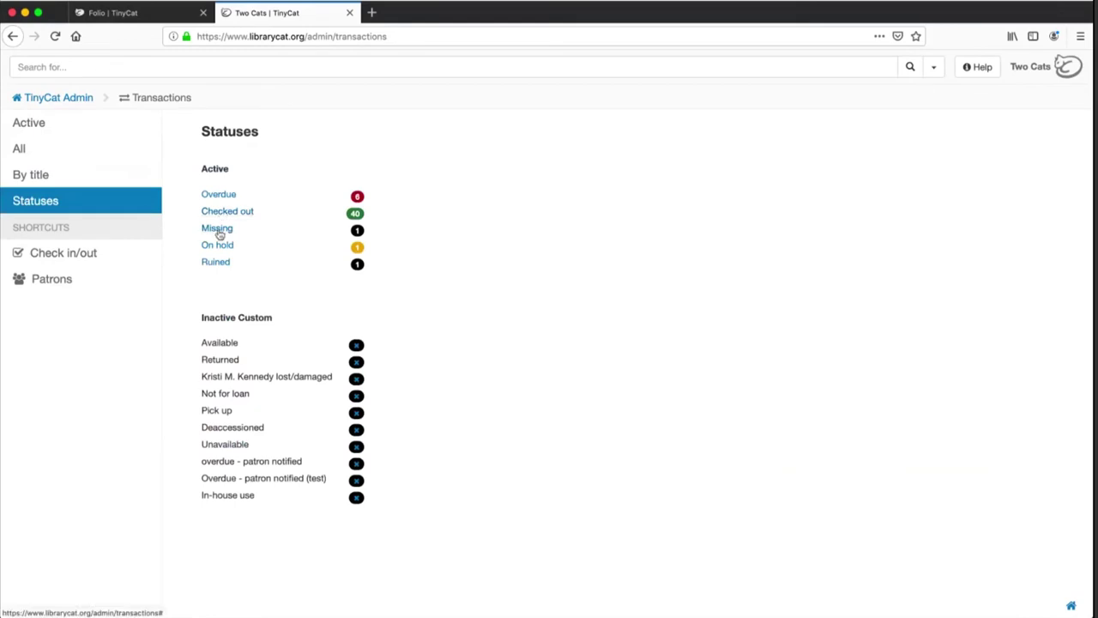
click(219, 230)
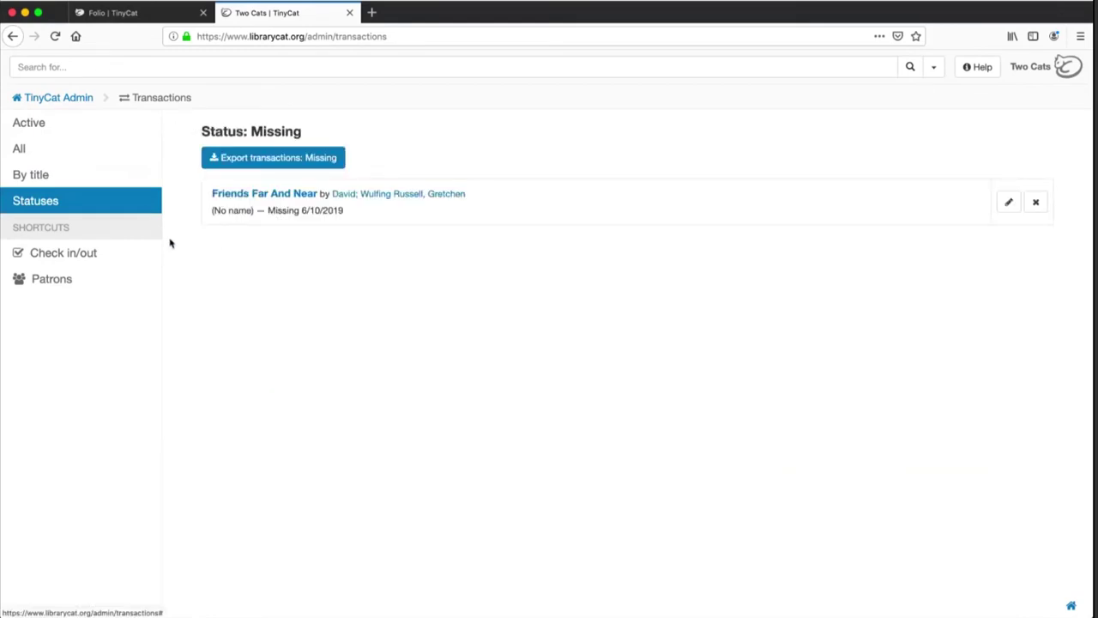
click(43, 125)
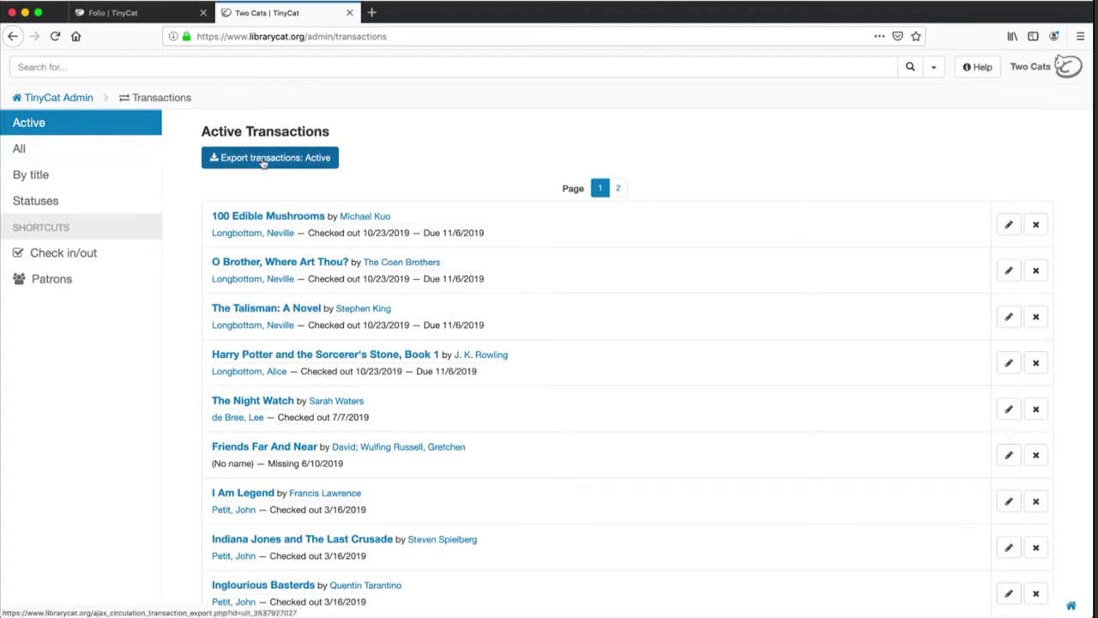
Cycle through the All, By title and Active transaction views, then return to the admin dashboard
click(70, 156)
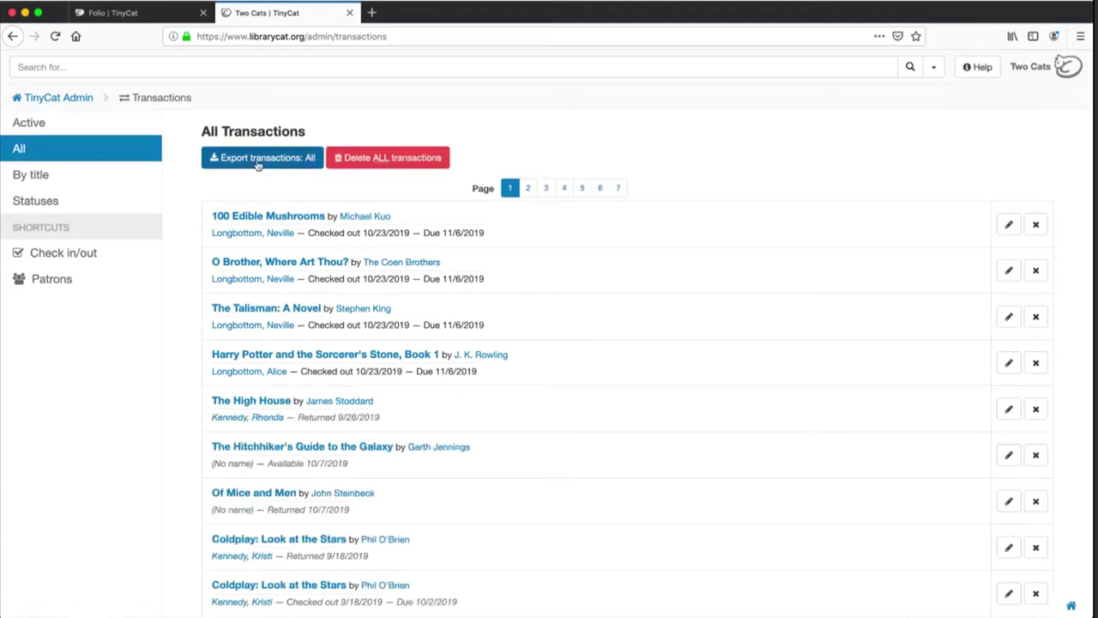
click(44, 176)
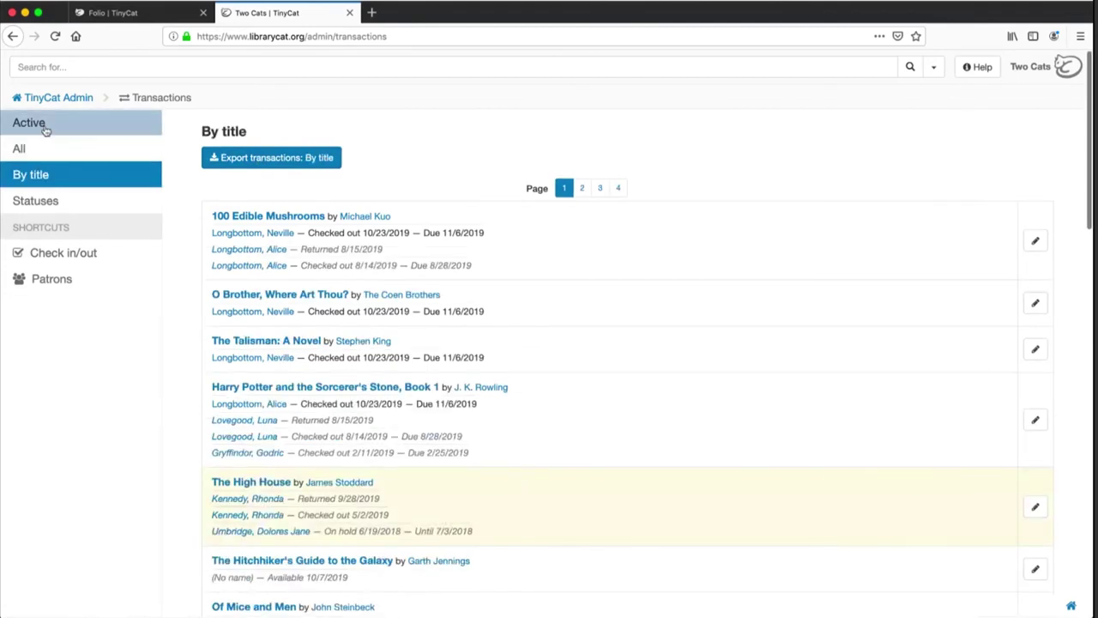
click(46, 129)
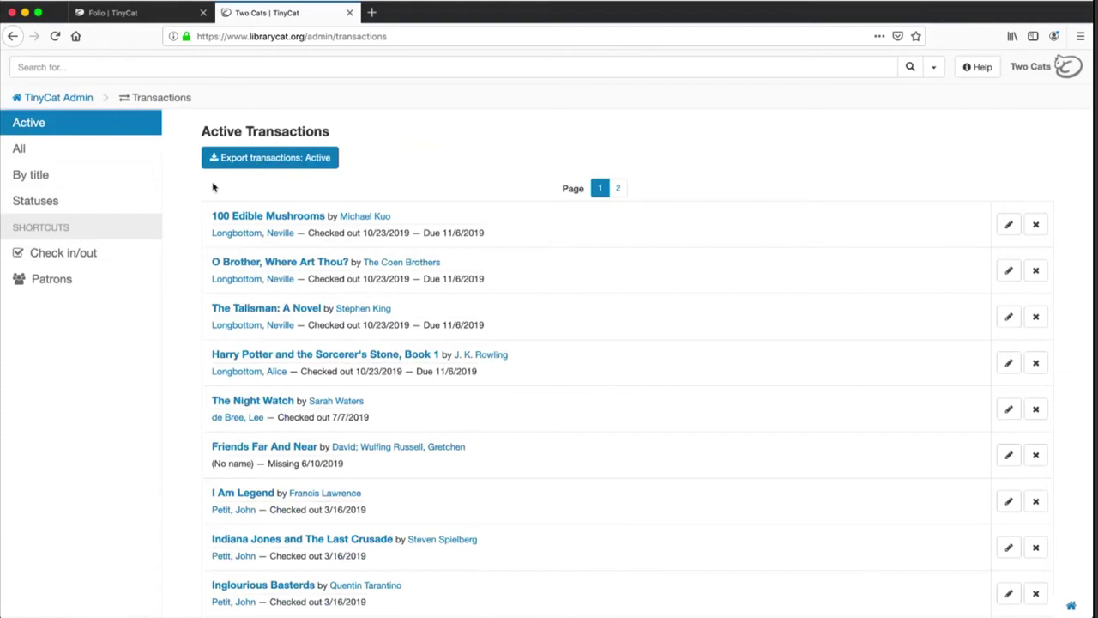
click(118, 200)
click(77, 100)
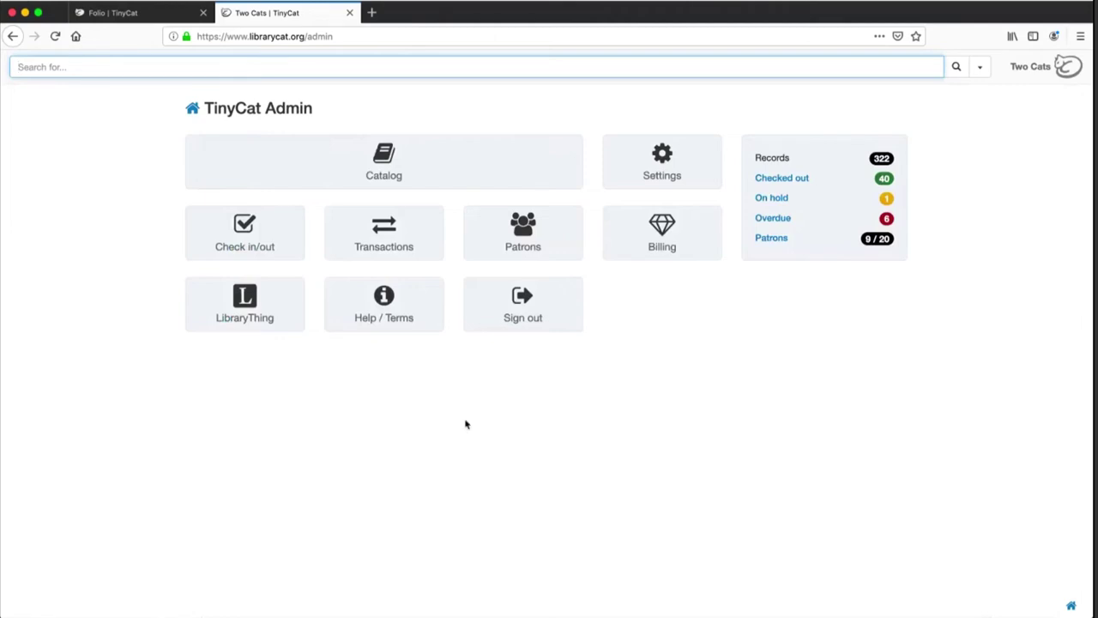
Open the 38-patron list, preview the Add patron form, and close it without saving
click(504, 244)
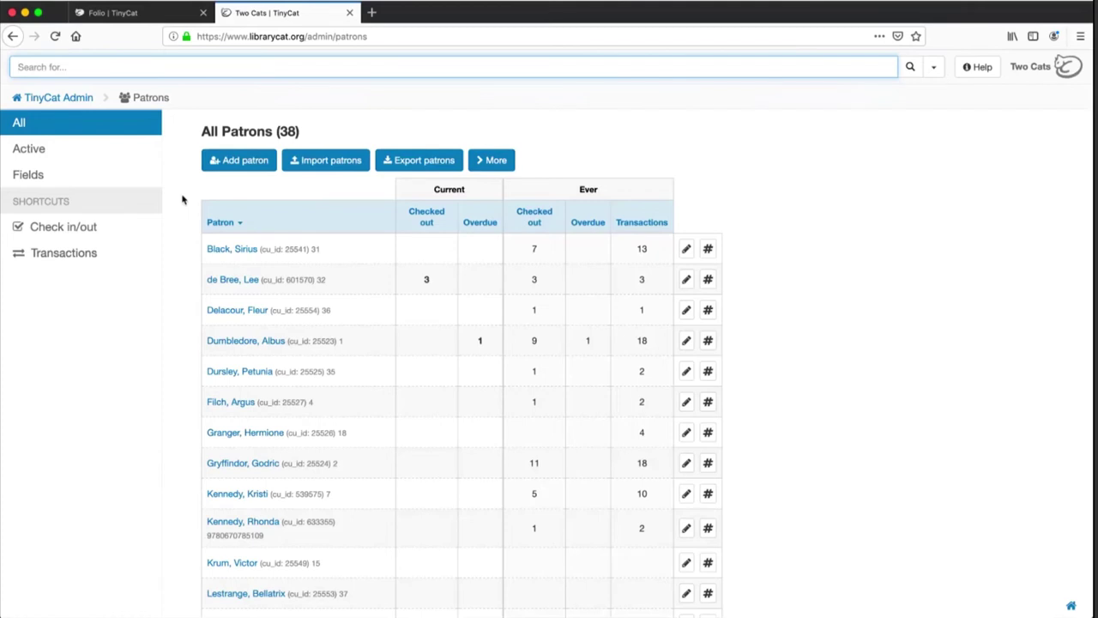
drag(302, 133, 274, 129)
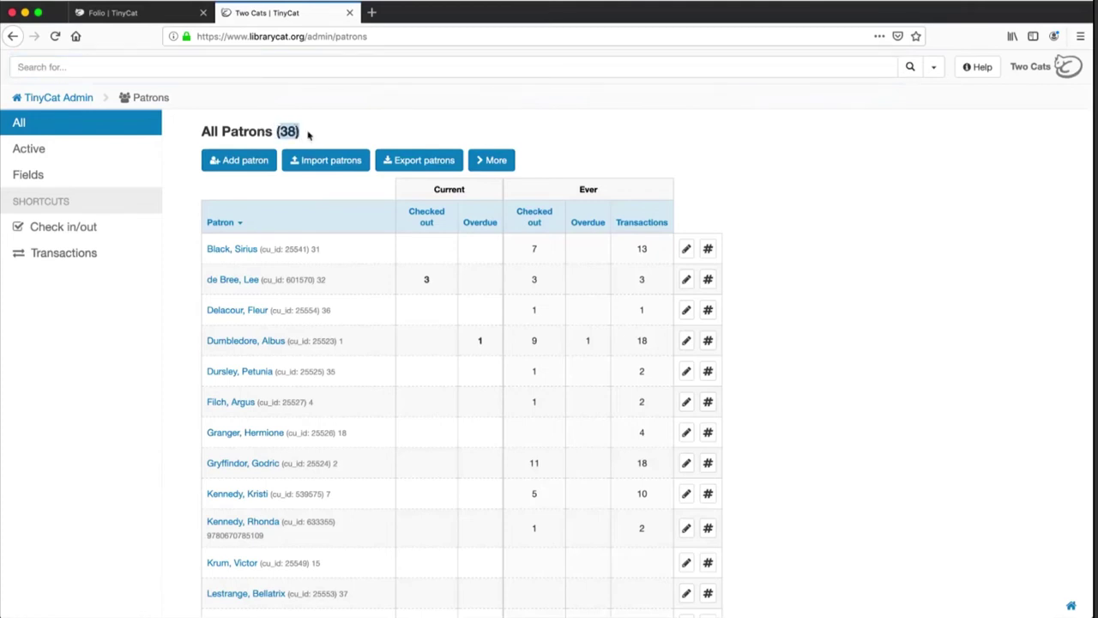
click(308, 134)
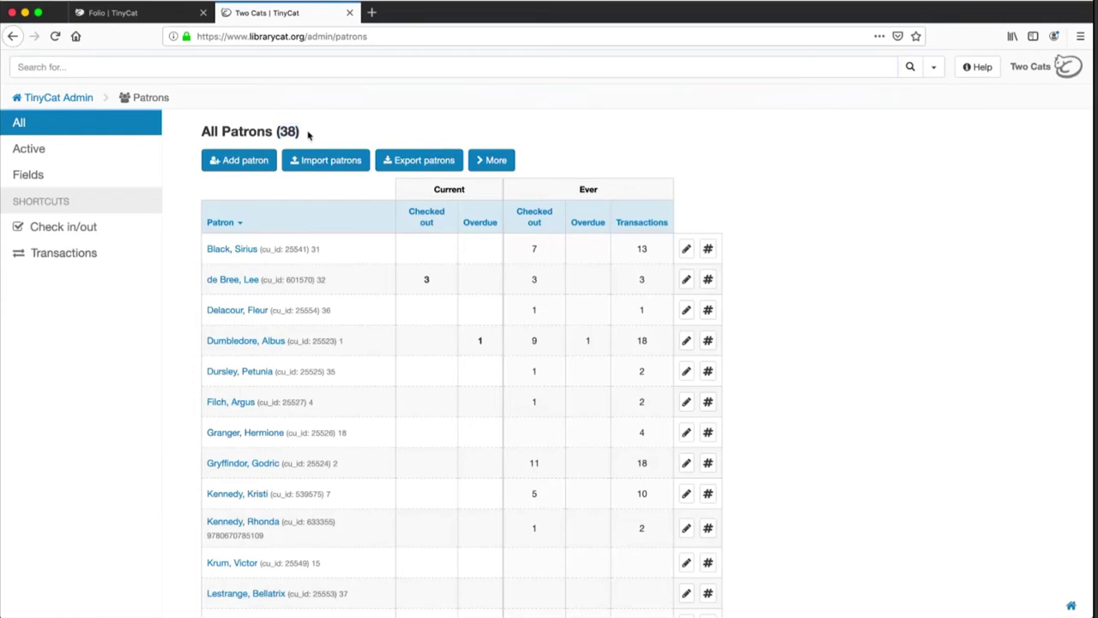
click(238, 162)
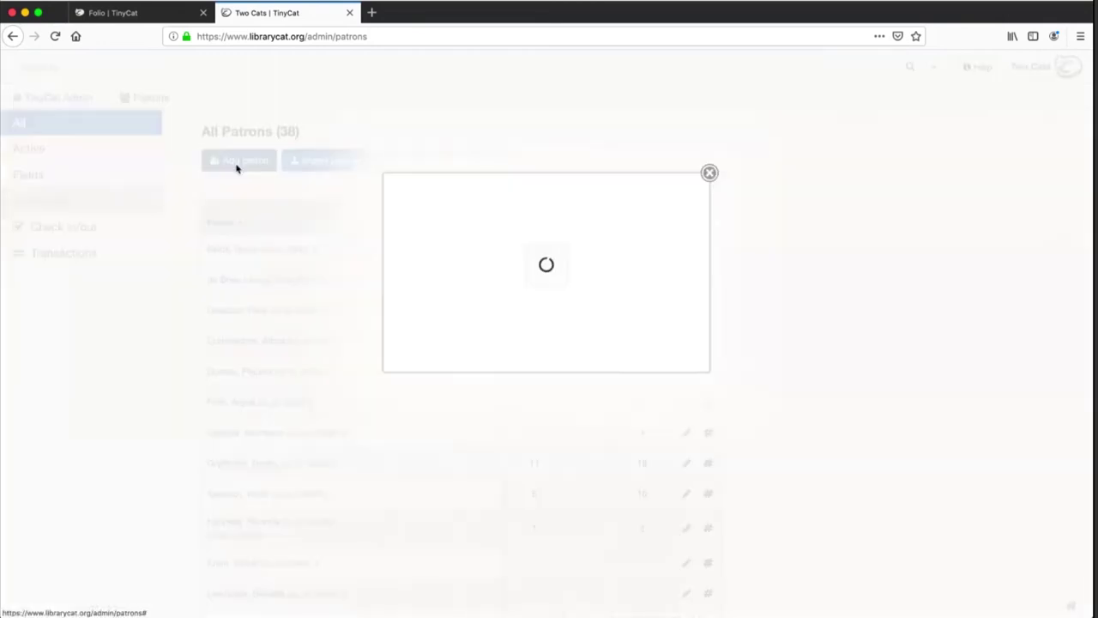
scroll(620, 348, down, 5)
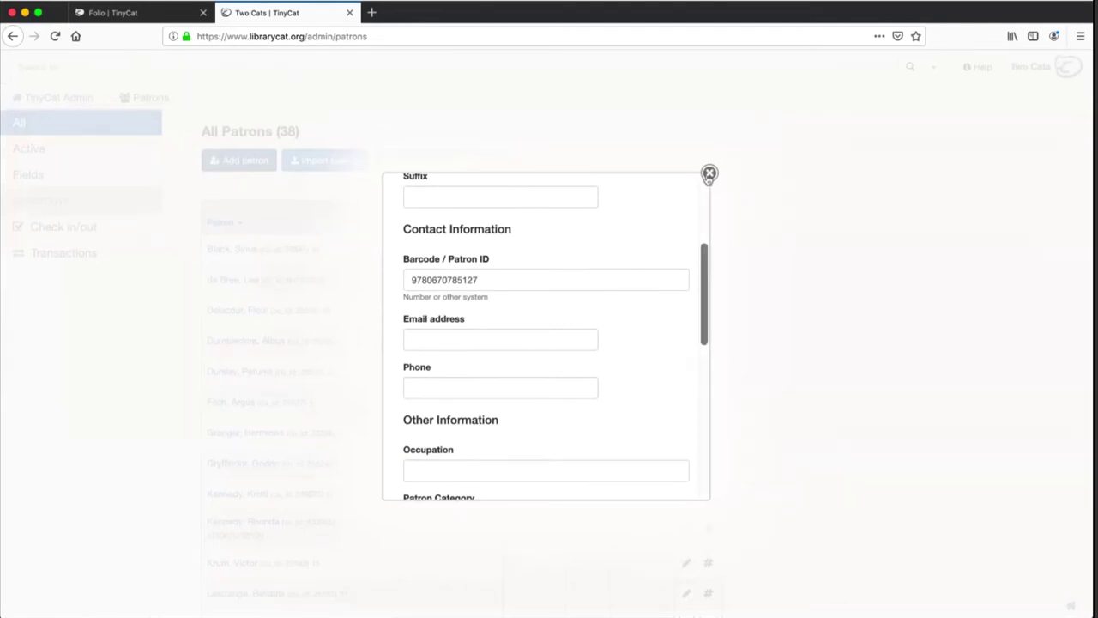
click(709, 174)
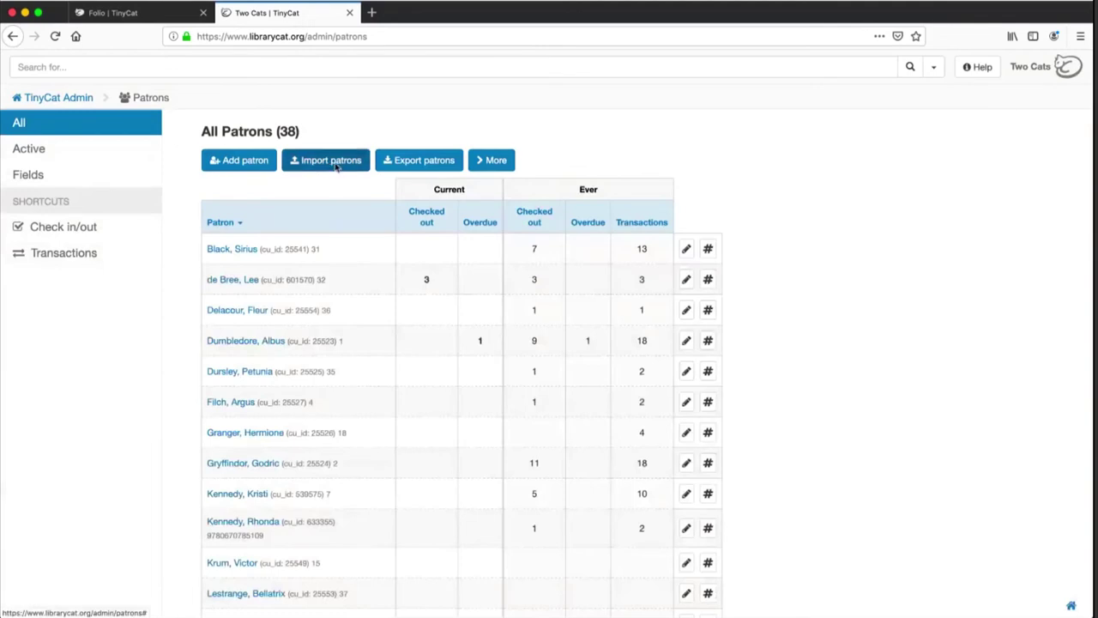
Upload patrons (2).csv from Downloads through Import patrons
click(336, 163)
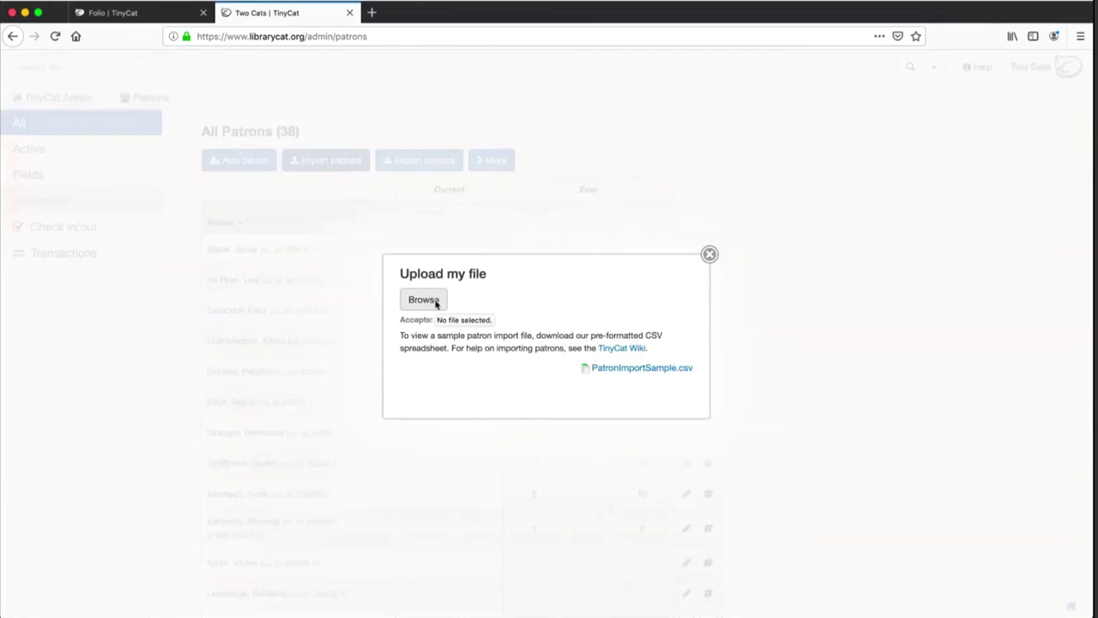
click(424, 300)
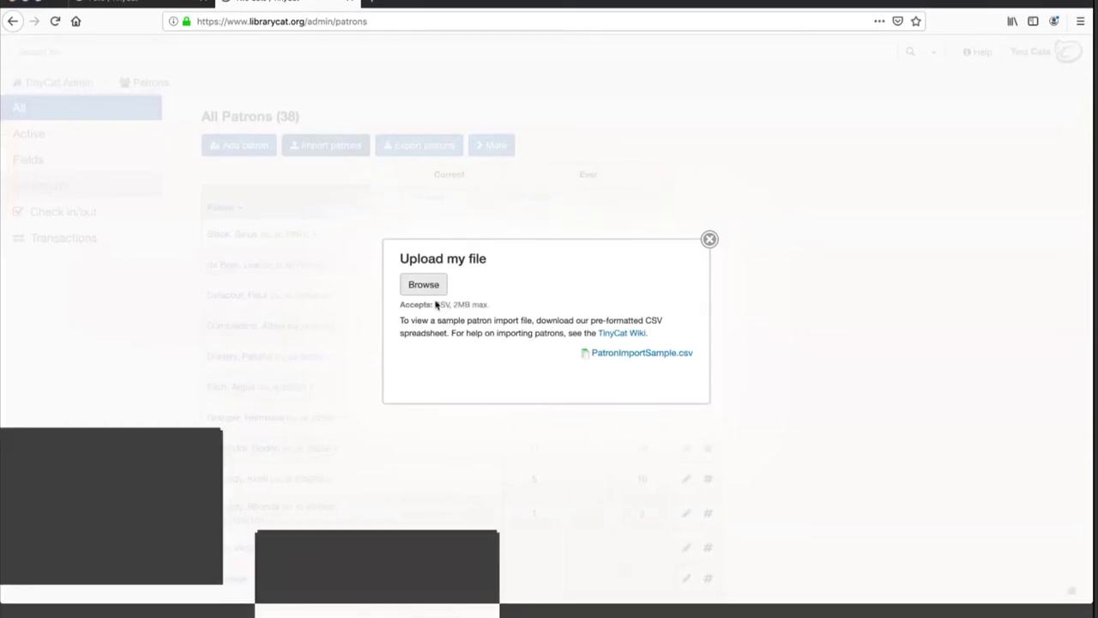
click(335, 171)
click(446, 154)
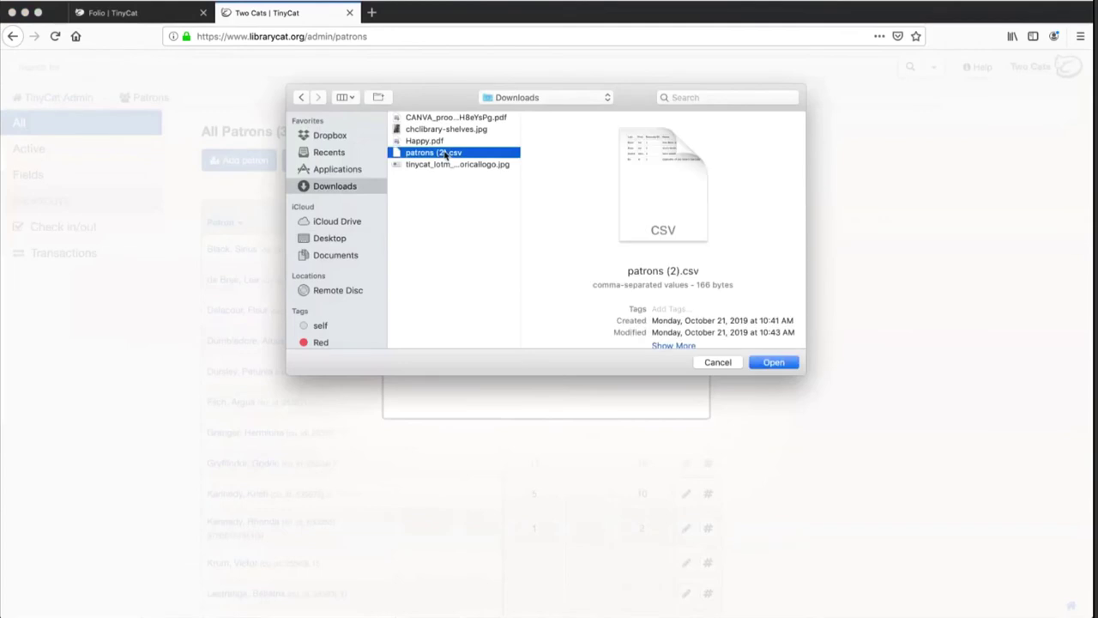
double_click(446, 153)
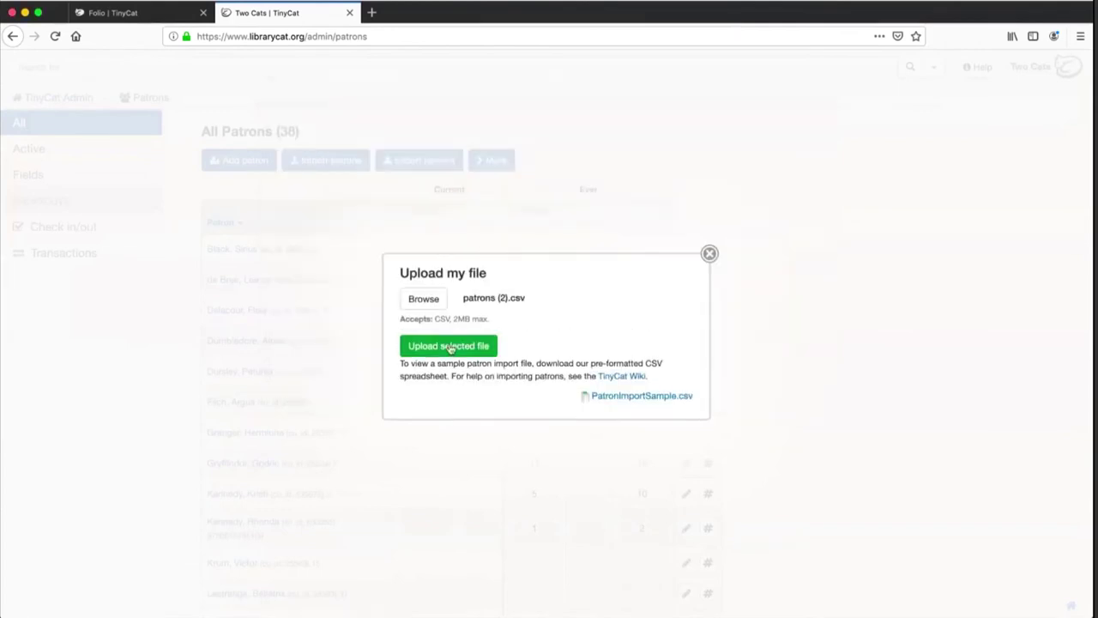
click(451, 347)
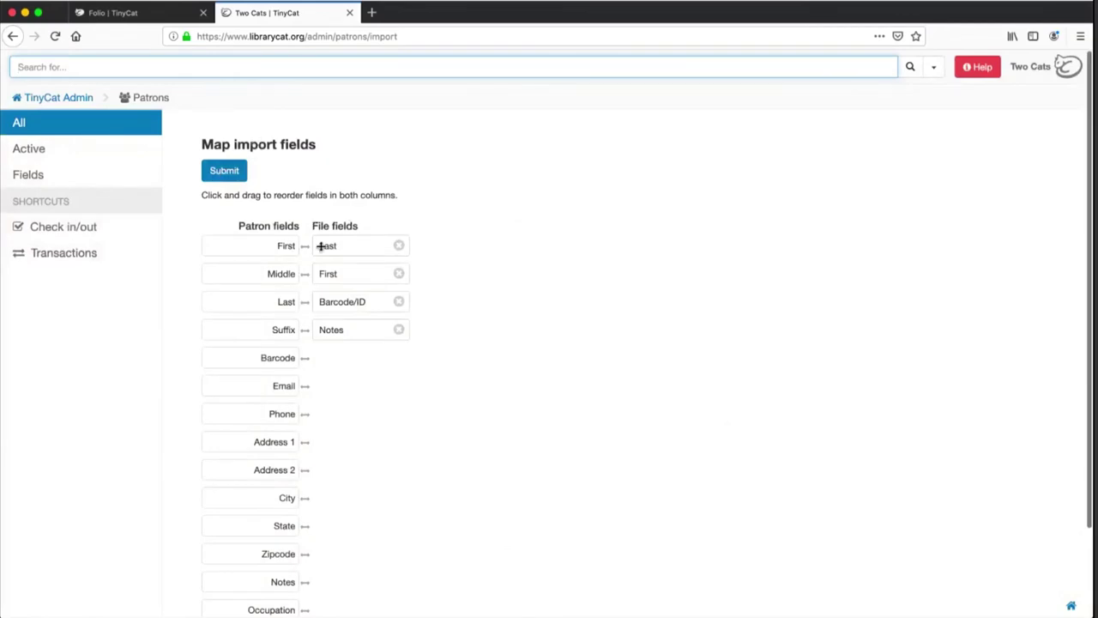
Match the file's columns to First, Barcode, Last and Notes, then leave without importing
drag(327, 246, 323, 303)
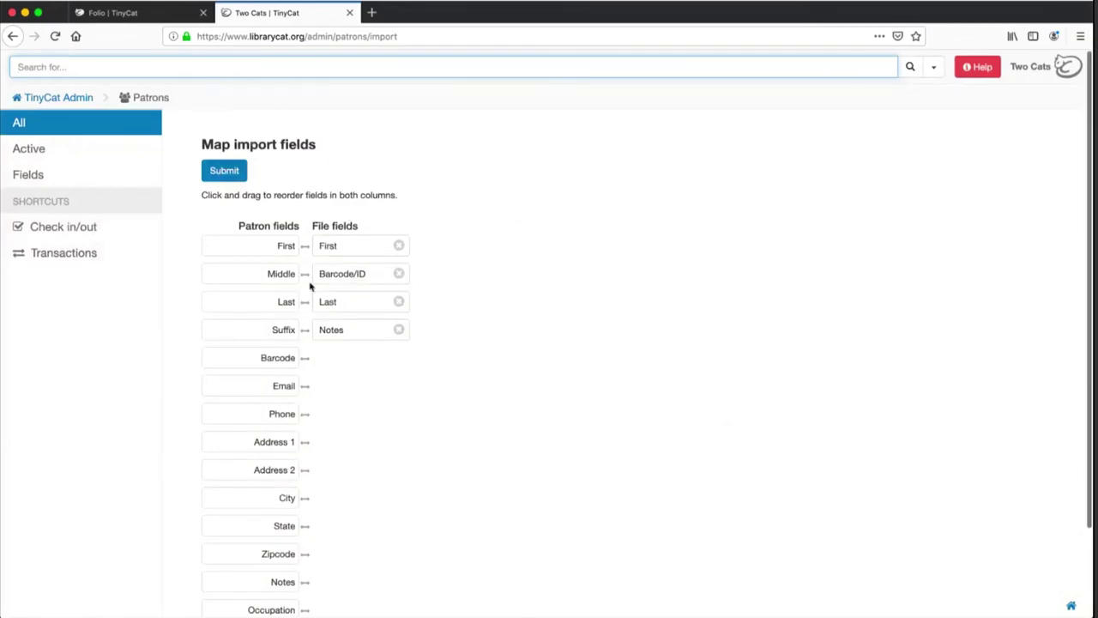
drag(269, 360, 276, 273)
drag(272, 331, 271, 300)
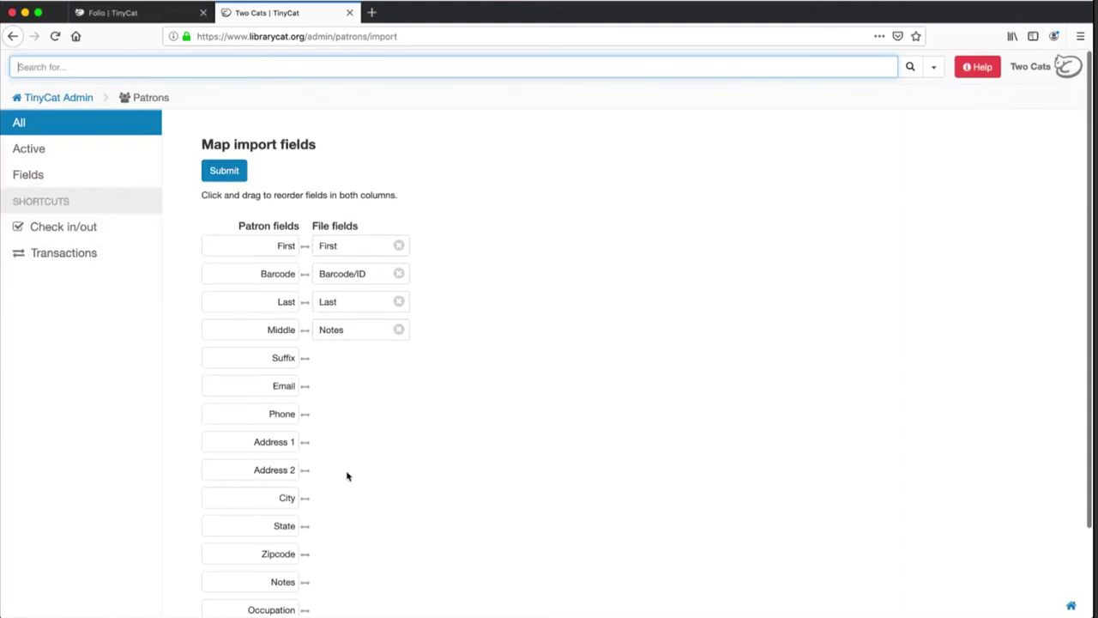
scroll(348, 476, down, 2)
drag(283, 498, 282, 245)
scroll(400, 310, up, 2)
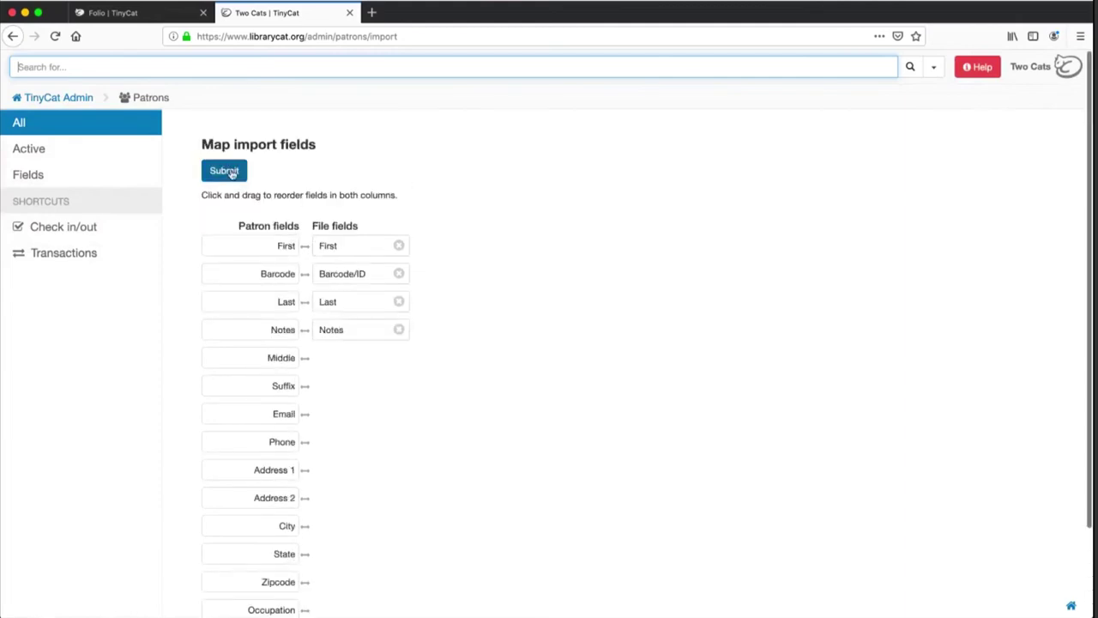
click(78, 125)
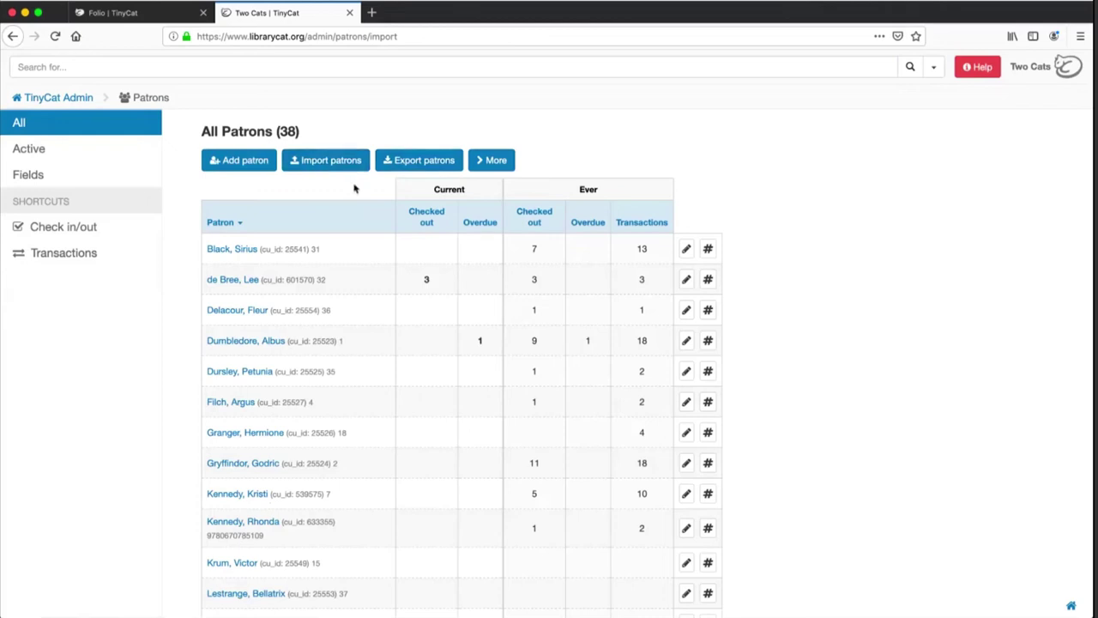
Reveal the More bulk actions and start Delete ALL transactions, cancelling at the second confirmation
click(498, 160)
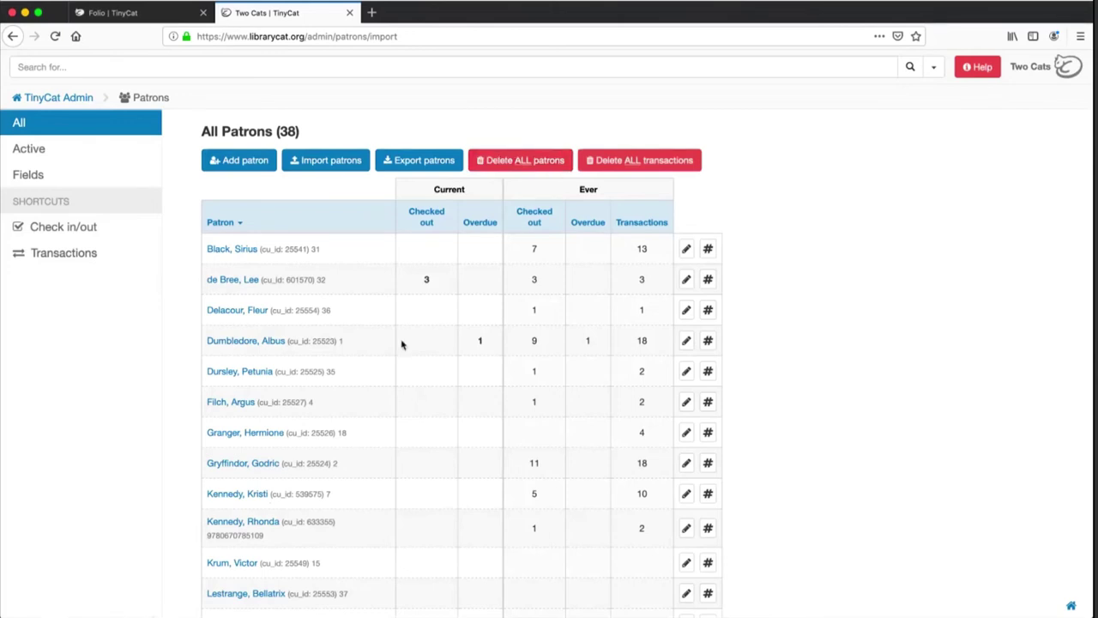
scroll(402, 344, down, 3)
scroll(401, 344, up, 2)
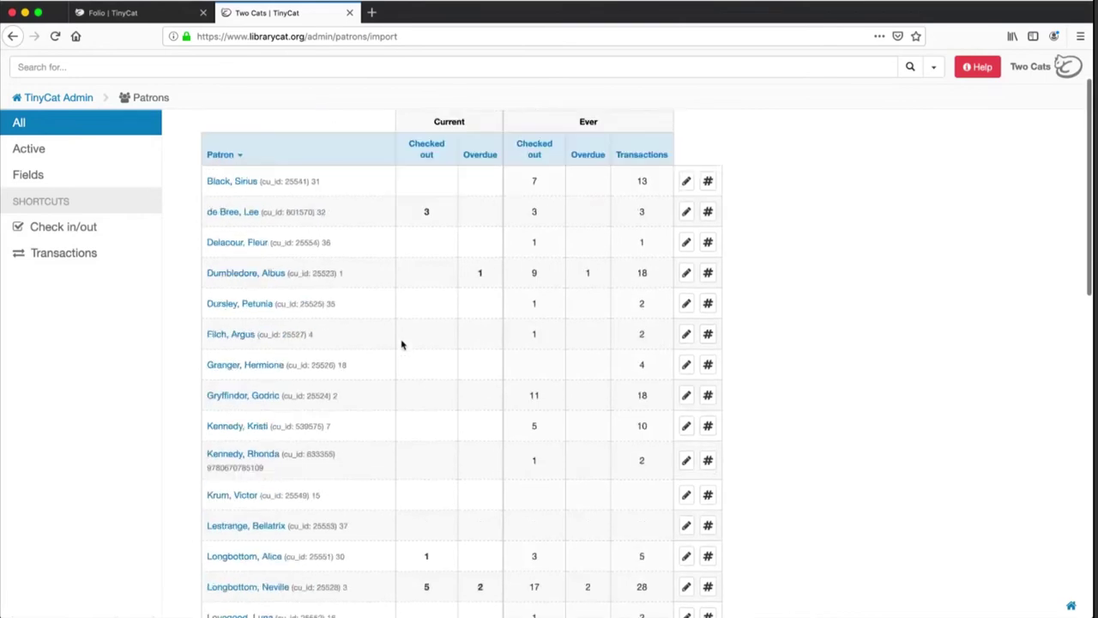
scroll(401, 344, up, 2)
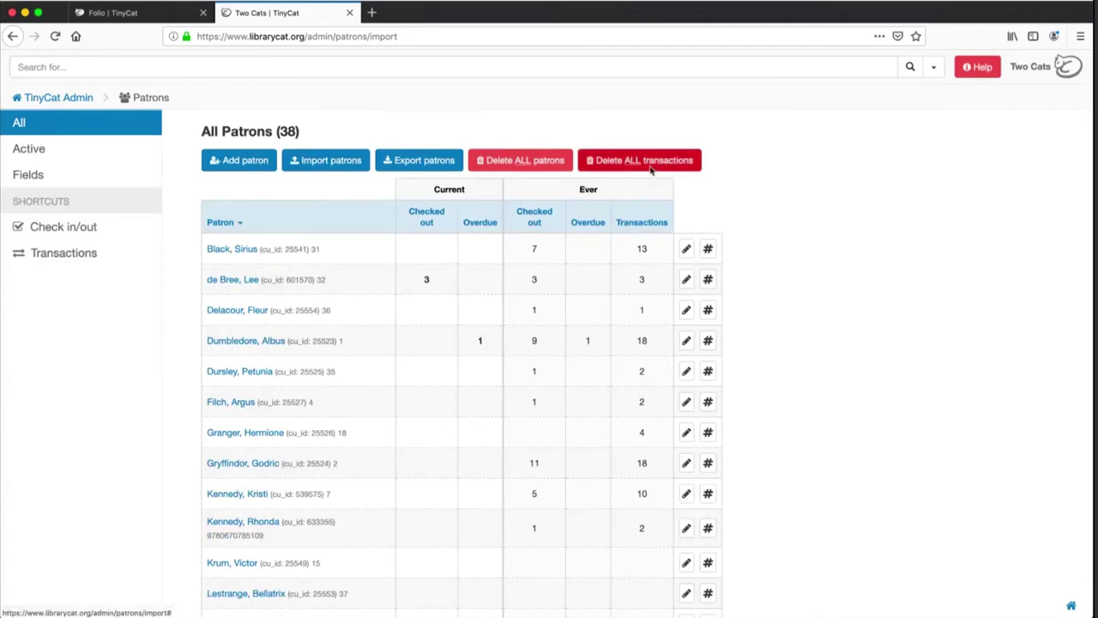
click(650, 169)
click(636, 284)
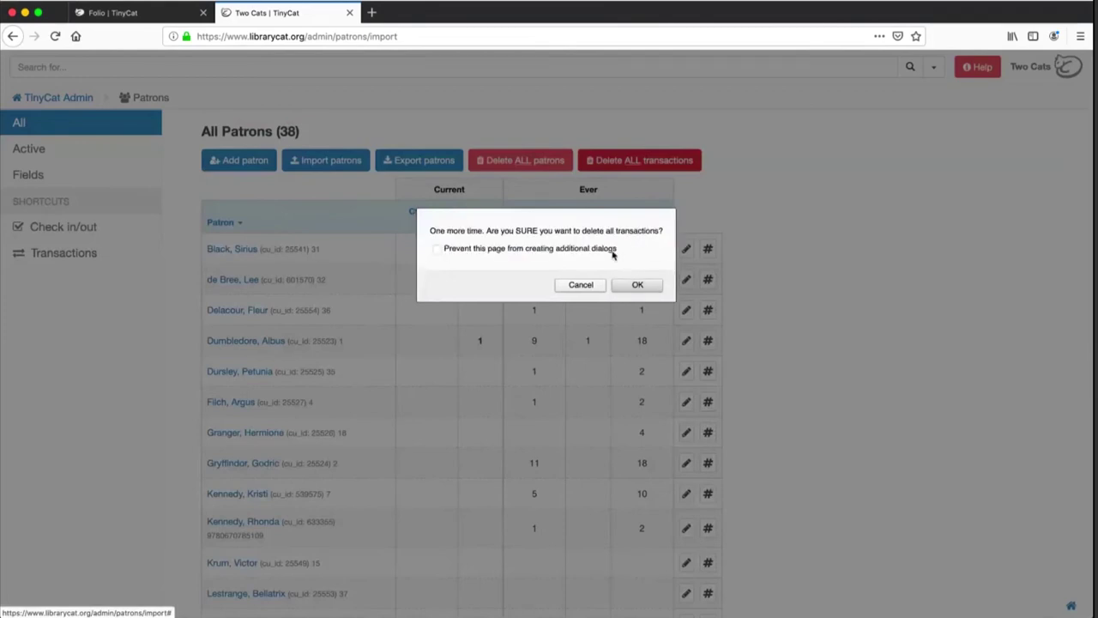
click(582, 286)
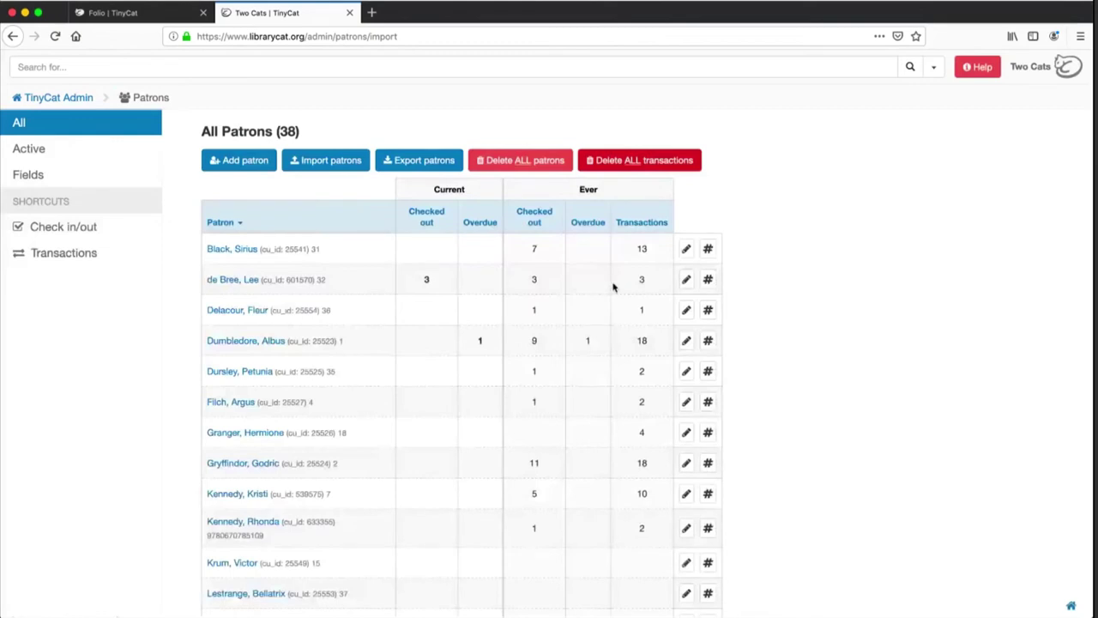
scroll(639, 265, down, 1)
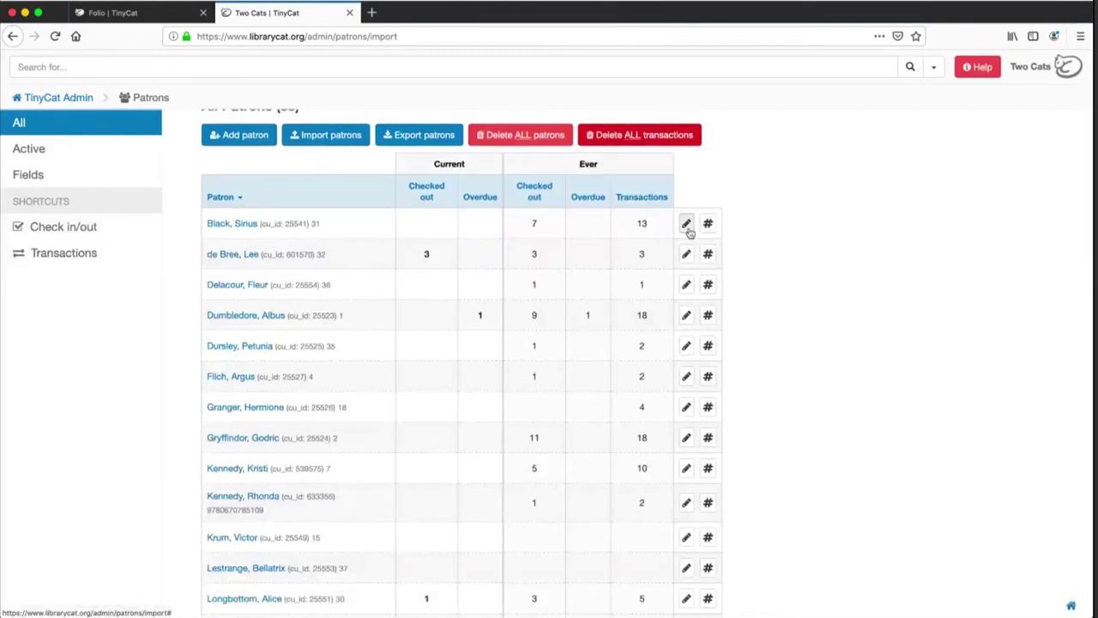
click(687, 224)
scroll(649, 305, down, 5)
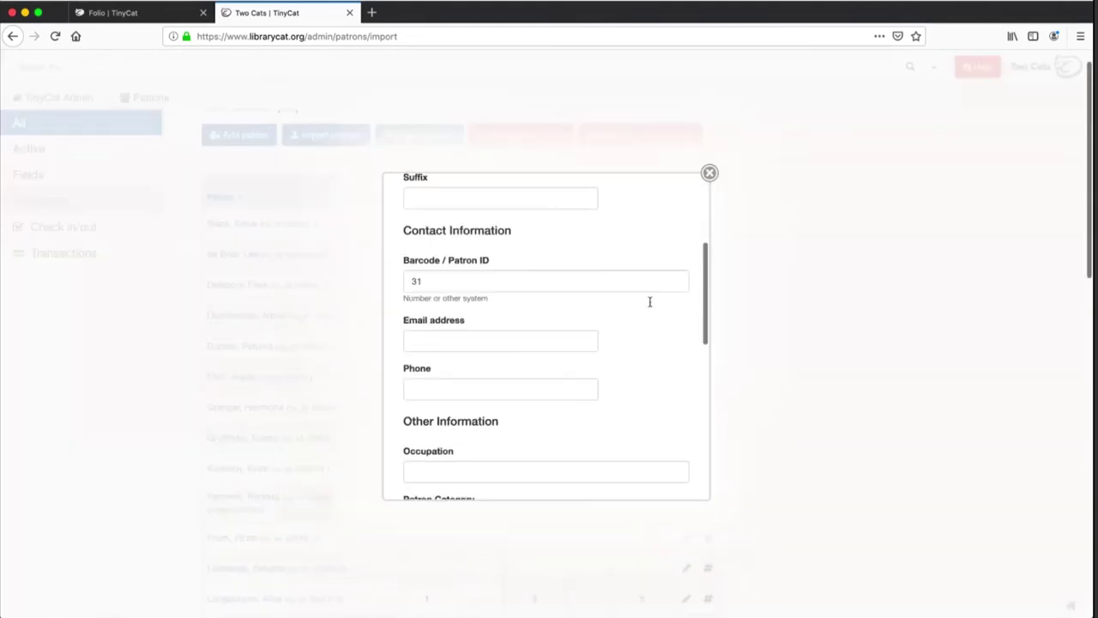
scroll(649, 302, down, 8)
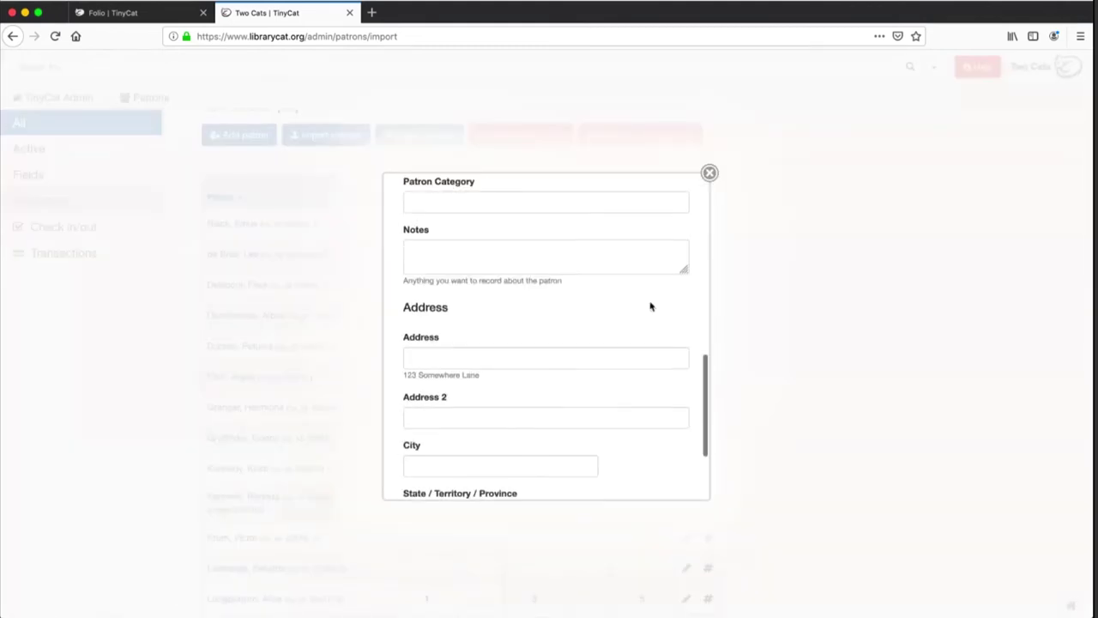
scroll(650, 307, down, 3)
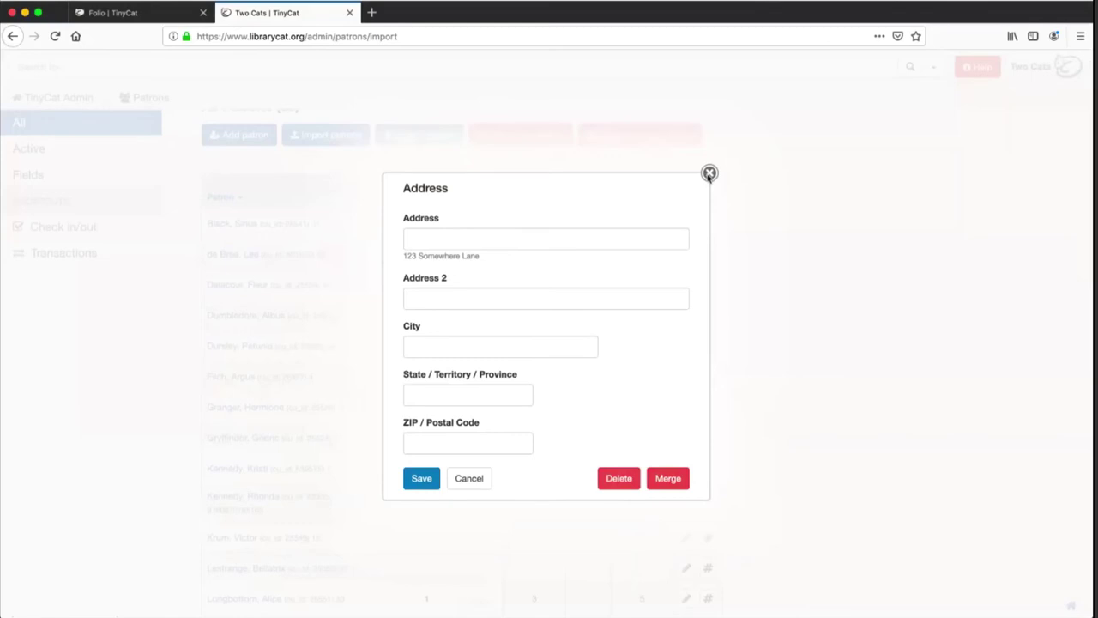
click(710, 174)
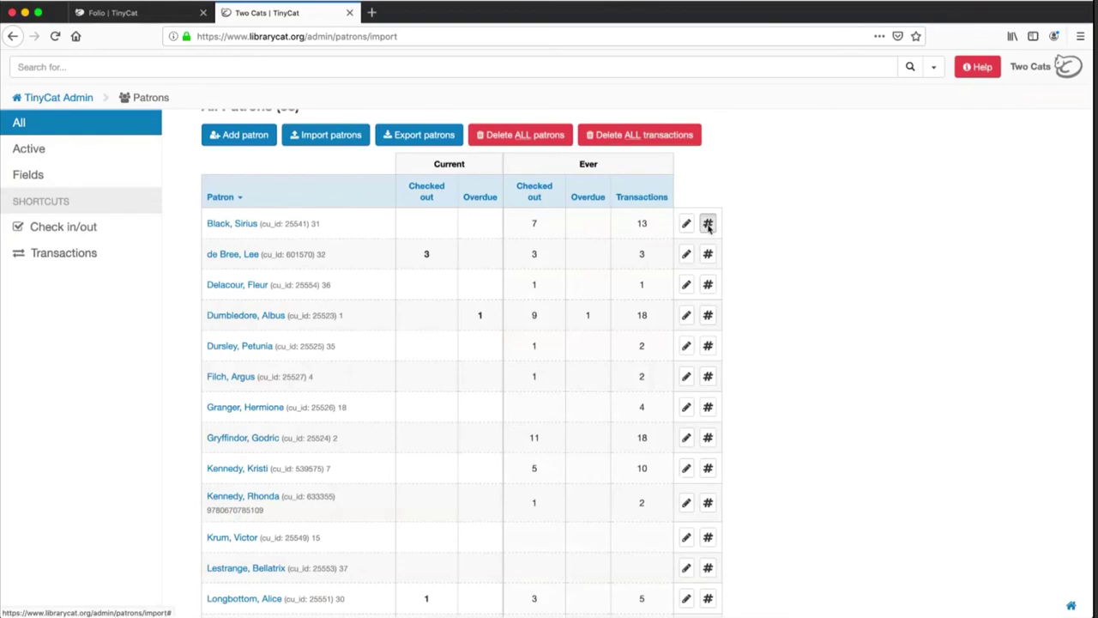
Generate a new password for the first patron, select it for copying, and dismiss the notice
click(708, 224)
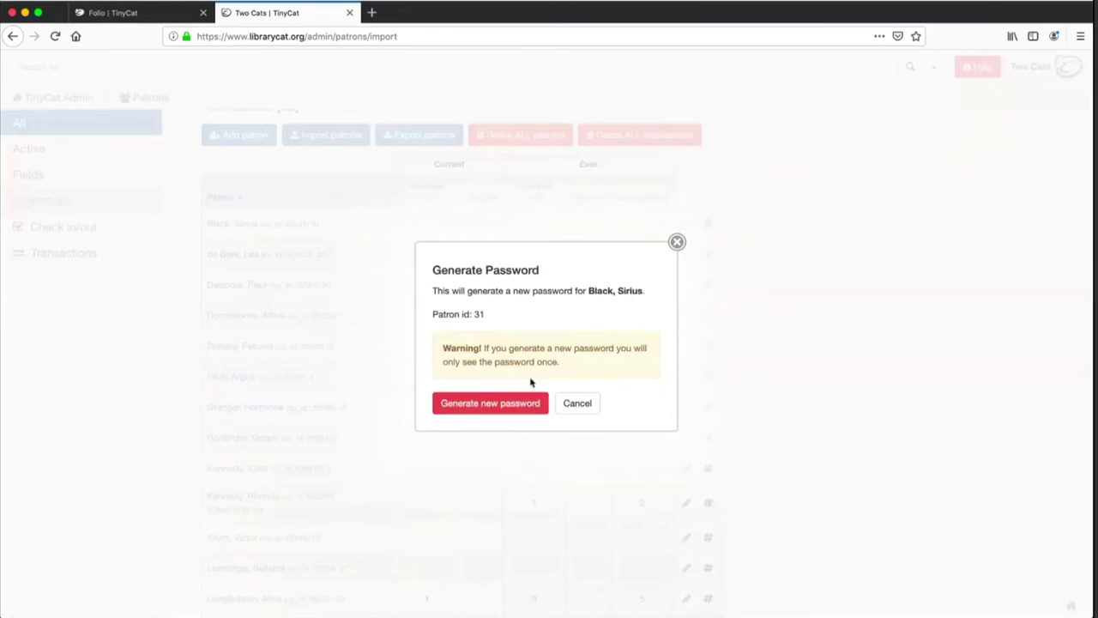
click(502, 402)
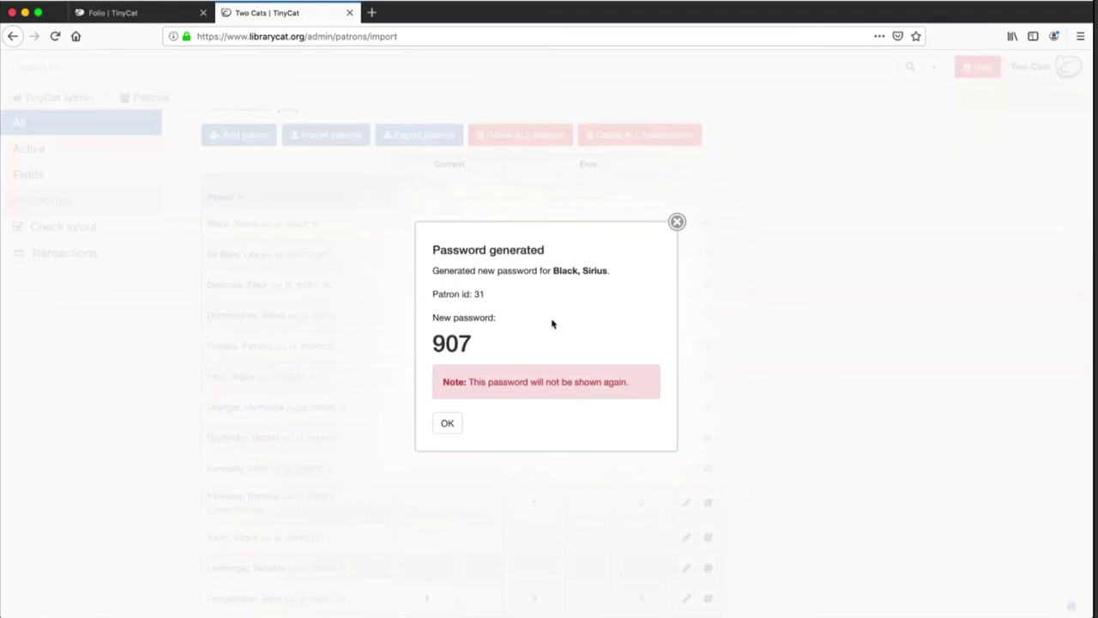
drag(433, 344, 488, 345)
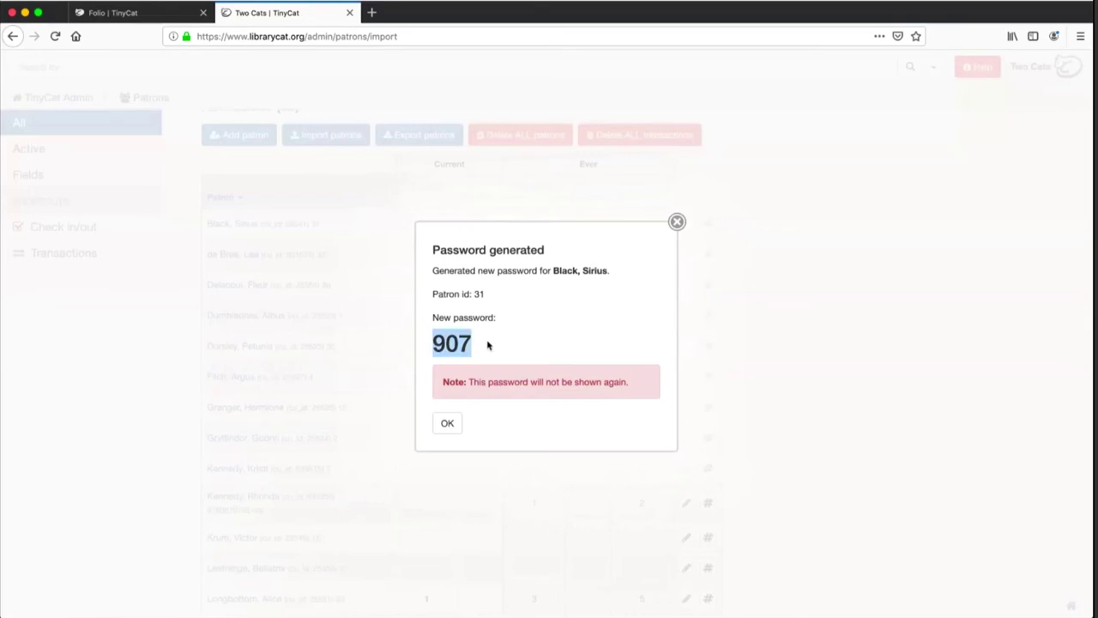
click(447, 425)
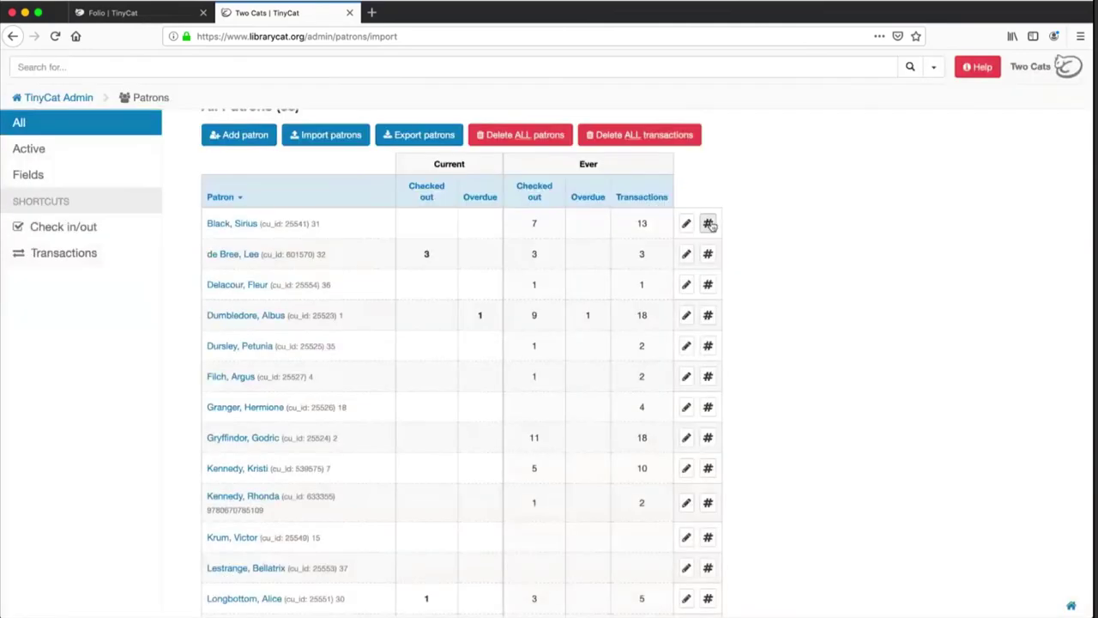
Generate another fresh password for the same patron and dismiss the notice
click(709, 224)
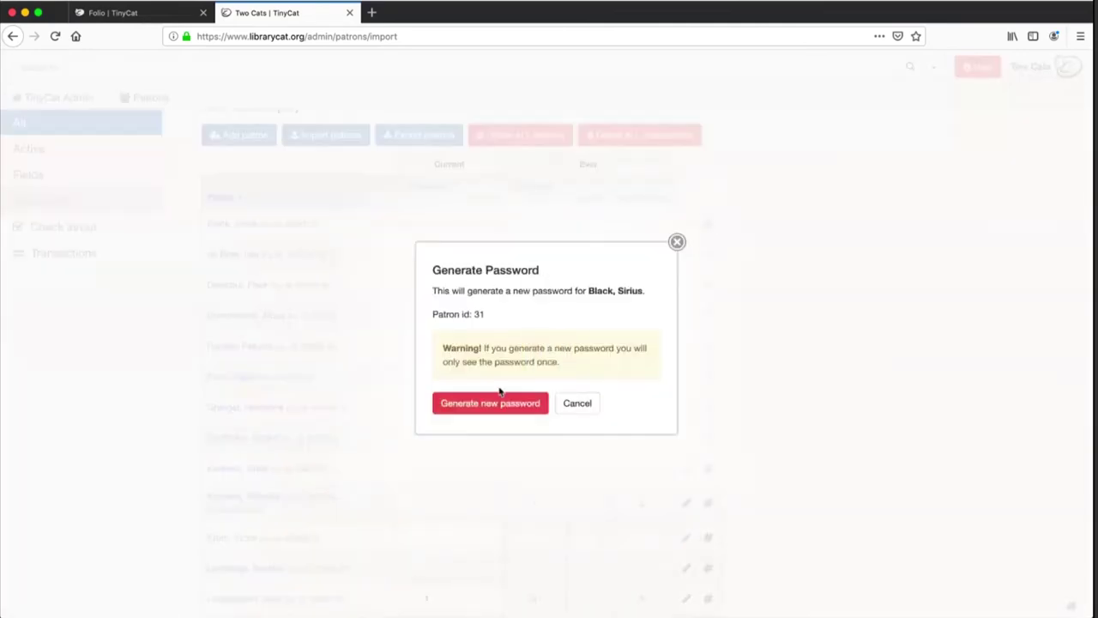
click(493, 401)
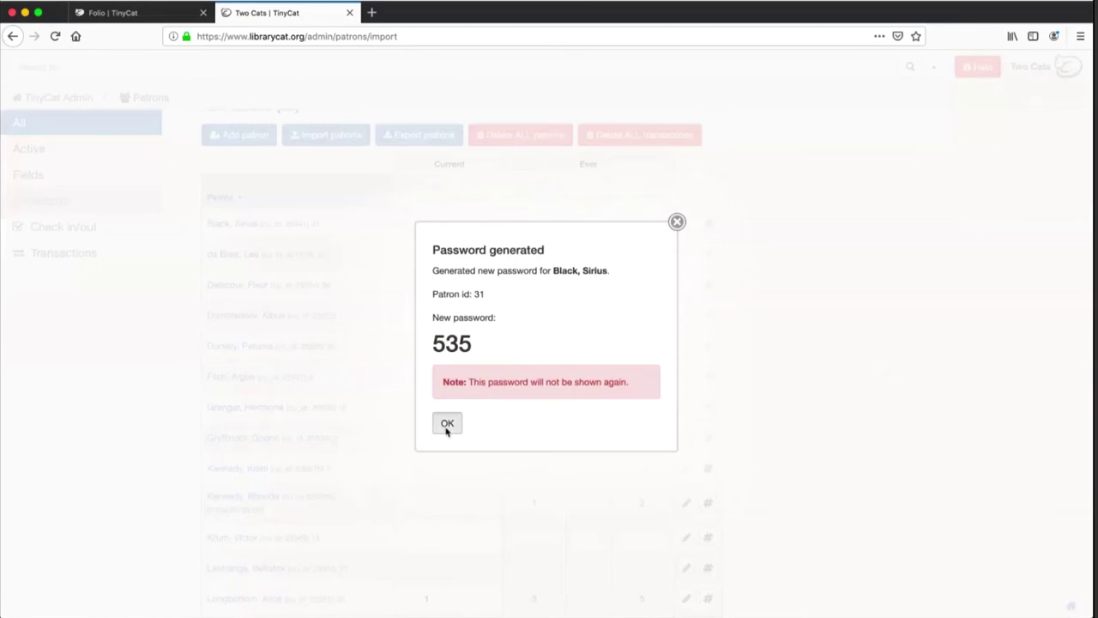
click(447, 424)
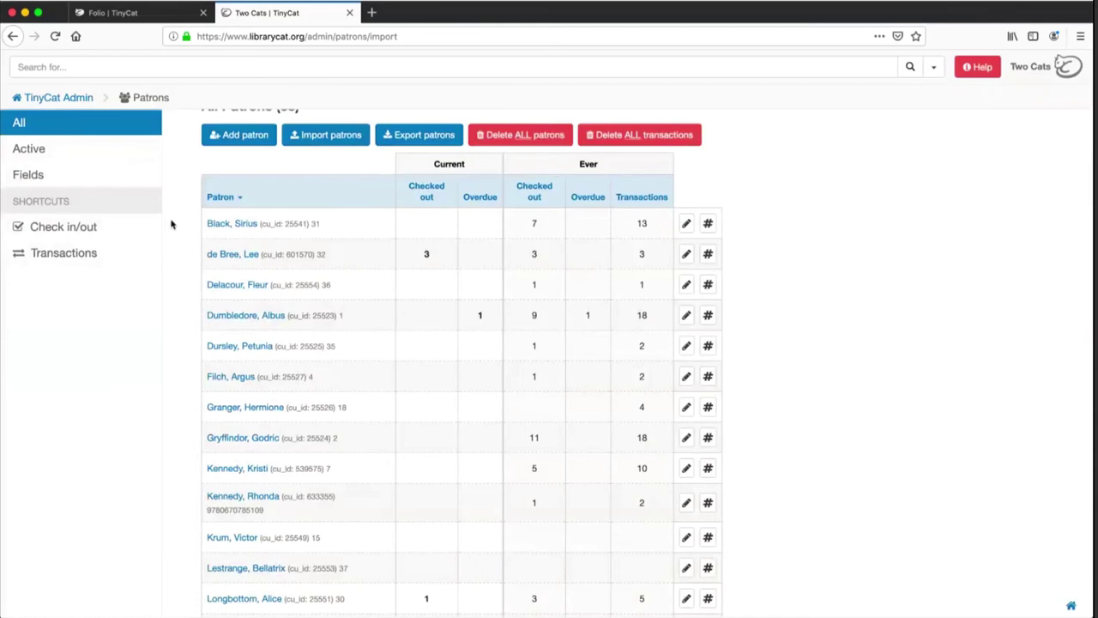
In Patron Fields, move Email up and back, then save the field layout in its original order
click(52, 178)
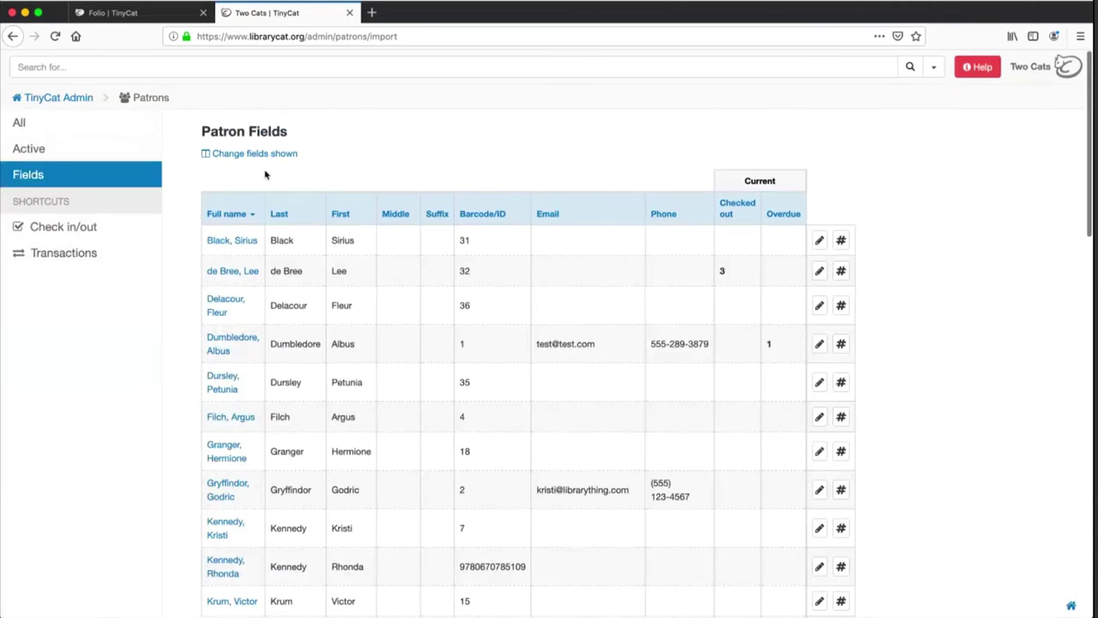
click(264, 154)
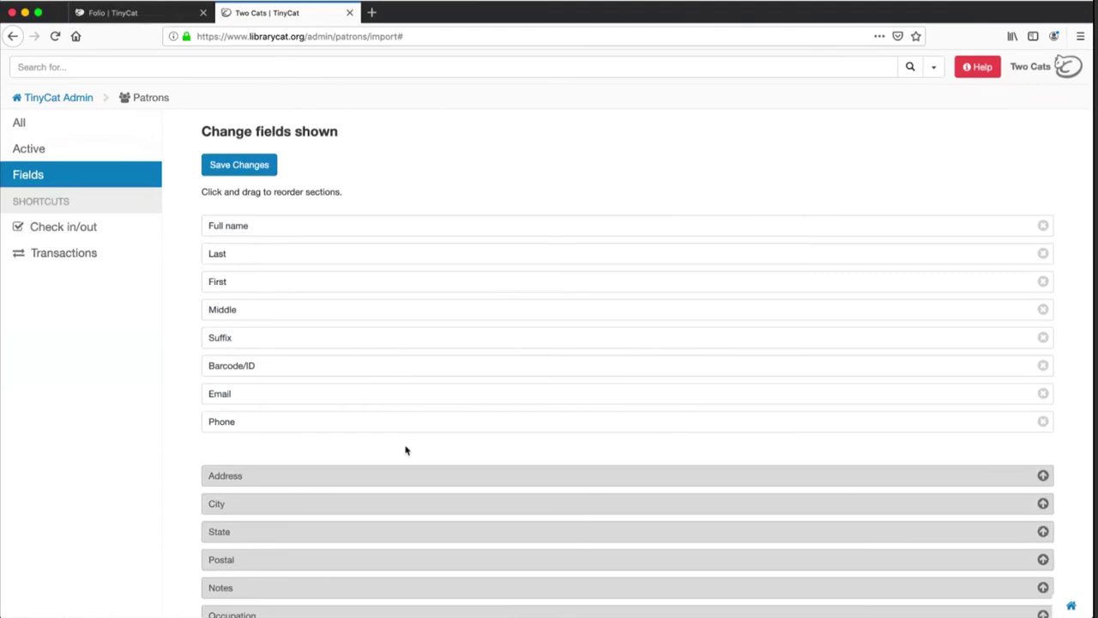
scroll(405, 451, down, 3)
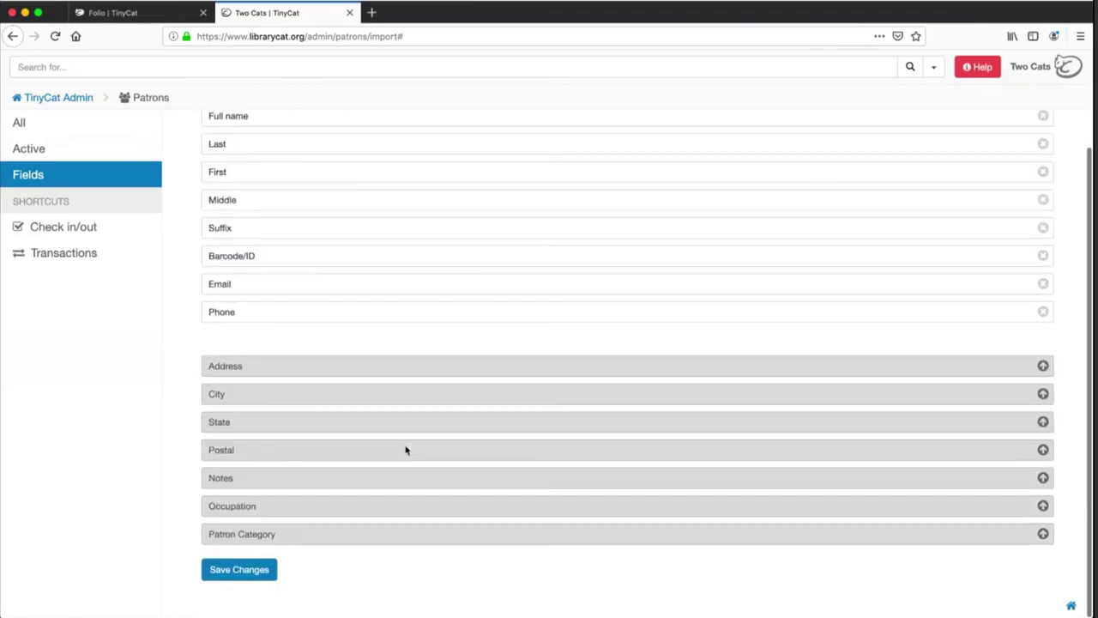
scroll(407, 448, up, 2)
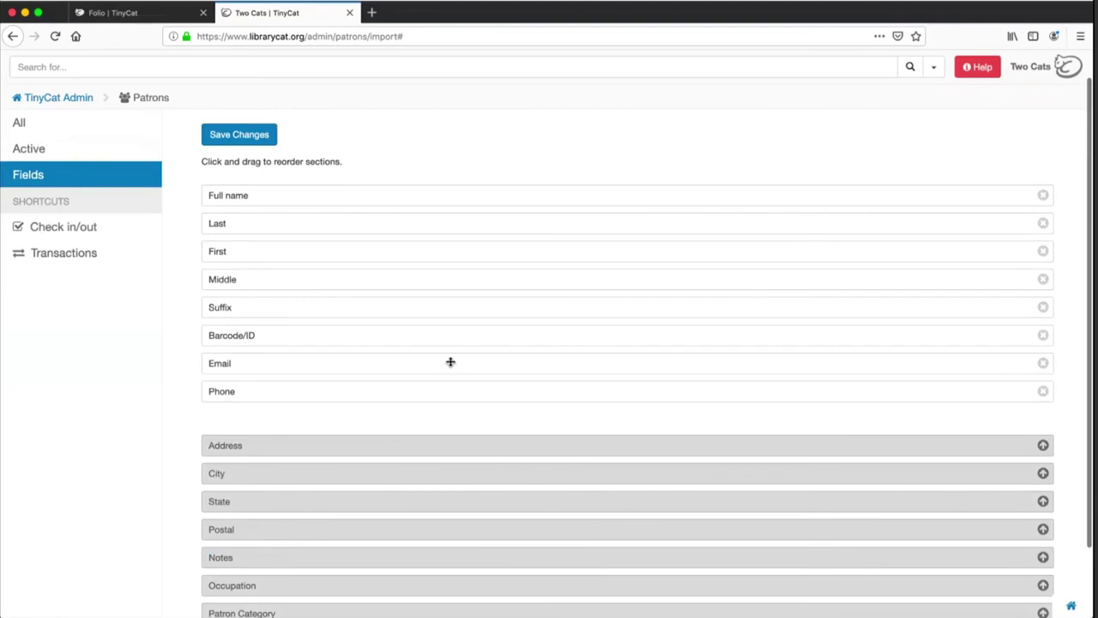
mouse_move(449, 363)
mouse_down()
mouse_move(455, 248)
mouse_move(439, 361)
mouse_up()
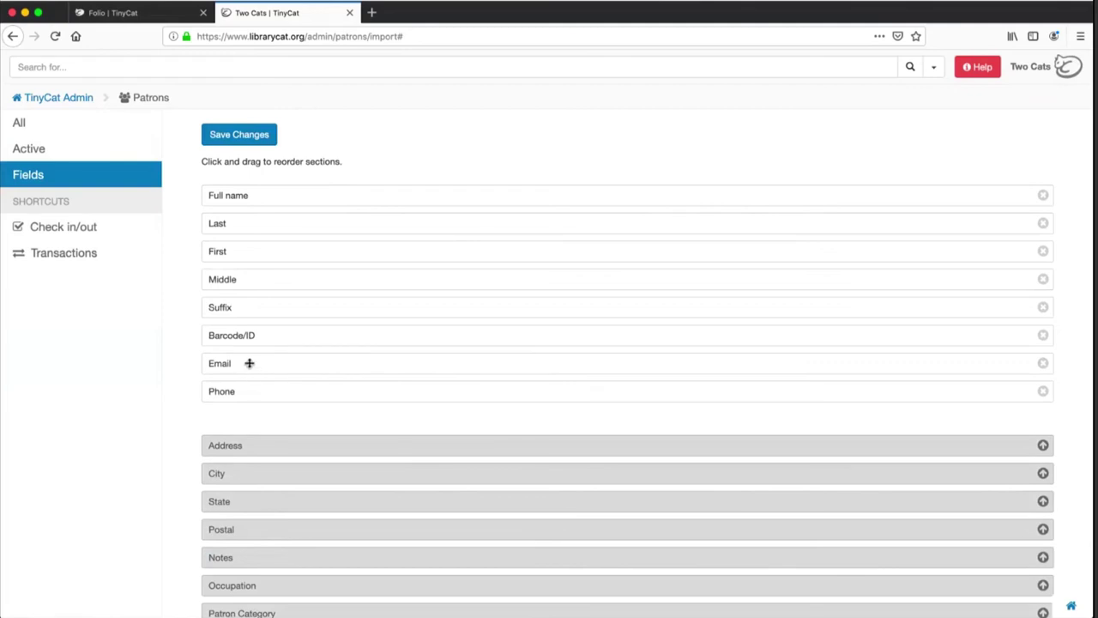
click(238, 137)
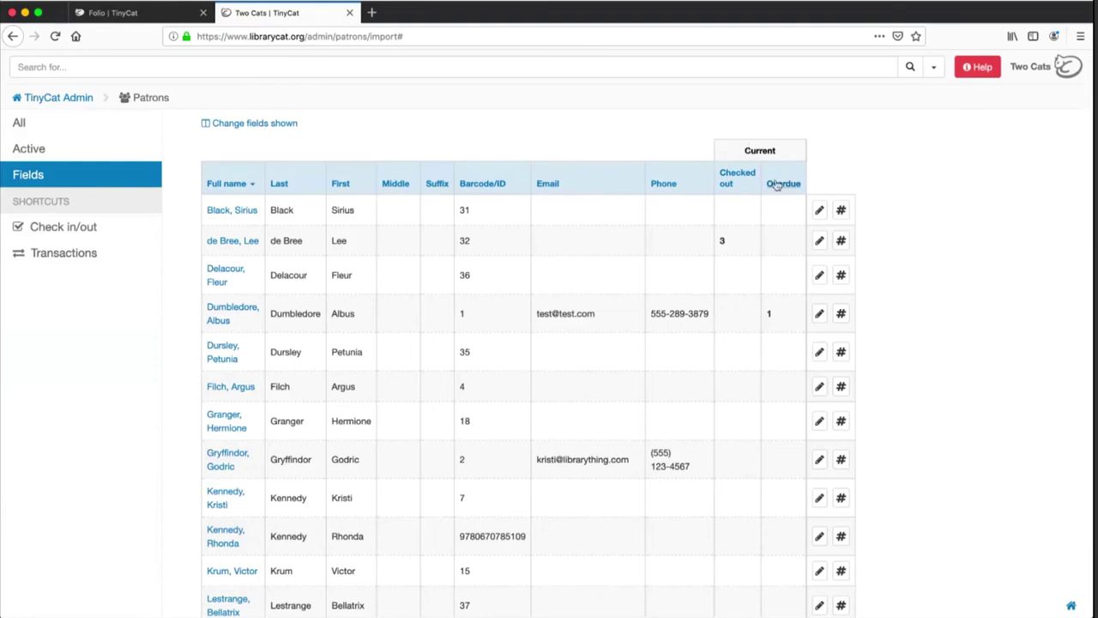
click(776, 184)
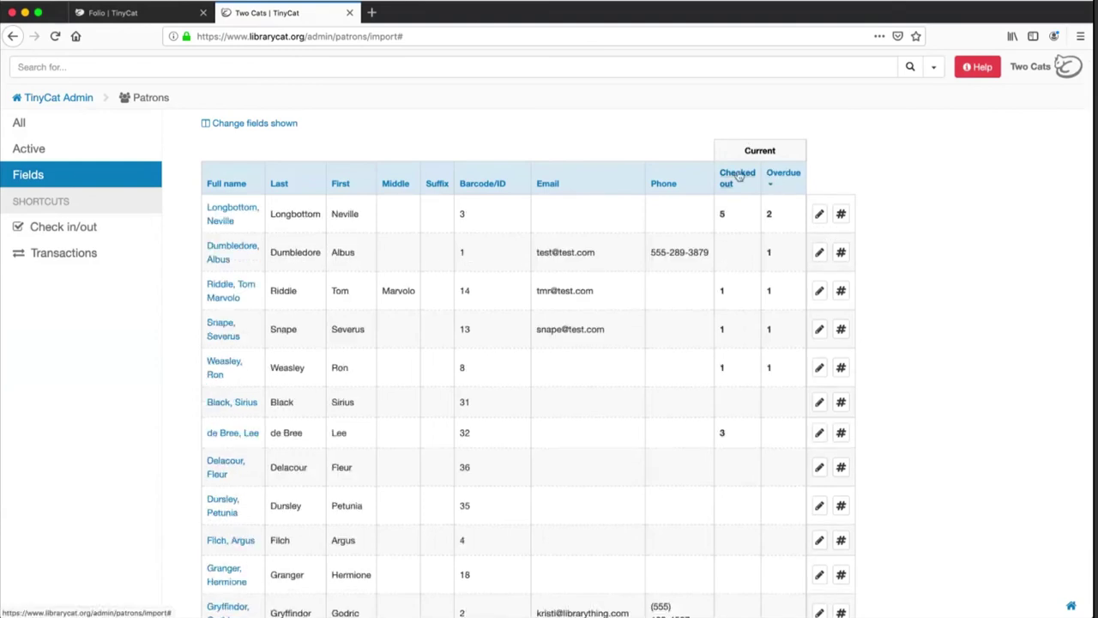
click(739, 176)
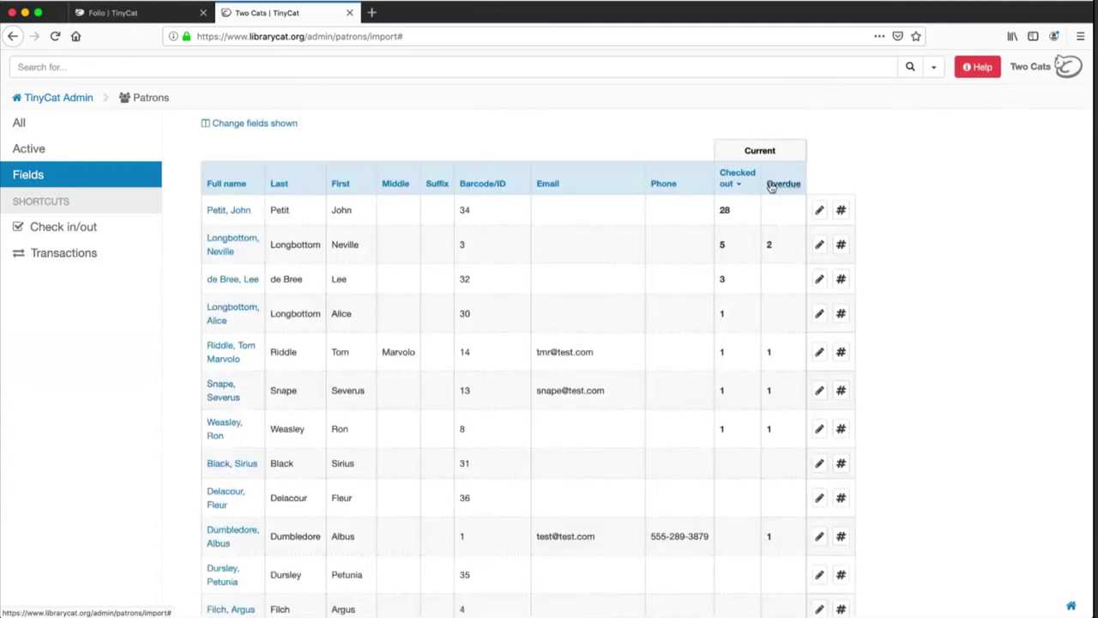
click(771, 185)
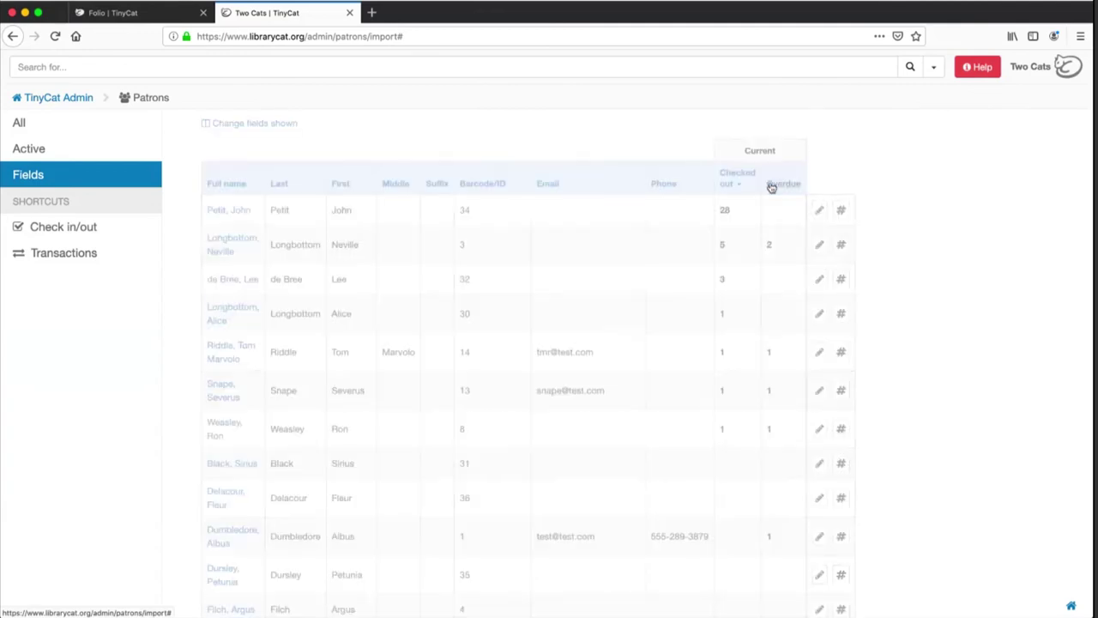
drag(536, 254, 598, 257)
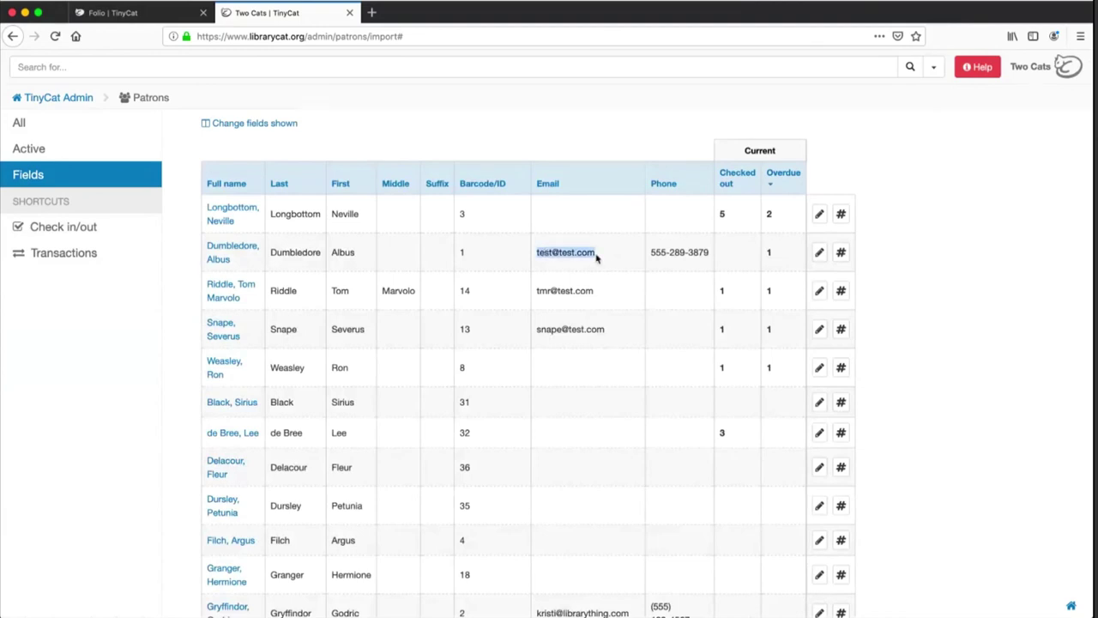
click(670, 265)
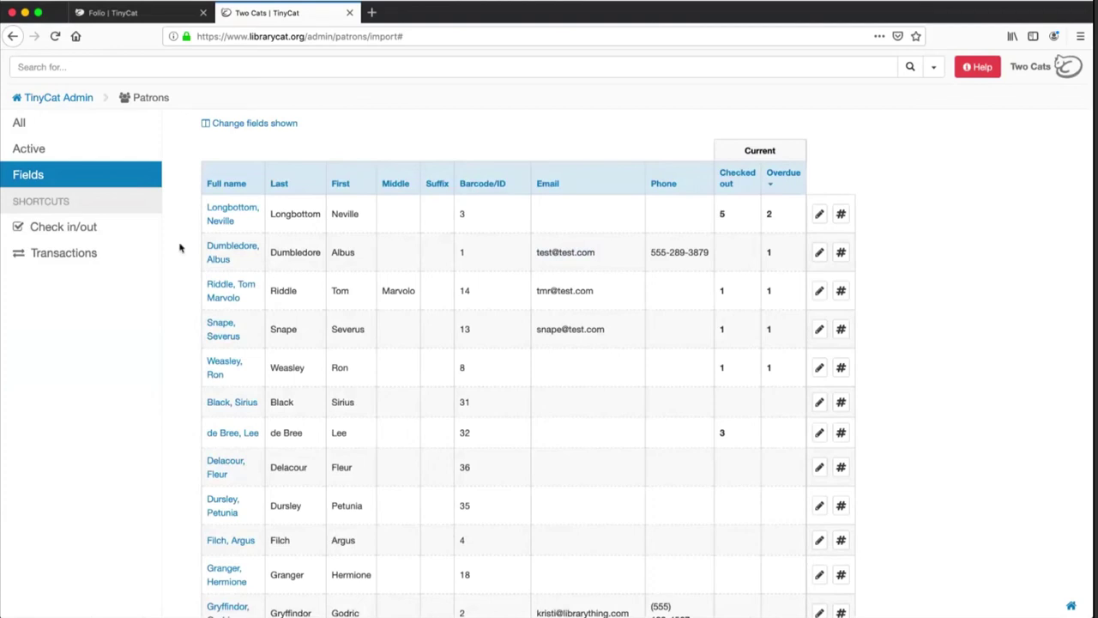
scroll(180, 248, up, 1)
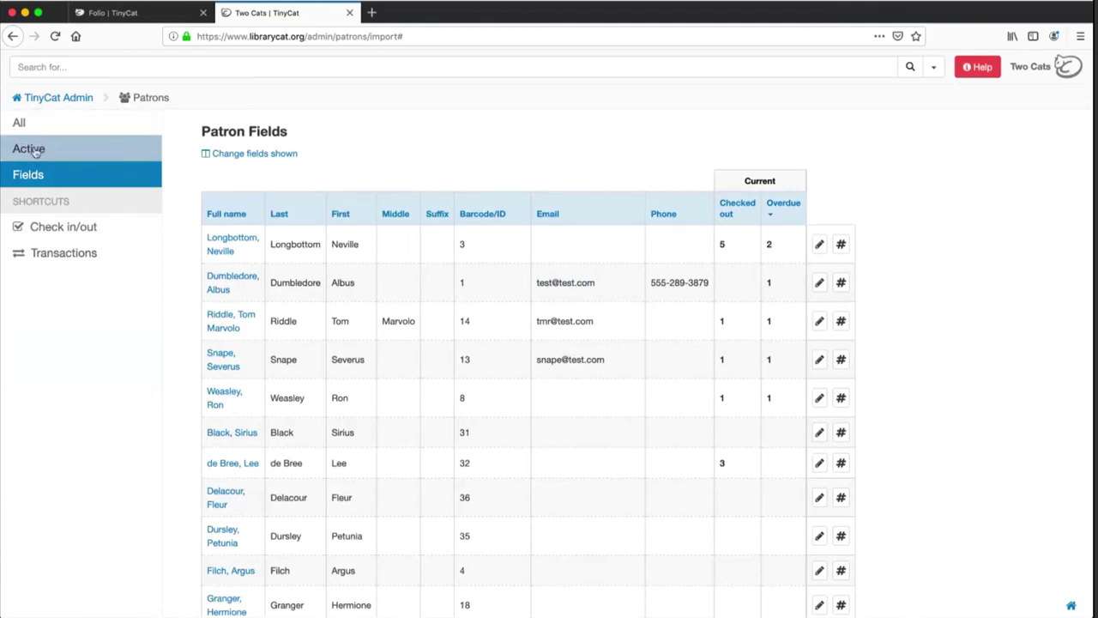
click(34, 151)
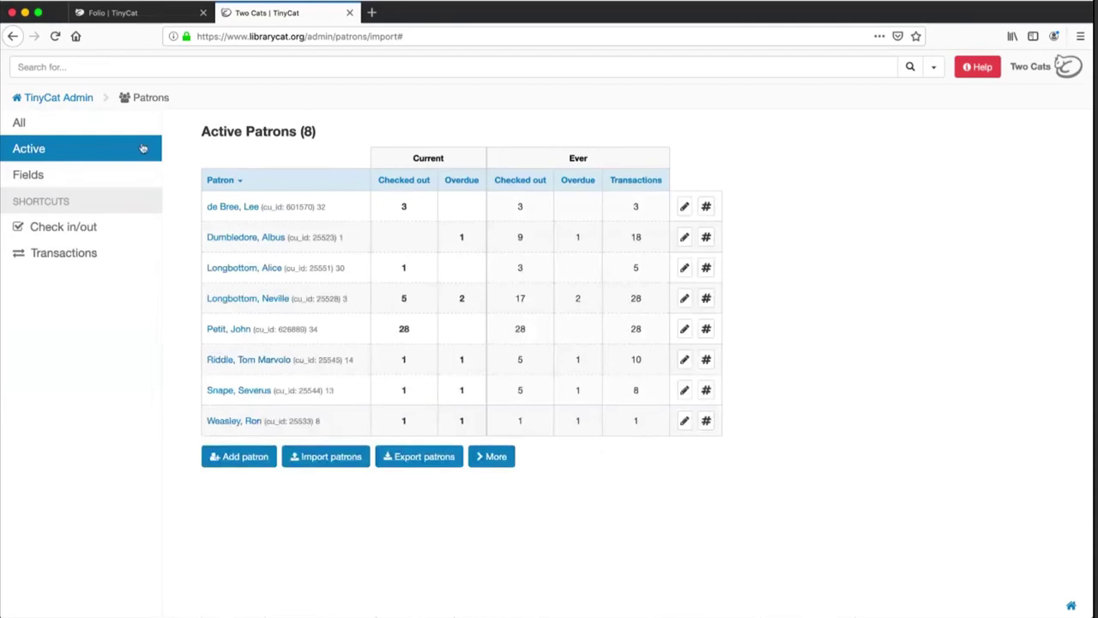
click(33, 177)
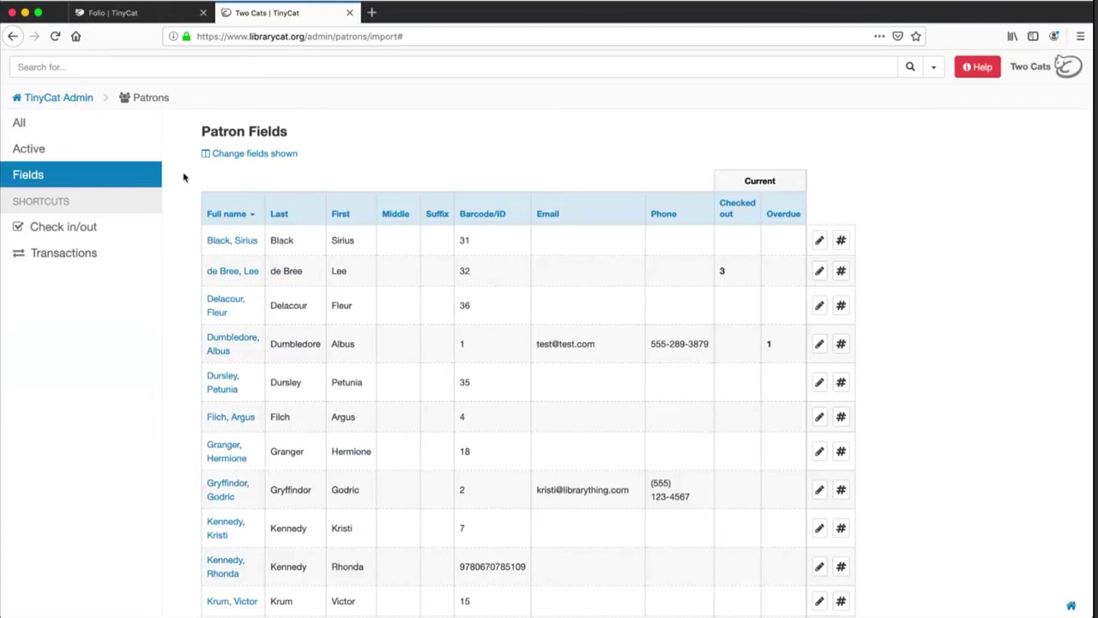
Return to the TinyCat Admin dashboard via the breadcrumb link
click(80, 100)
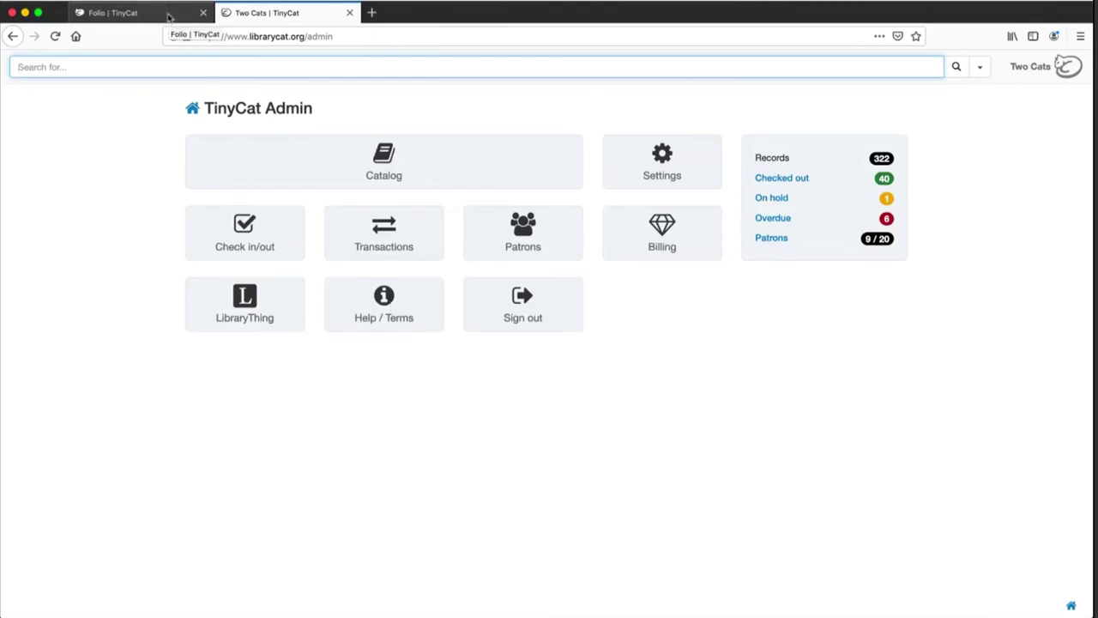
Load librarything.com in the Folio tab, then show LibraryThing Links in the Two Cats tab
click(169, 16)
click(254, 35)
text(libraryth)
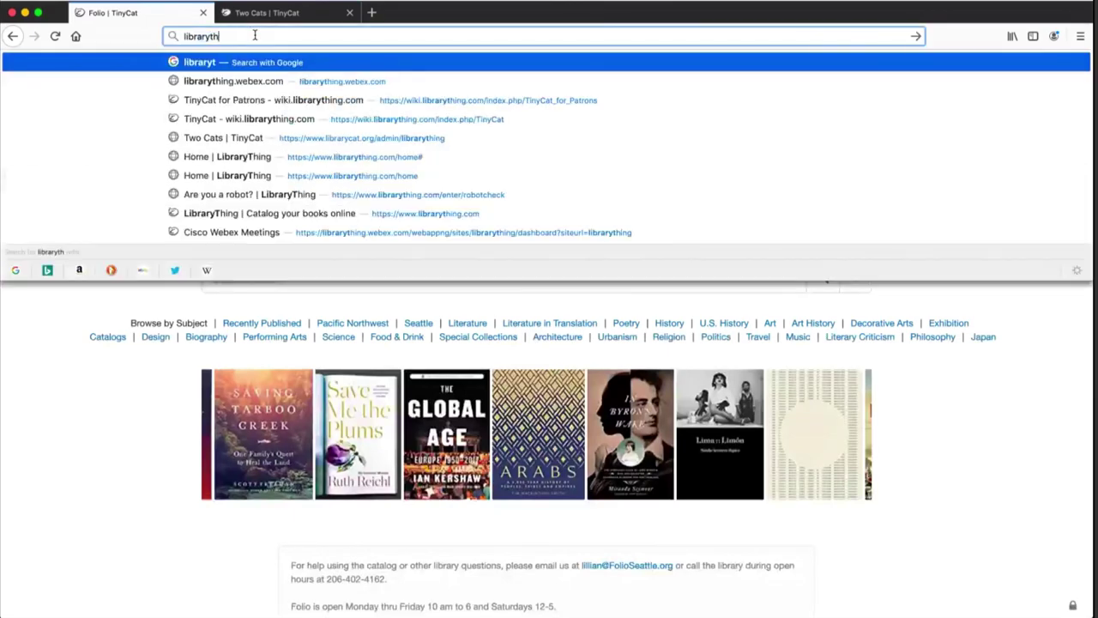
text(ing.c)
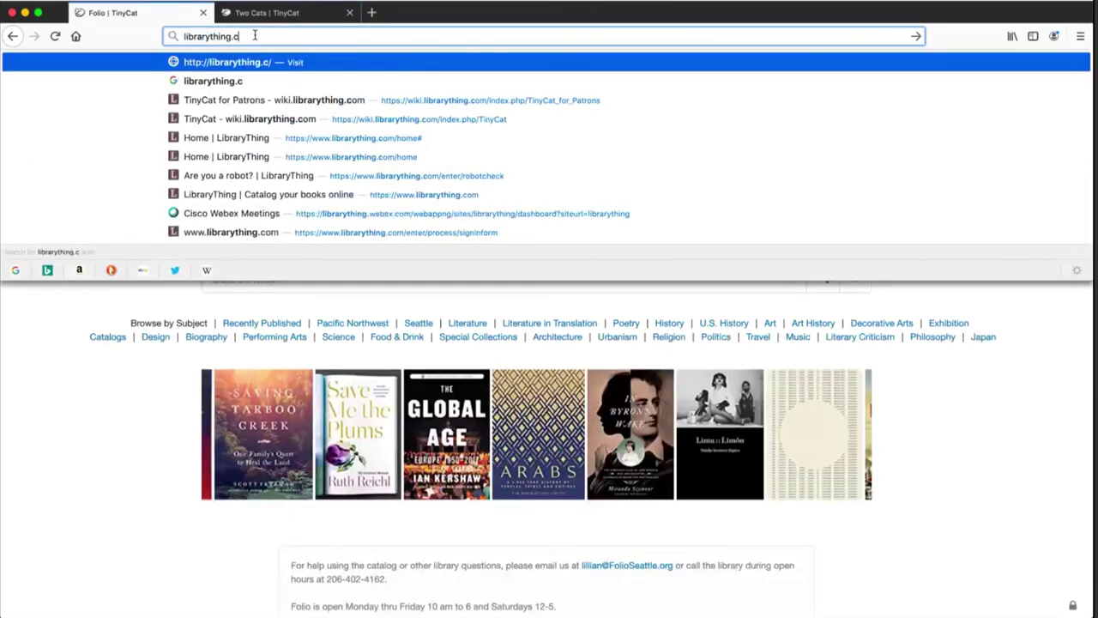
text(om)
key(Return)
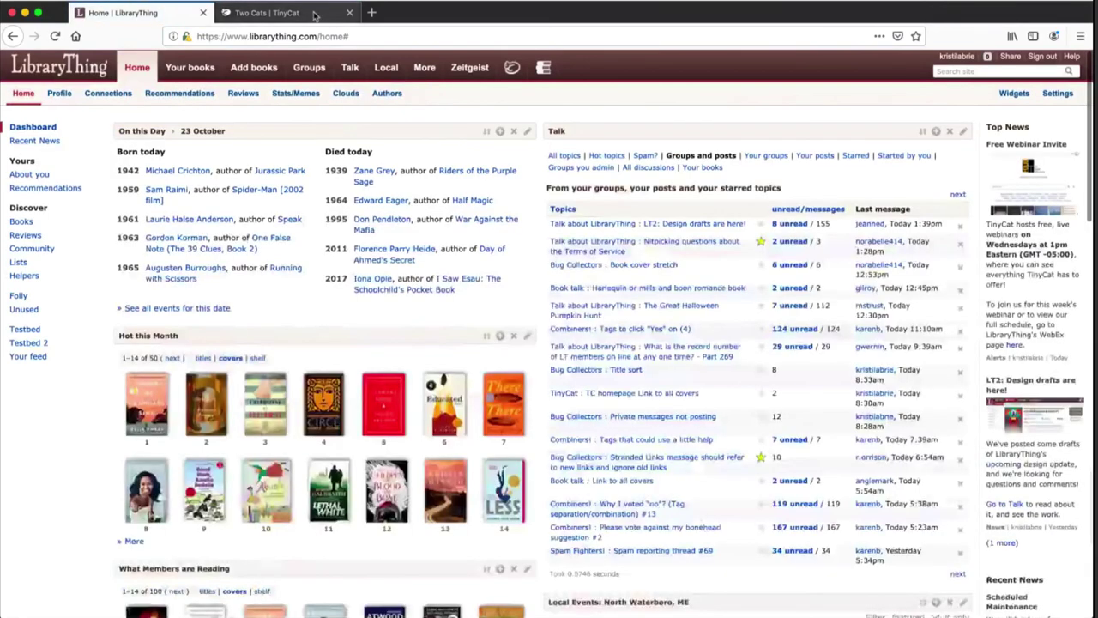
click(267, 13)
click(262, 297)
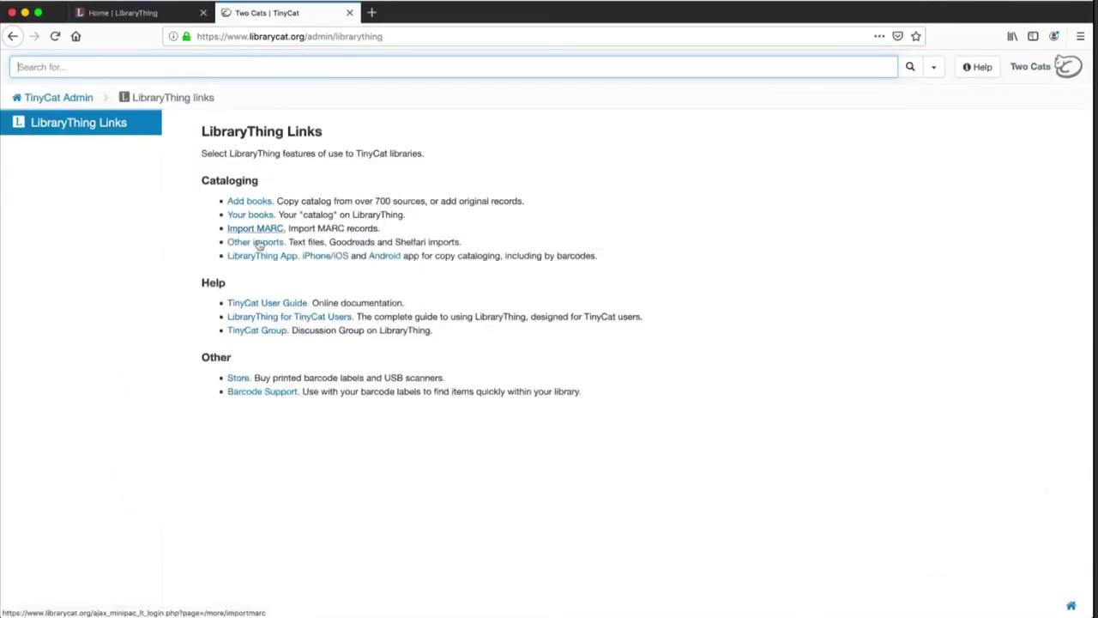
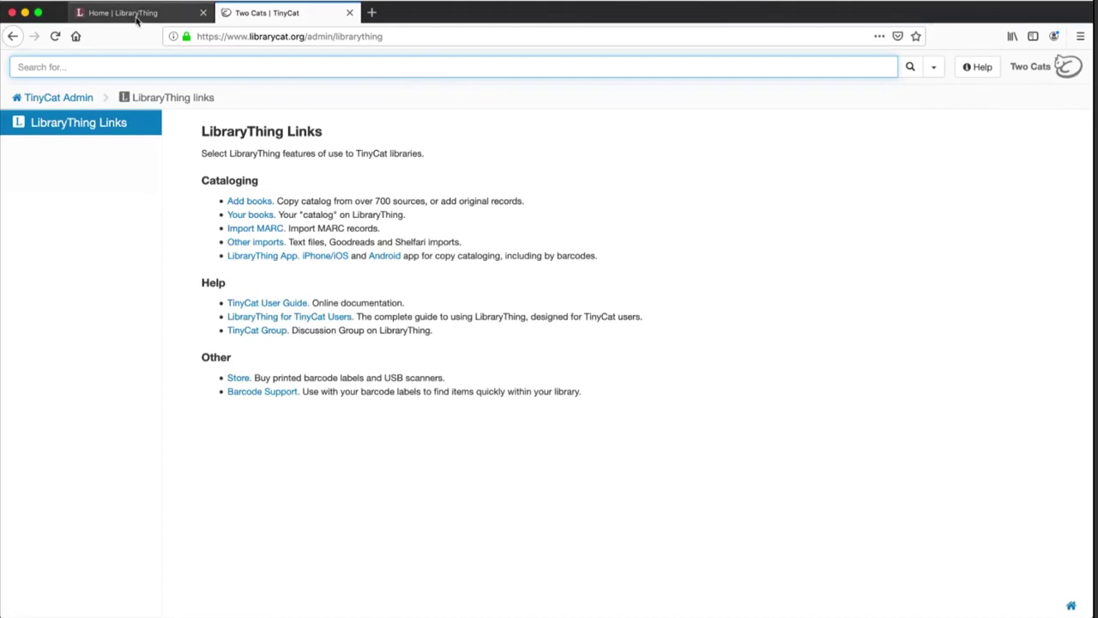
Open the LibraryThing Your books catalog and turn Power Edit off to show the 282-item list
click(136, 19)
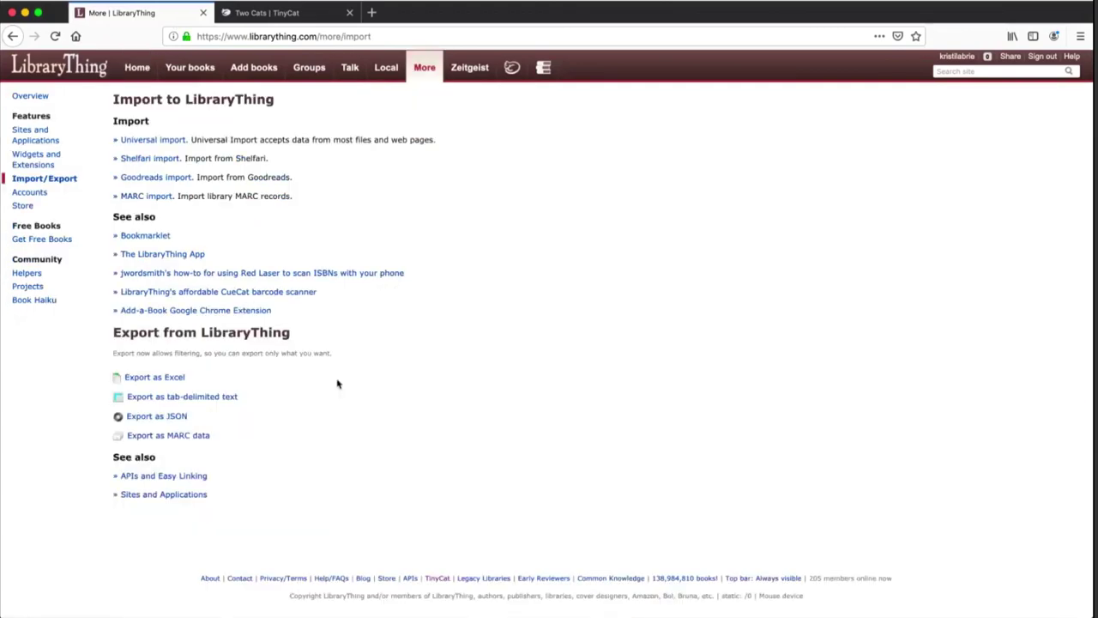
click(281, 13)
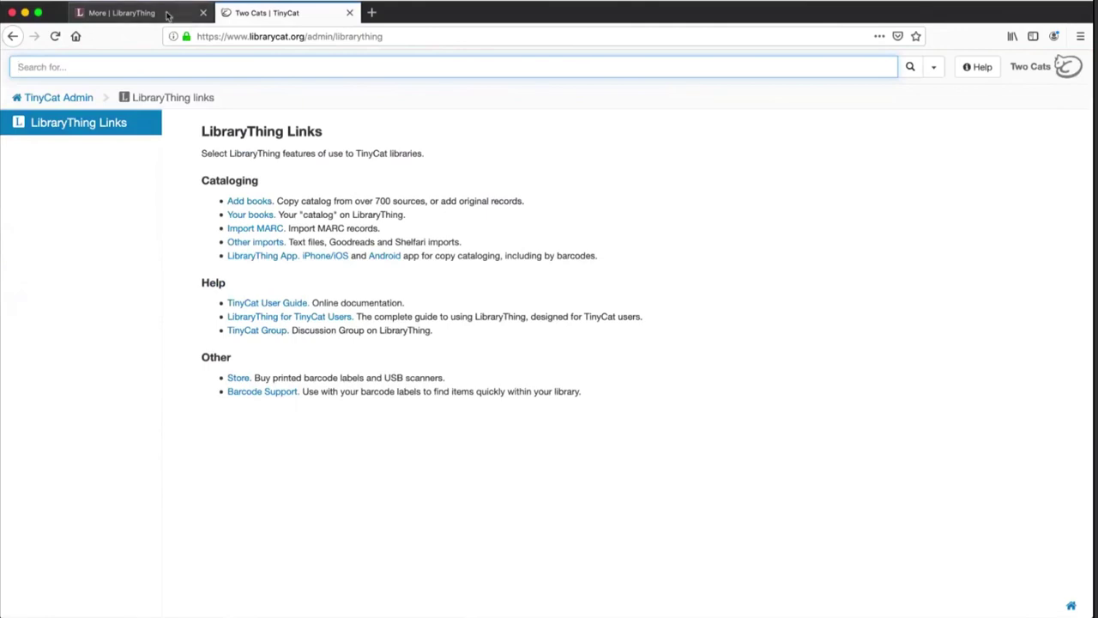
click(137, 13)
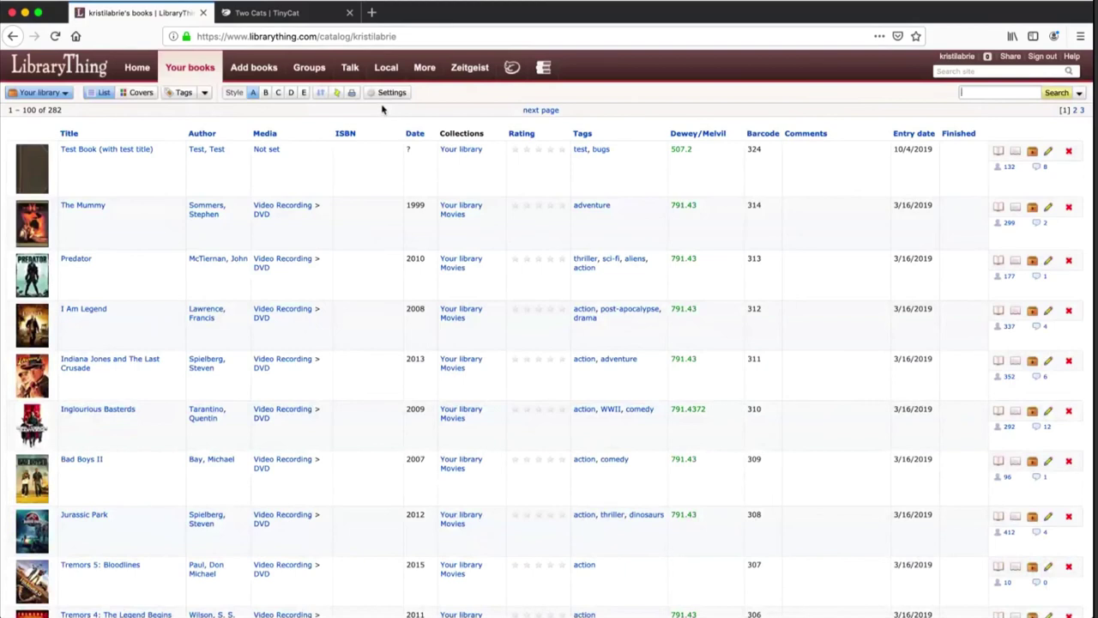
click(337, 96)
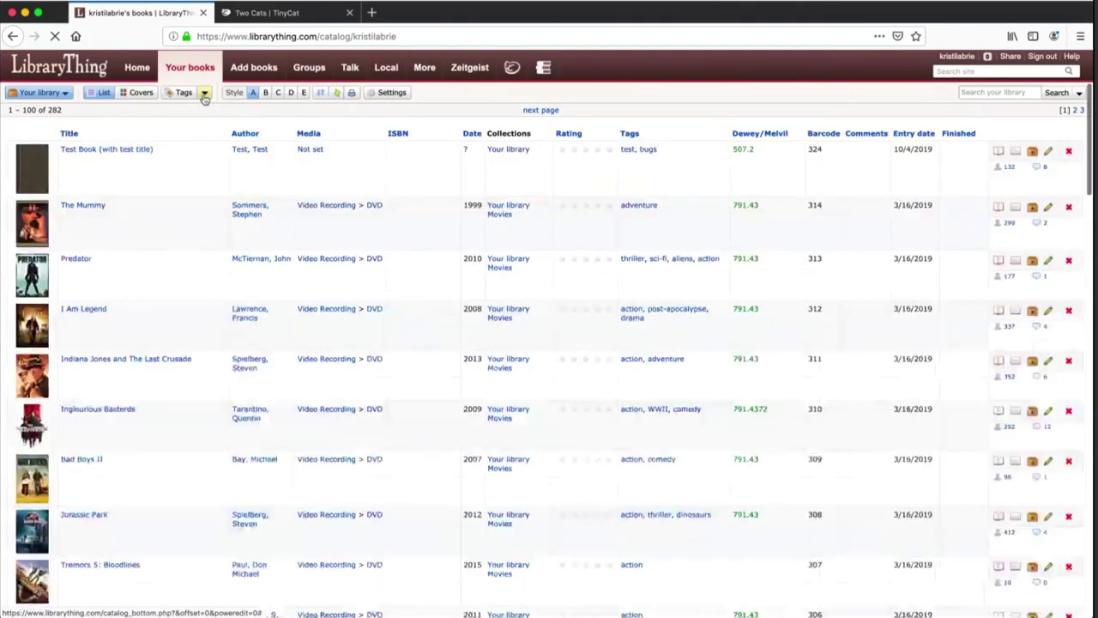
Switch the catalog to the Take inventory view and leave Avatar marked absent
click(205, 94)
click(229, 211)
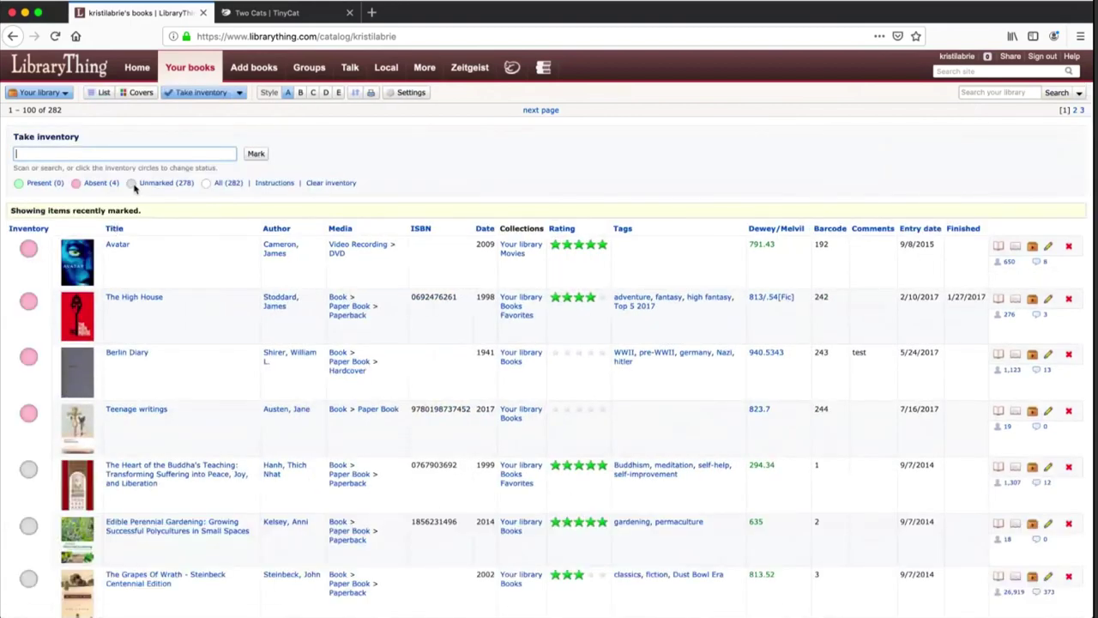
click(30, 249)
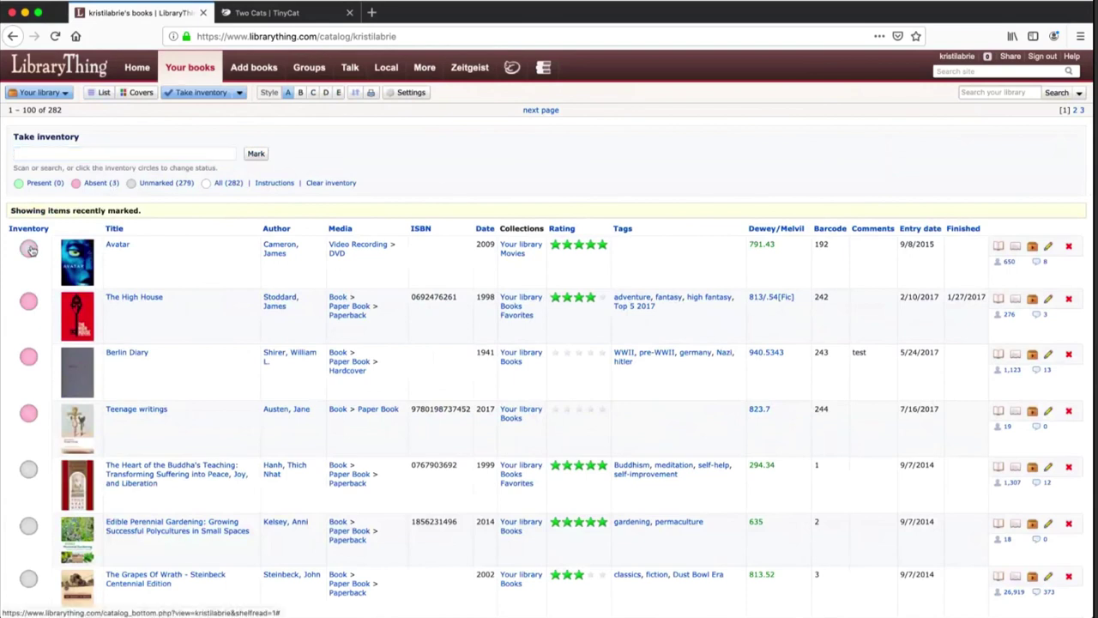
click(30, 249)
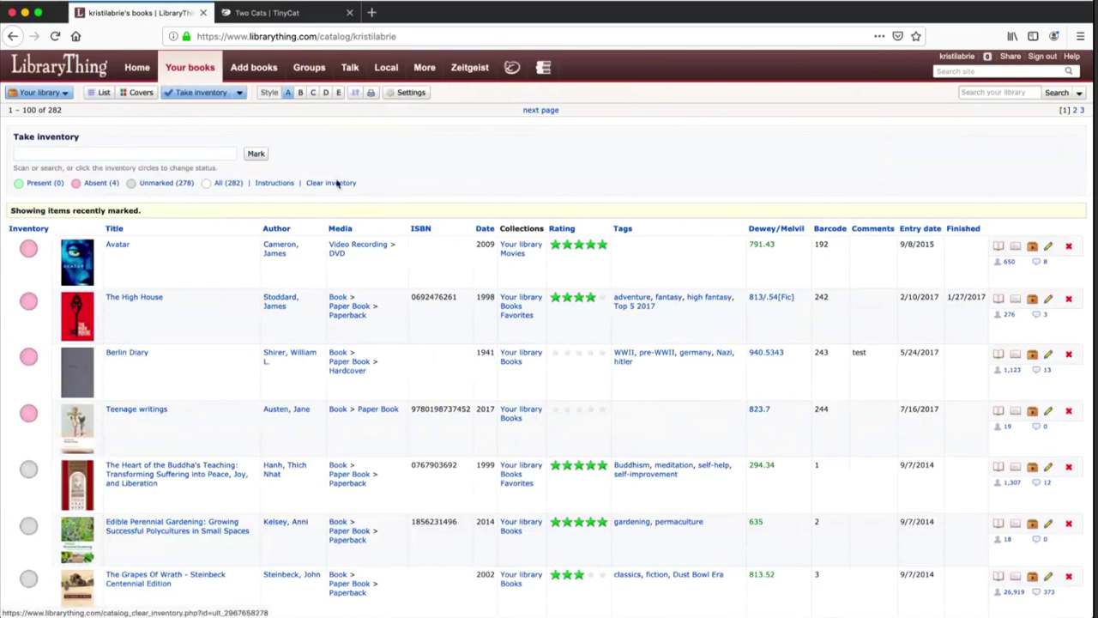
Cancel Clear inventory and return to the TinyCat Admin dashboard
click(338, 184)
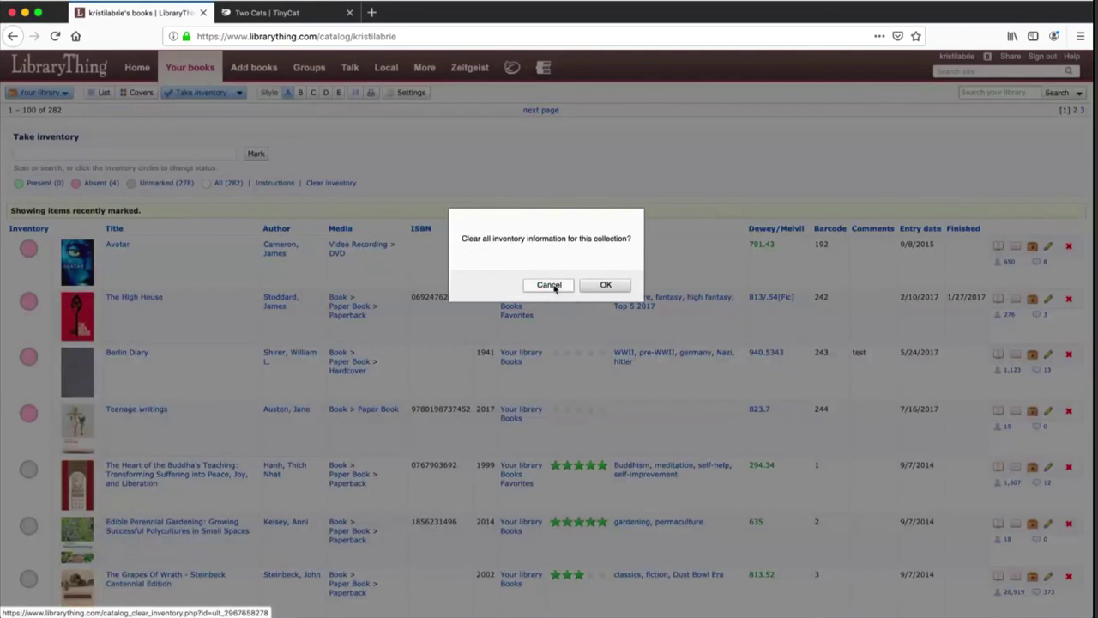
click(552, 286)
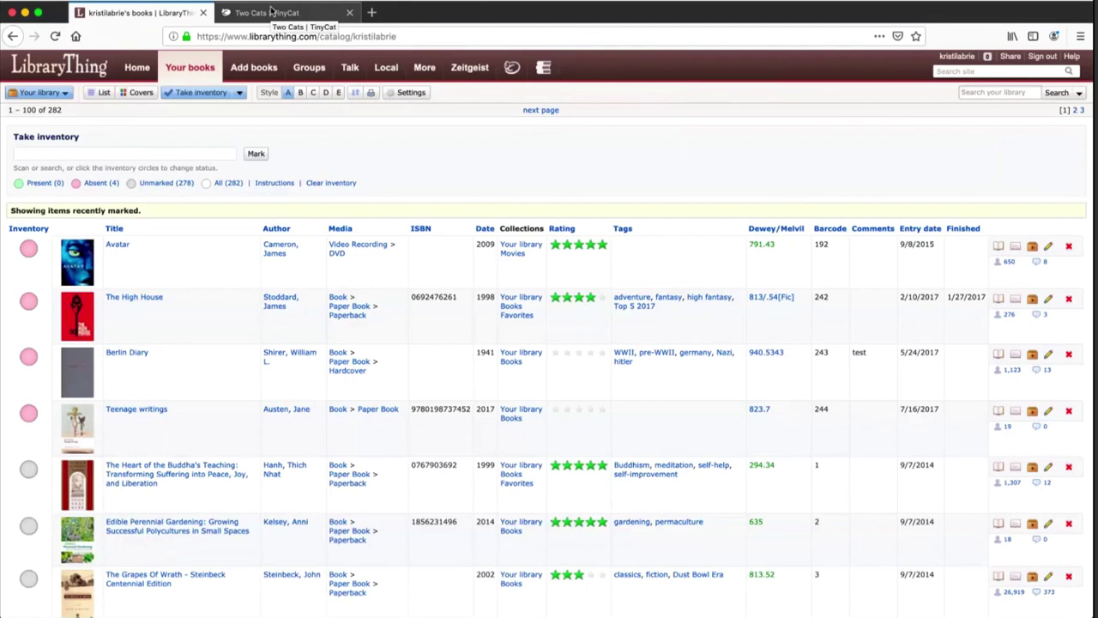
click(271, 12)
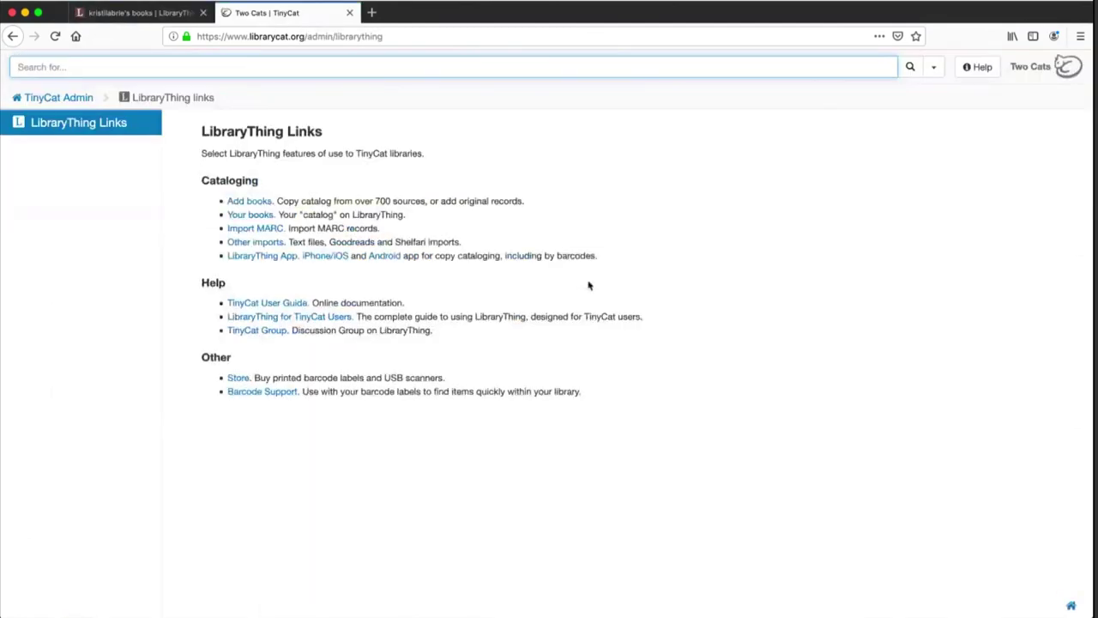
click(84, 98)
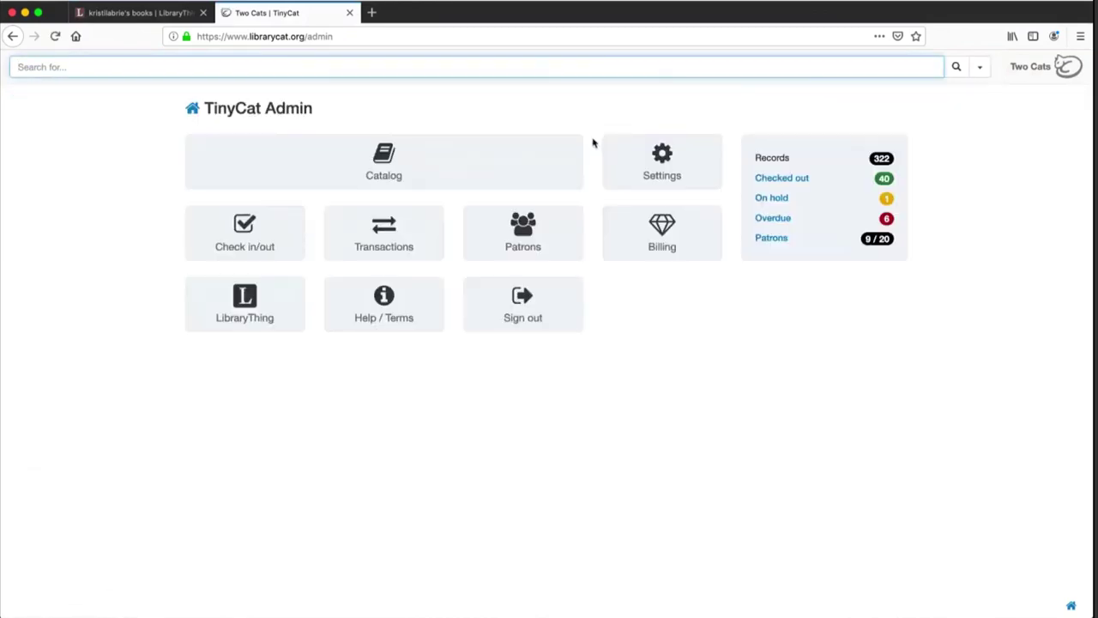